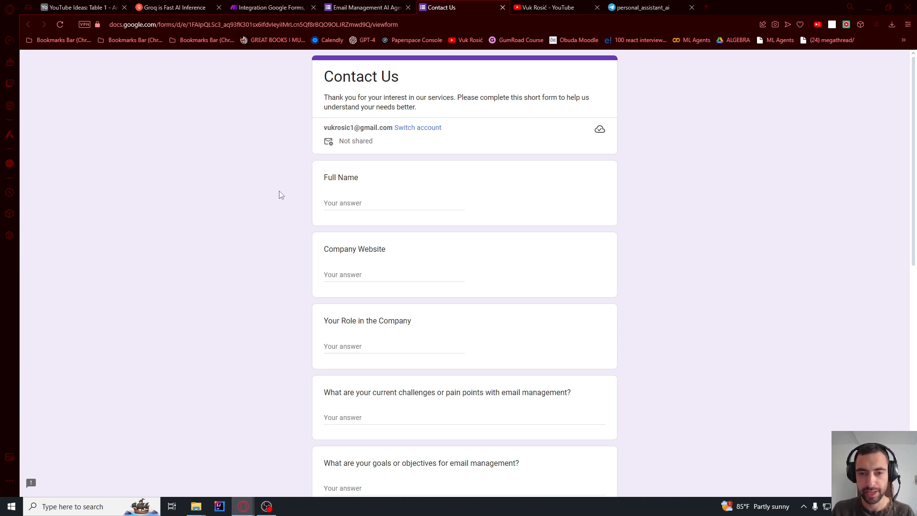
# - Review the questions of the existing Contact Us form, from full name and company website to pain points, goals and urgency
pyautogui.scroll(-4, 276, 201)
pyautogui.scroll(2, 443, 262)
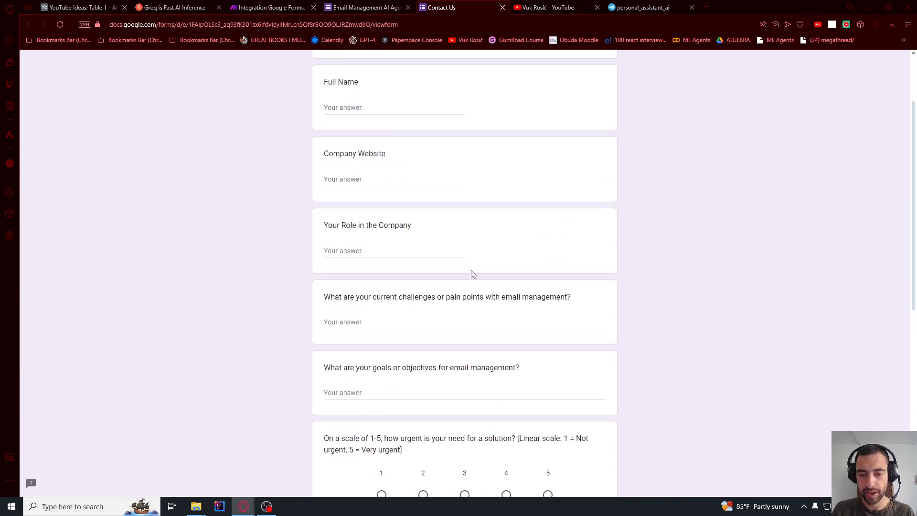
pyautogui.moveTo(501, 297); pyautogui.dragTo(568, 297)
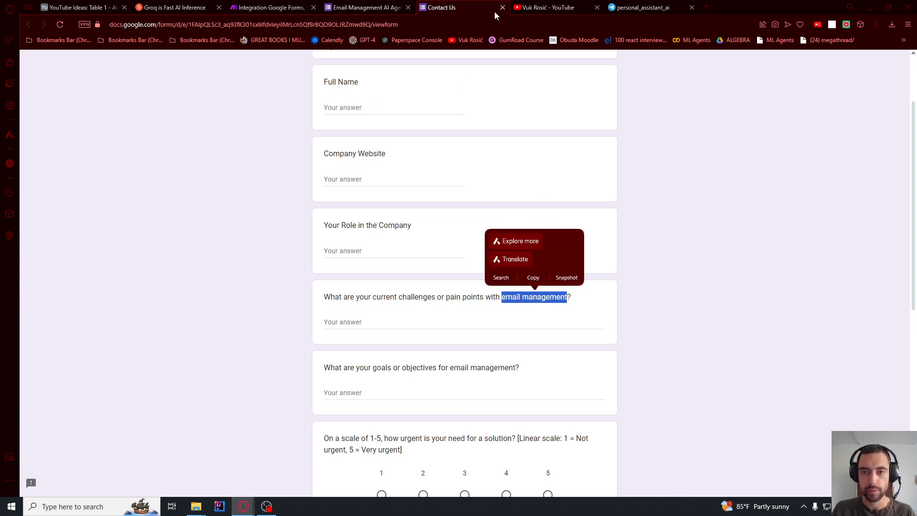
pyautogui.click(528, 6)
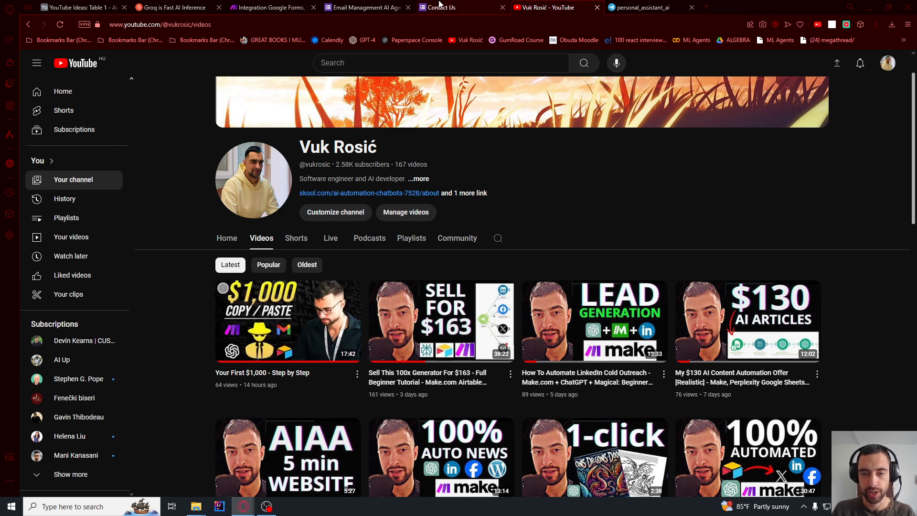
pyautogui.click(439, 7)
pyautogui.scroll(2, 344, 171)
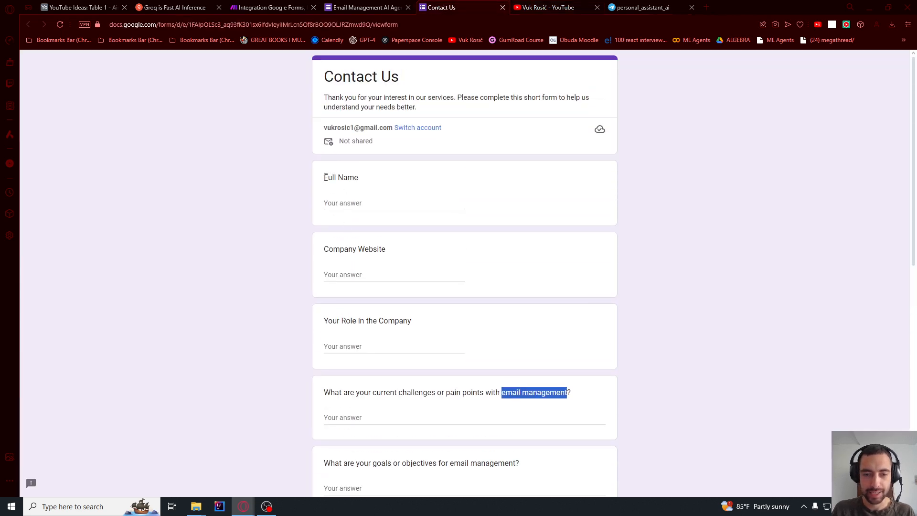
pyautogui.moveTo(325, 178); pyautogui.dragTo(362, 178)
pyautogui.moveTo(325, 249); pyautogui.dragTo(369, 254)
pyautogui.scroll(-6, 370, 256)
pyautogui.scroll(2, 368, 258)
pyautogui.moveTo(356, 202); pyautogui.dragTo(550, 205)
pyautogui.scroll(-1, 402, 242)
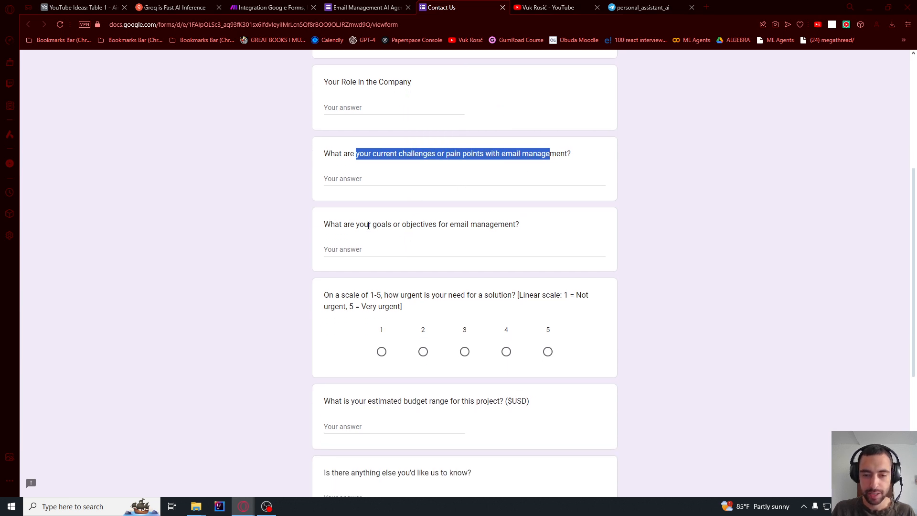
pyautogui.moveTo(365, 225); pyautogui.dragTo(486, 225)
pyautogui.scroll(-2, 444, 230)
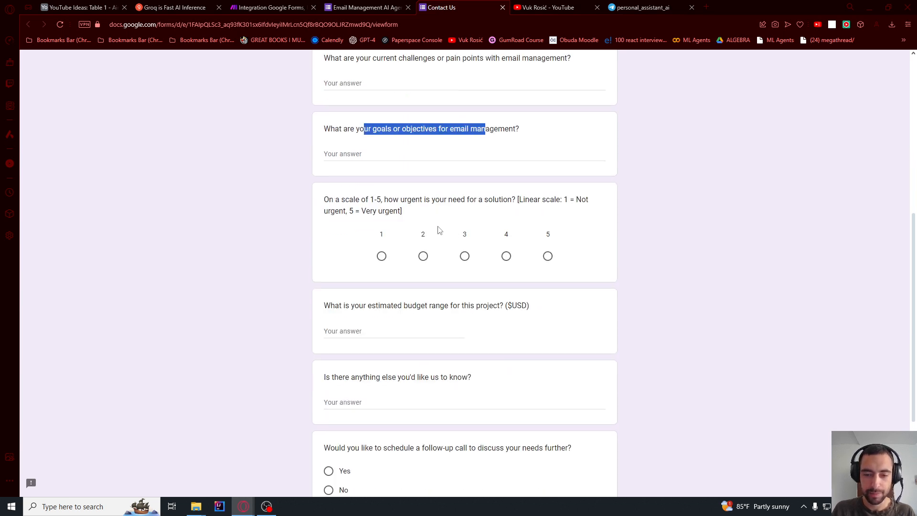
pyautogui.moveTo(350, 201); pyautogui.dragTo(386, 211)
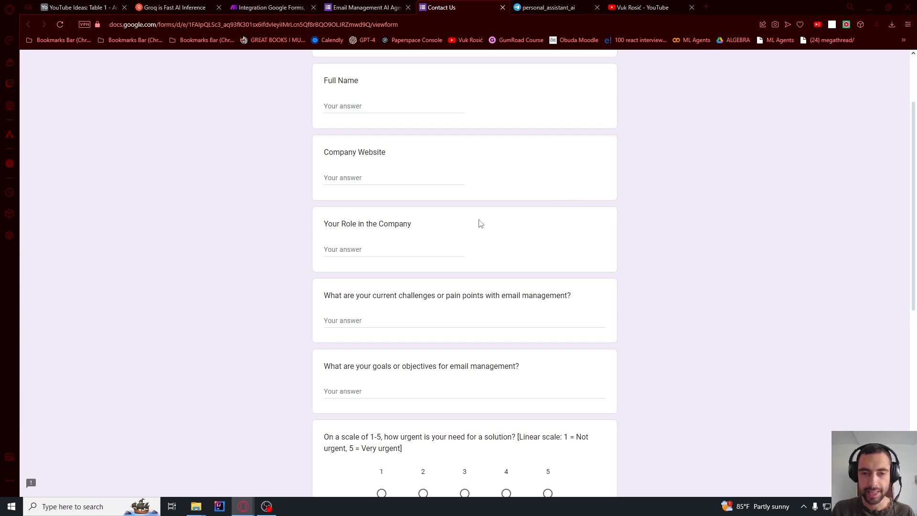
pyautogui.scroll(-5, 481, 223)
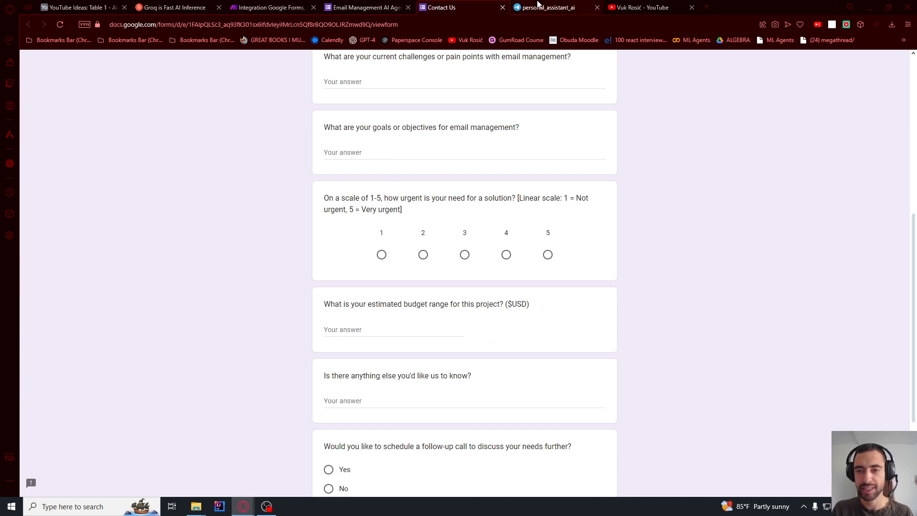
# - Switch to the personal_assistant_ai chat in Telegram and read the lead summary, qualification assessment and follow-up recommendation
pyautogui.click(548, 7)
pyautogui.moveTo(275, 87); pyautogui.dragTo(362, 306)
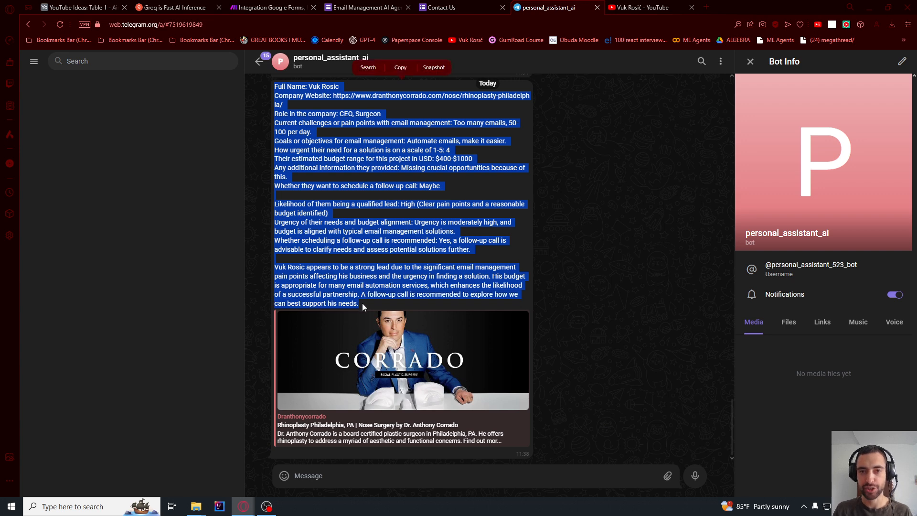
pyautogui.click(284, 188)
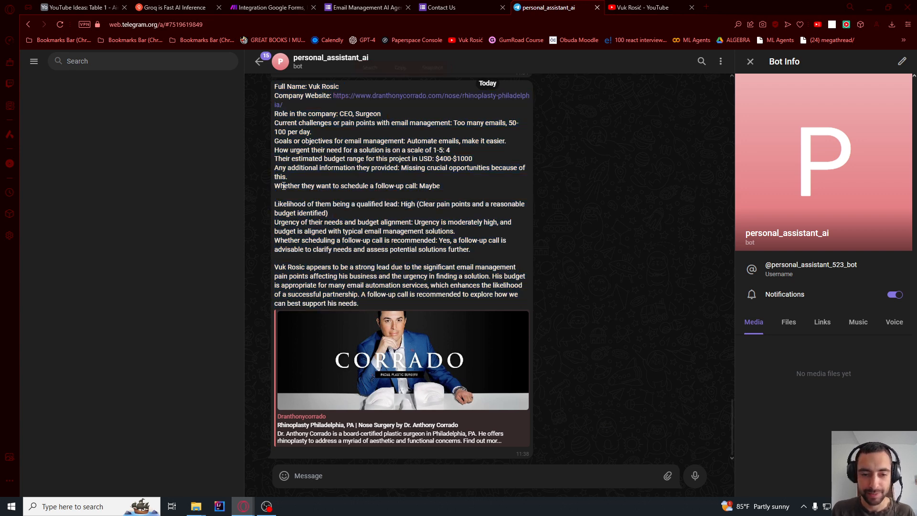
pyautogui.moveTo(276, 205); pyautogui.dragTo(327, 214)
pyautogui.click(302, 243)
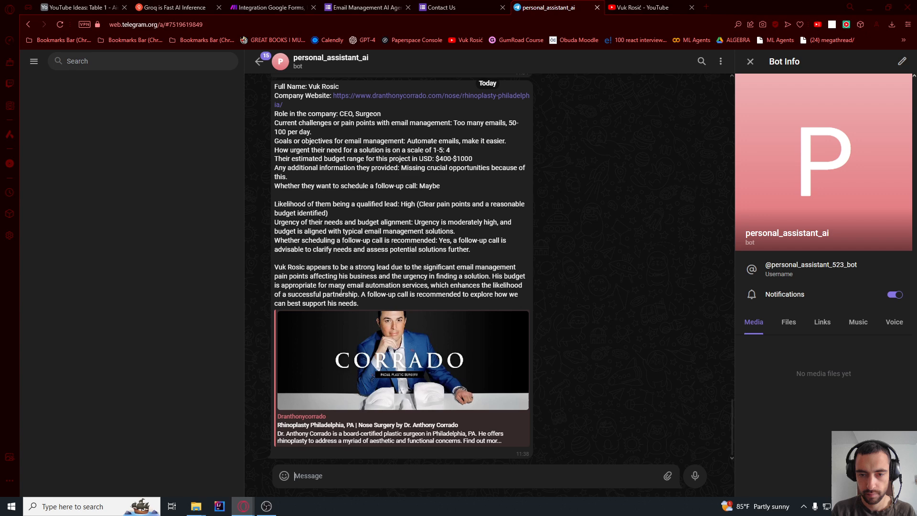
pyautogui.moveTo(295, 201); pyautogui.dragTo(402, 205)
pyautogui.doubleClick(406, 204)
pyautogui.moveTo(492, 276); pyautogui.dragTo(320, 285)
pyautogui.click(313, 287)
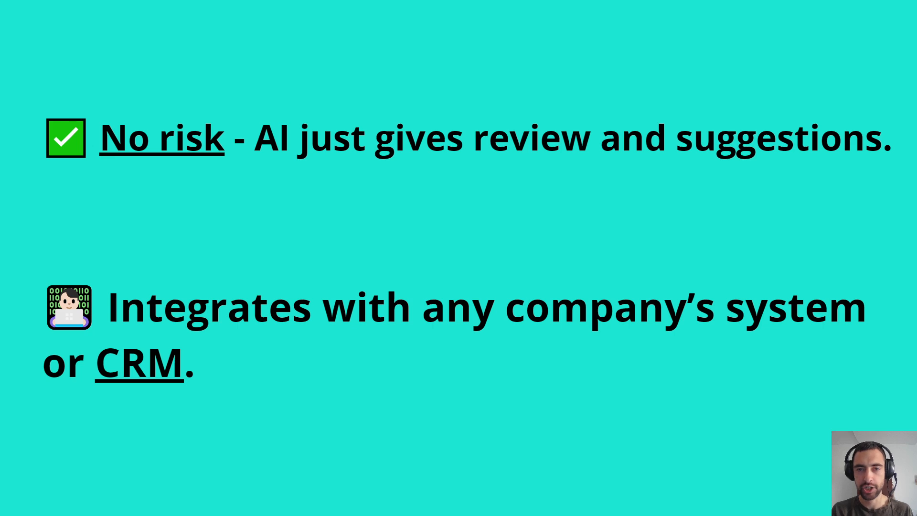
pyautogui.press('Right')
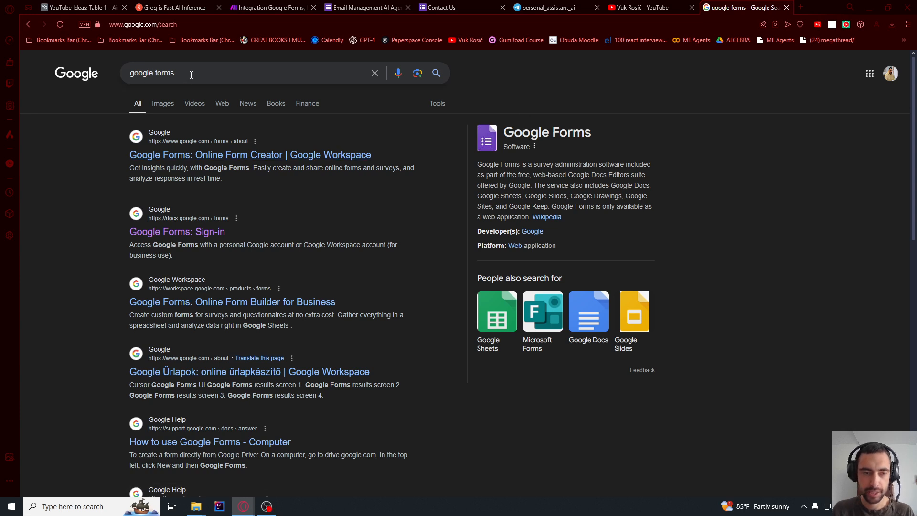
# - Open the Google Forms sign-in page from the search results
pyautogui.click(140, 232)
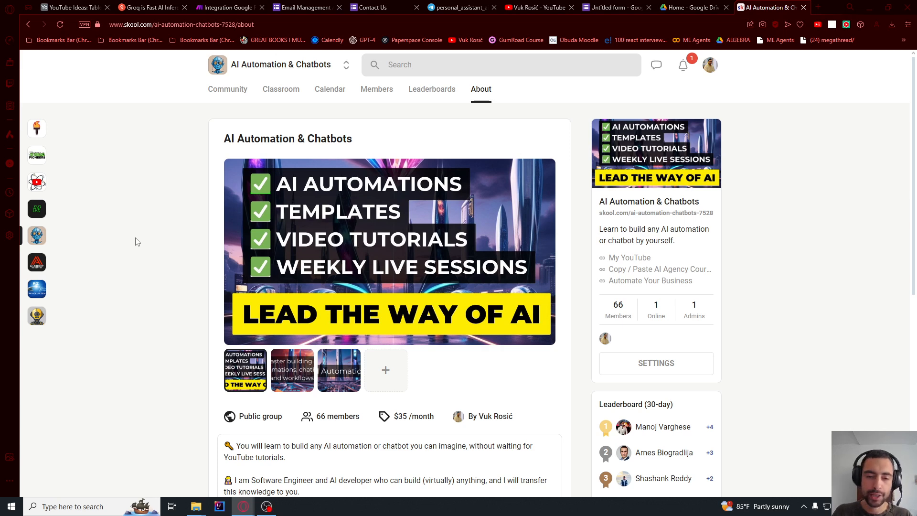
pyautogui.scroll(-3, 137, 241)
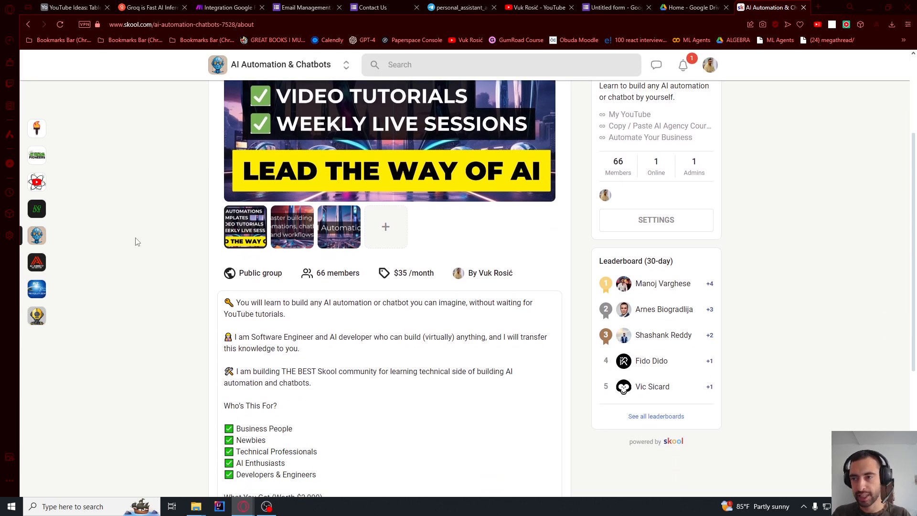
pyautogui.scroll(-2, 135, 242)
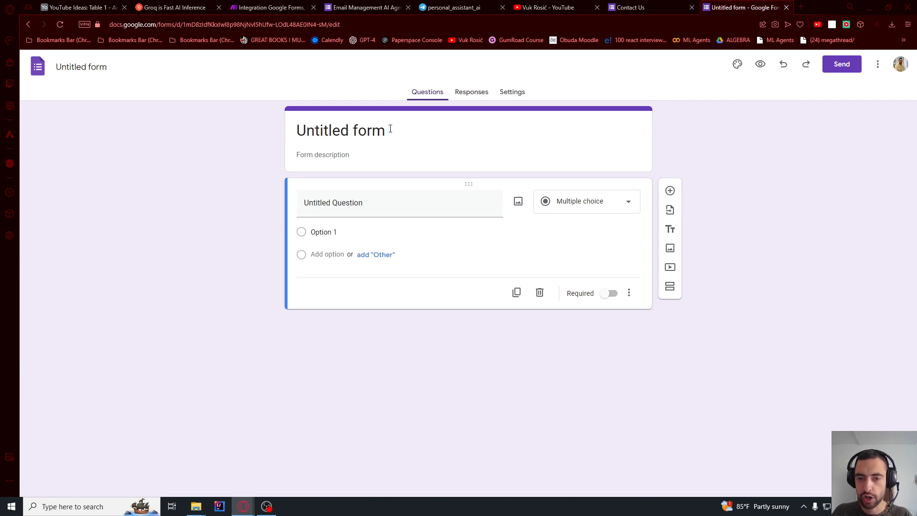
# - Title the new form "Contact Us" and copy the existing form's introductory thank-you text into its description
pyautogui.moveTo(389, 129); pyautogui.dragTo(297, 124)
pyautogui.write('Contact Us')
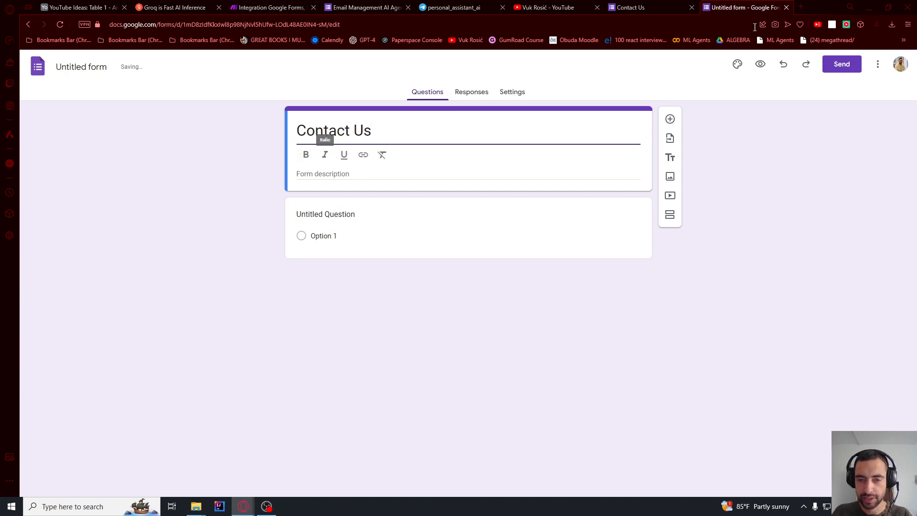
pyautogui.hotkey('ctrl', 'shift', 'Tab')
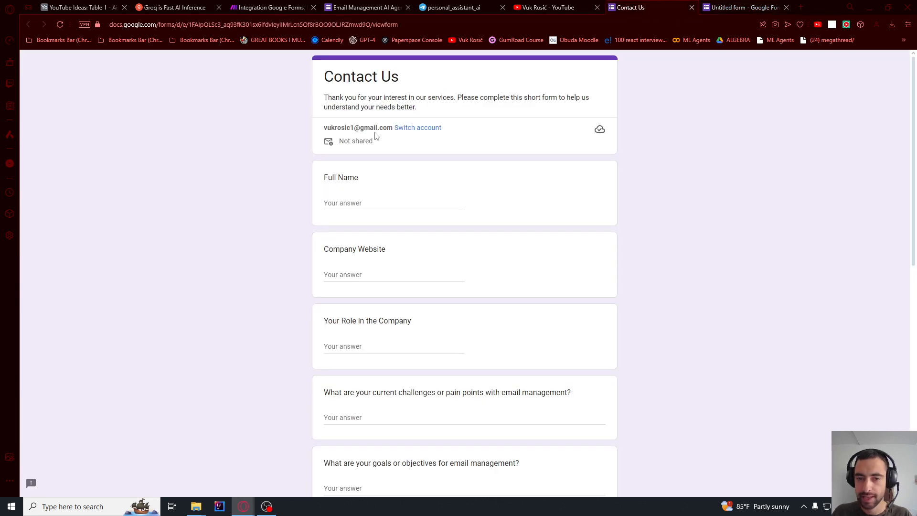
pyautogui.hotkey('ctrl', 'a')
pyautogui.click(437, 102)
pyautogui.moveTo(426, 110); pyautogui.dragTo(325, 100)
pyautogui.hotkey('ctrl', 'c')
pyautogui.hotkey('ctrl', 'Tab')
pyautogui.click(387, 171)
pyautogui.hotkey('ctrl', 'v')
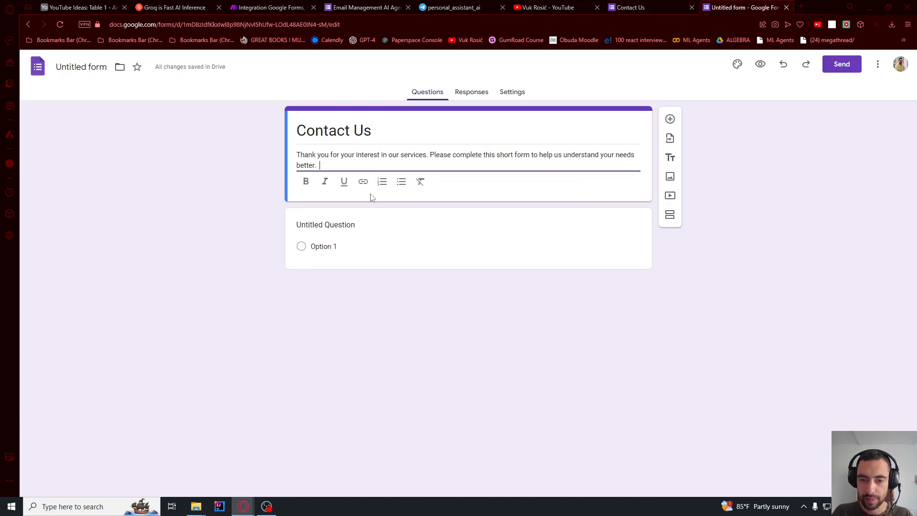
# - Copy the "Full Name" label from the existing form into the first question, with short answer as its type
pyautogui.click(662, 14)
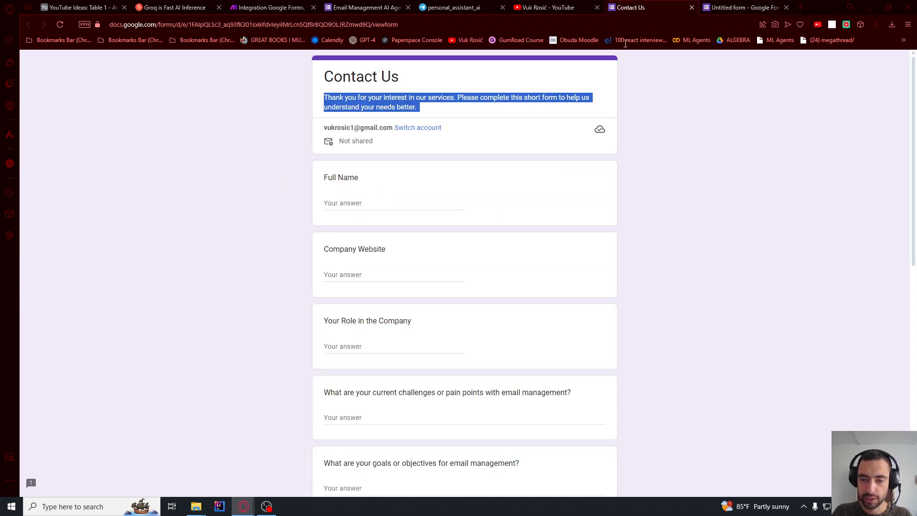
pyautogui.moveTo(359, 178); pyautogui.dragTo(325, 177)
pyautogui.hotkey('ctrl', 'c')
pyautogui.hotkey('ctrl', 'Tab')
pyautogui.click(319, 224)
pyautogui.hotkey('ctrl', 'v')
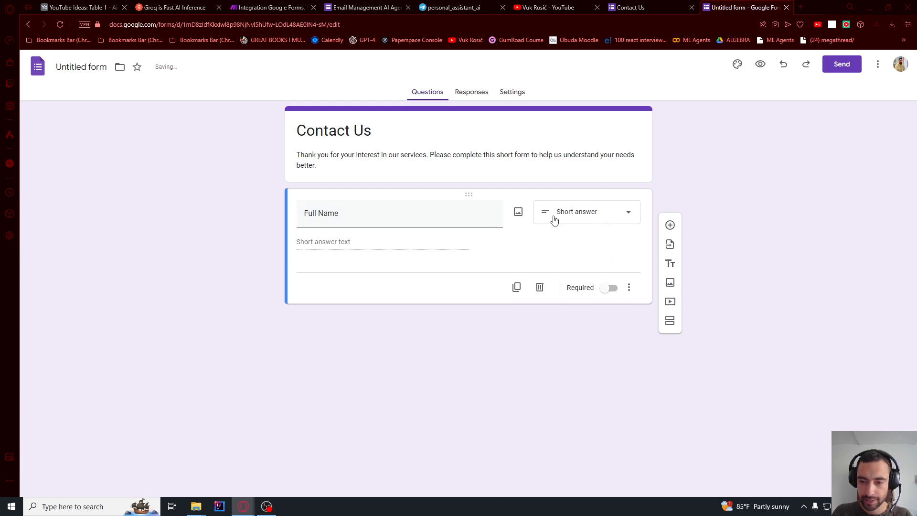
# - Add a paragraph question copied from the existing form: "What are your current challenges or pain points with email management?"
pyautogui.click(670, 226)
pyautogui.hotkey('ctrl', 'shift', 'Tab')
pyautogui.moveTo(379, 249); pyautogui.dragTo(334, 249)
pyautogui.scroll(-1, 339, 338)
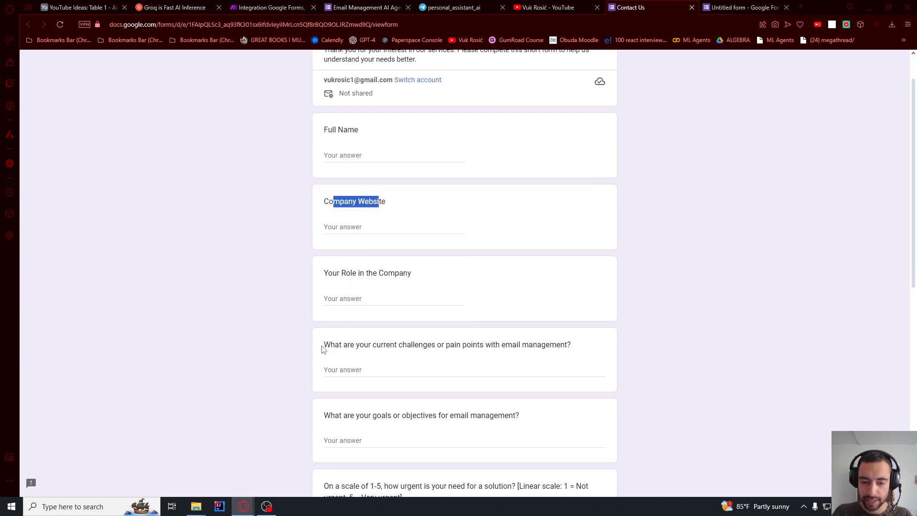
pyautogui.scroll(-3, 323, 351)
pyautogui.moveTo(324, 202); pyautogui.dragTo(570, 201)
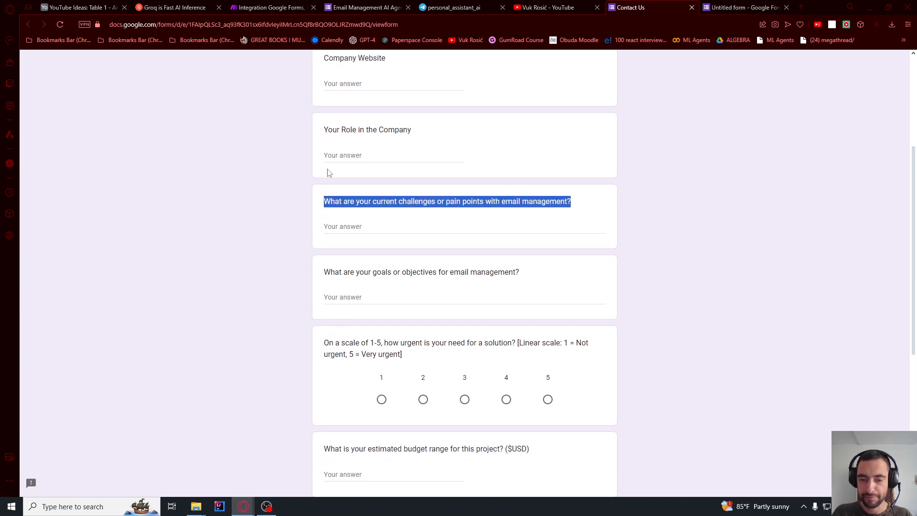
pyautogui.scroll(2, 418, 148)
pyautogui.click(772, 5)
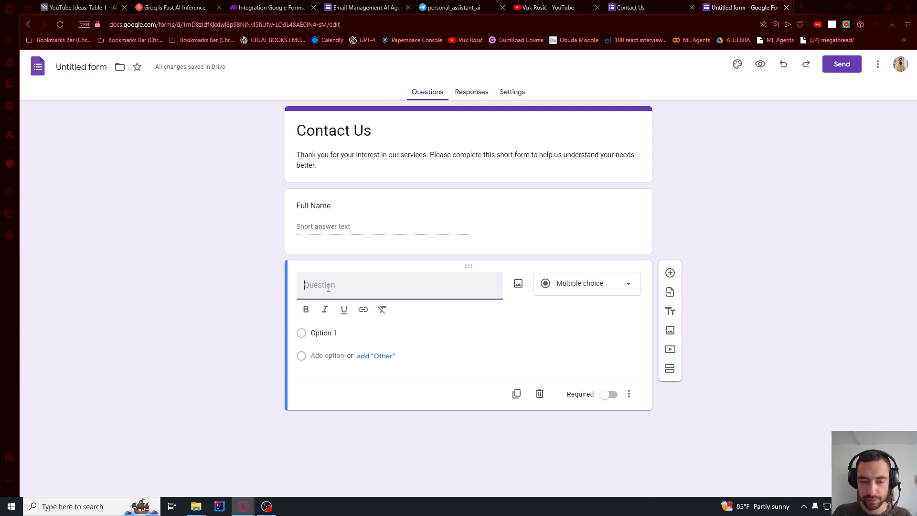
pyautogui.hotkey('ctrl', 'v')
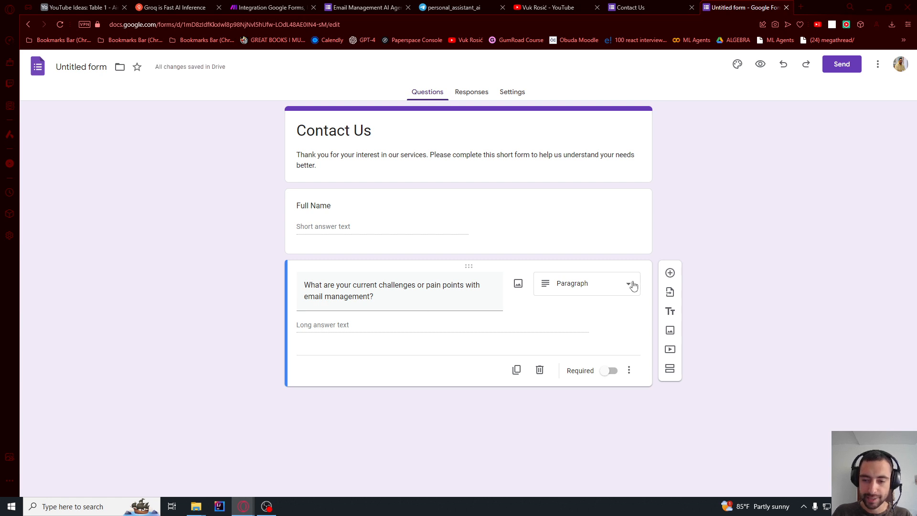
pyautogui.click(627, 284)
pyautogui.click(572, 230)
# - Copy the existing form's 1-5 urgency question into a new linear scale question below the pain points question
pyautogui.click(631, 8)
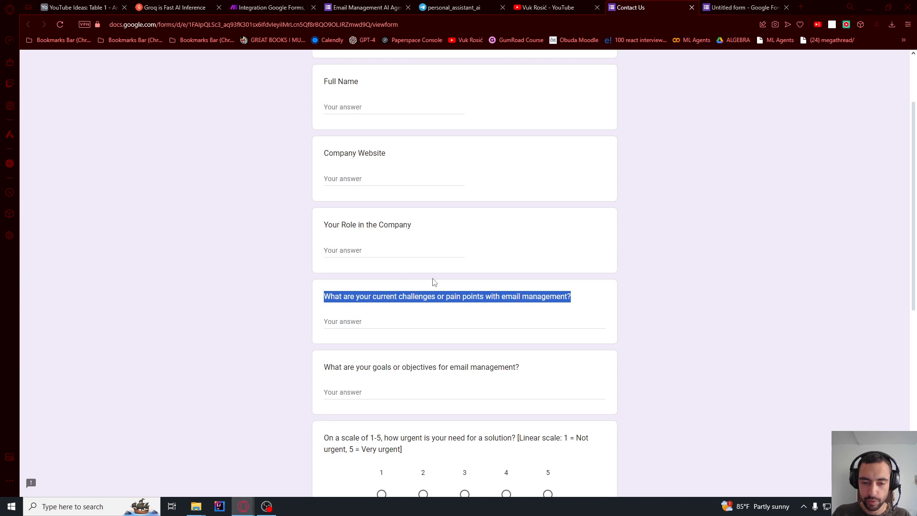
pyautogui.scroll(-4, 433, 267)
pyautogui.moveTo(403, 258); pyautogui.dragTo(326, 248)
pyautogui.click(740, 7)
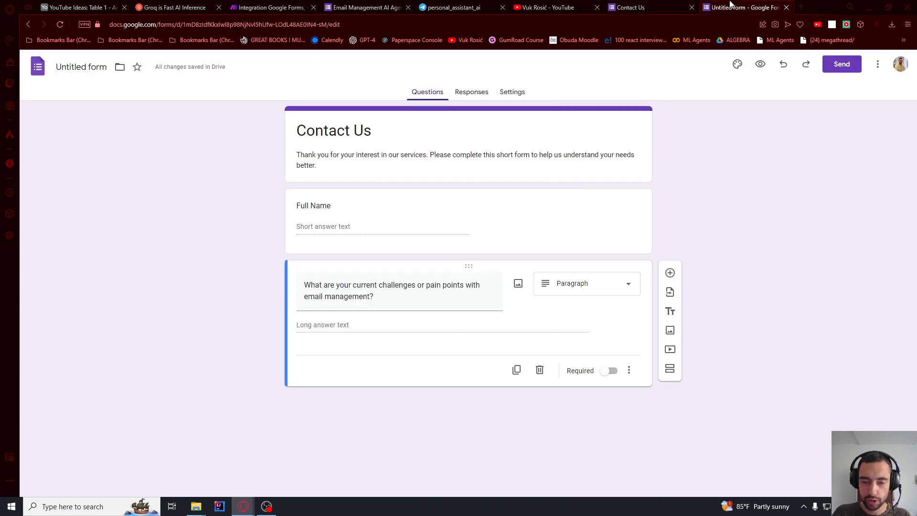
pyautogui.click(670, 273)
pyautogui.hotkey('ctrl', 'v')
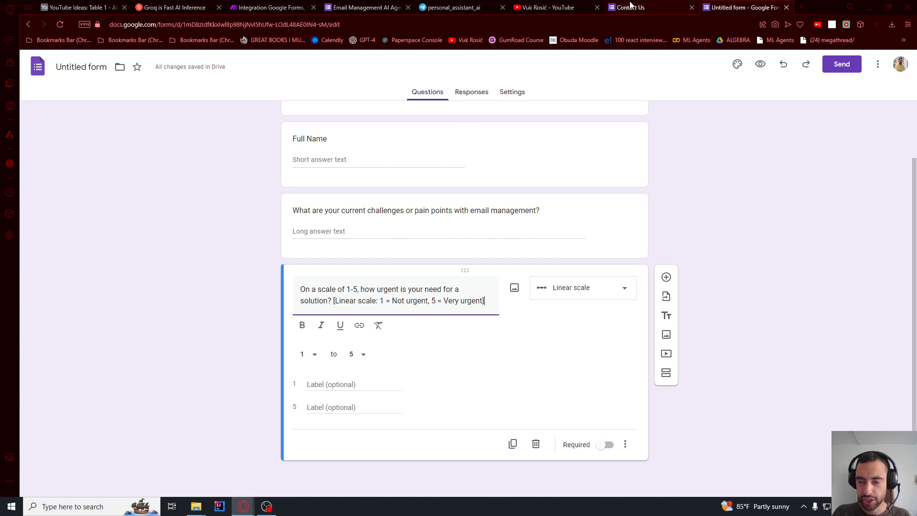
# - Make both the urgency scale question and the pain points question required
pyautogui.click(605, 446)
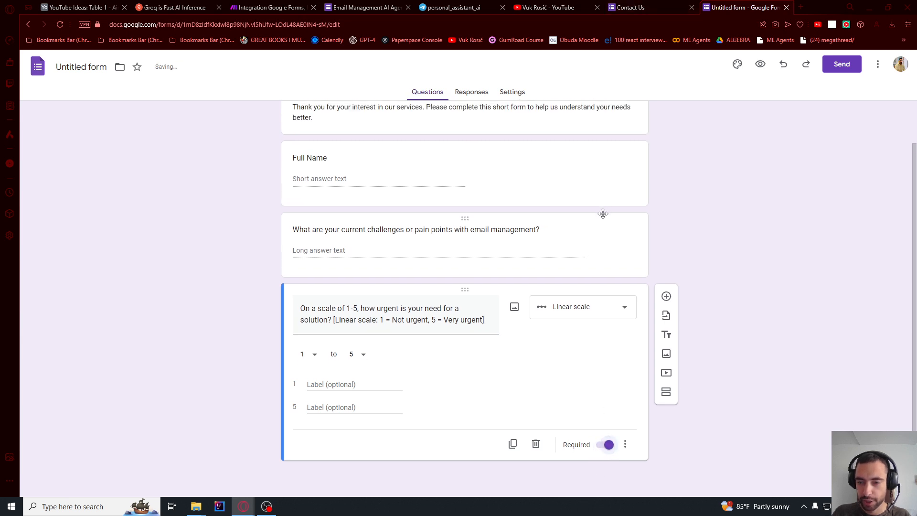
pyautogui.click(566, 237)
pyautogui.click(609, 337)
# - Add a multiple-choice question at the end, copied from the existing form: "Would you like to schedule a follow-up call to discuss your needs further?"
pyautogui.click(657, 7)
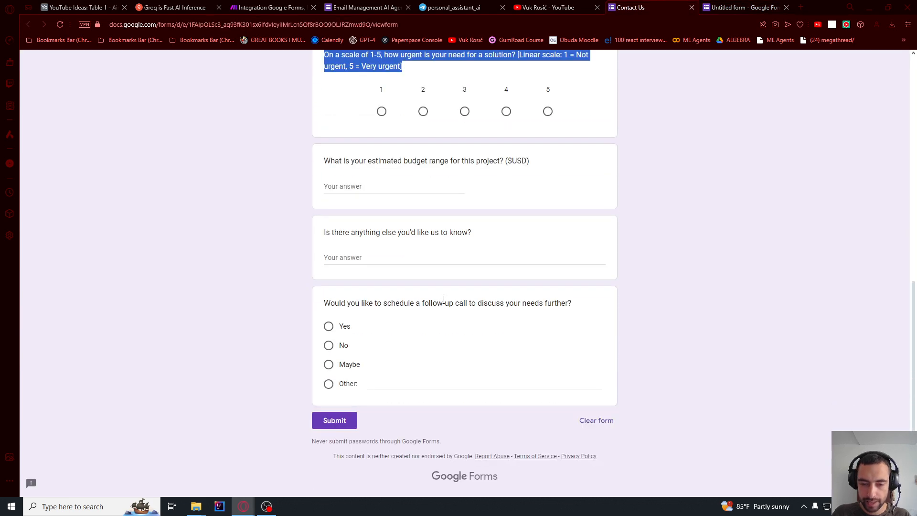
pyautogui.moveTo(325, 303); pyautogui.dragTo(574, 311)
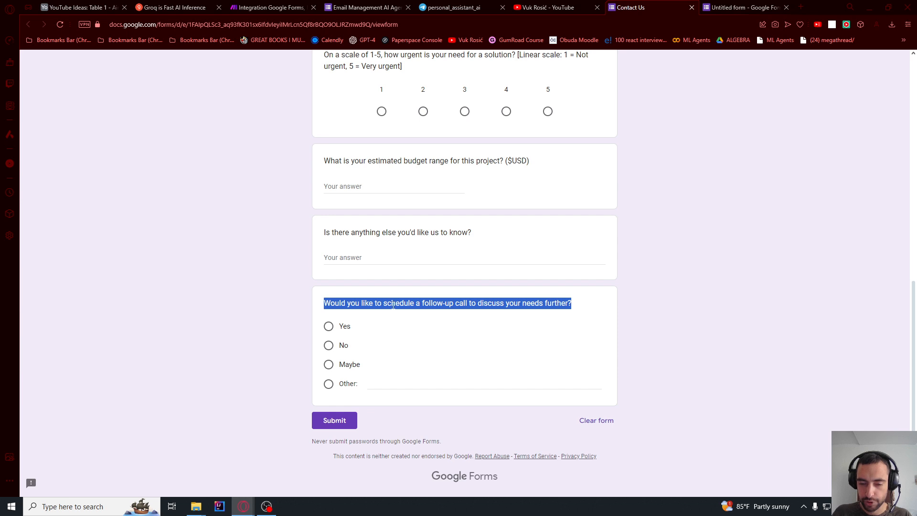
pyautogui.hotkey('ctrl', 'Tab')
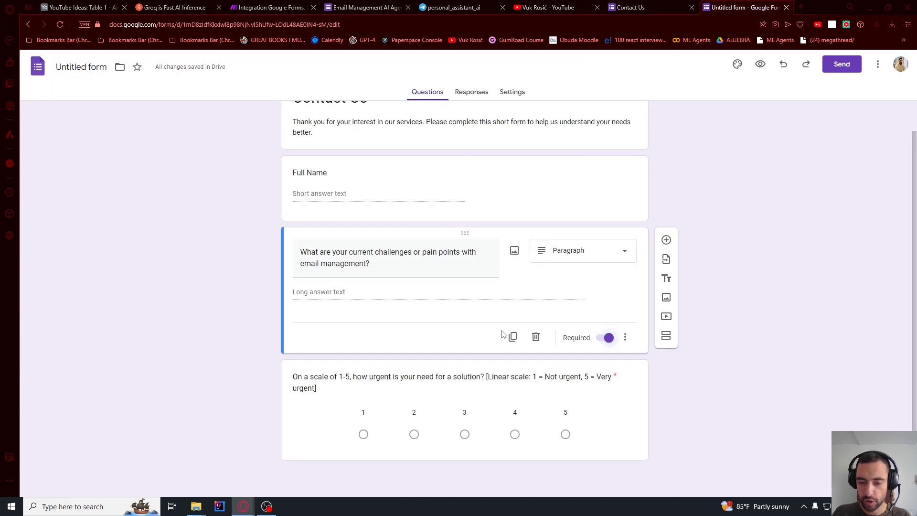
pyautogui.click(637, 390)
pyautogui.click(666, 309)
pyautogui.hotkey('ctrl', 'v')
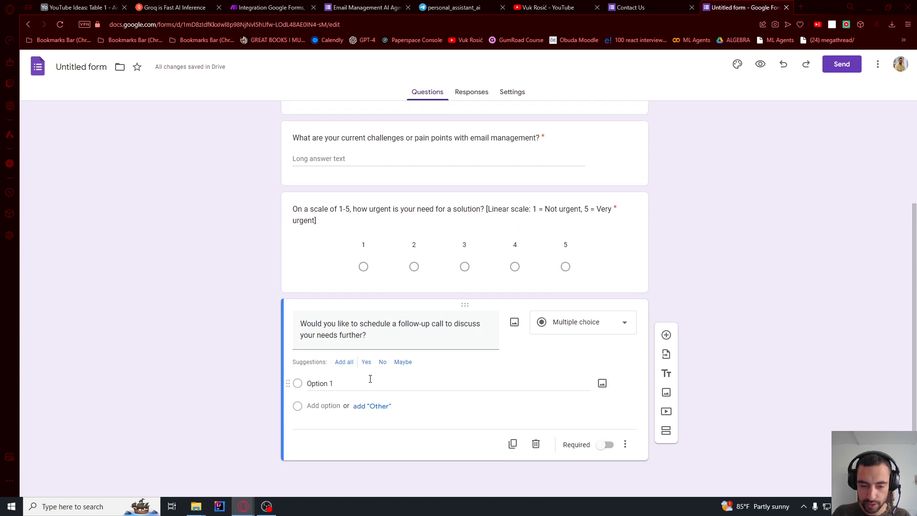
# - Give the follow-up call question the options Yes, No, Maybe and Other, and make it required
pyautogui.click(344, 363)
pyautogui.click(368, 407)
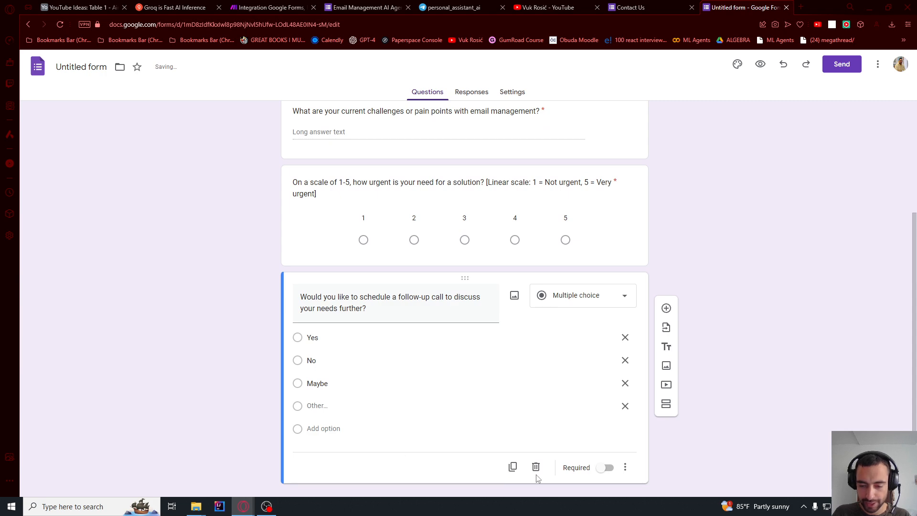
pyautogui.click(603, 468)
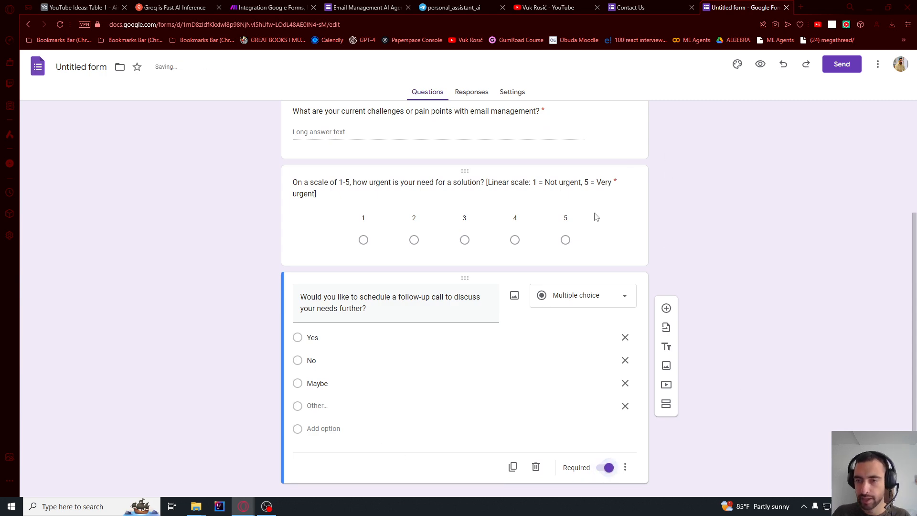
# - Compare the new form's questions with the existing Contact Us form and open the new form's preview
pyautogui.click(652, 7)
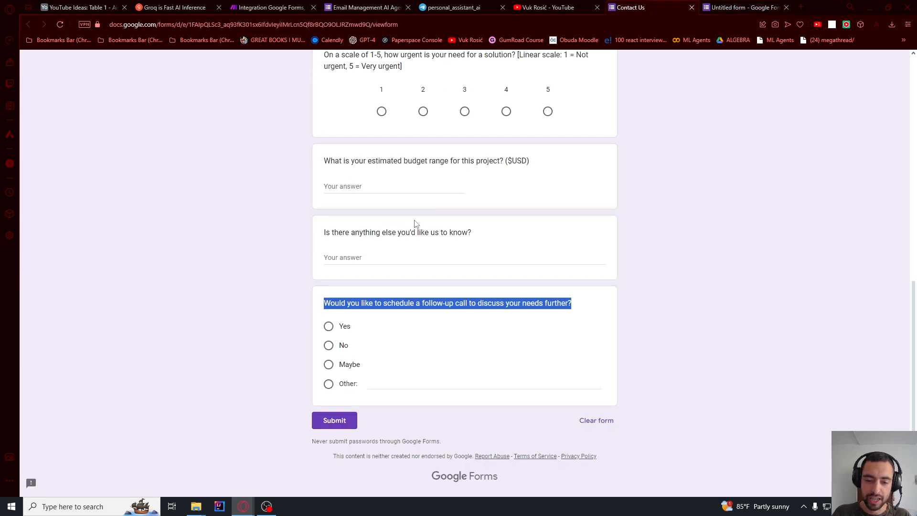
pyautogui.scroll(15, 415, 223)
pyautogui.click(735, 7)
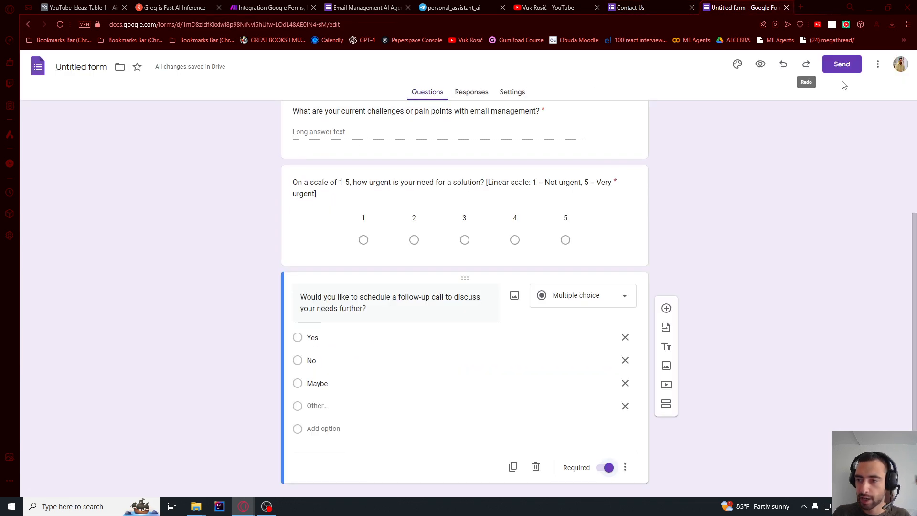
pyautogui.scroll(-1, 678, 244)
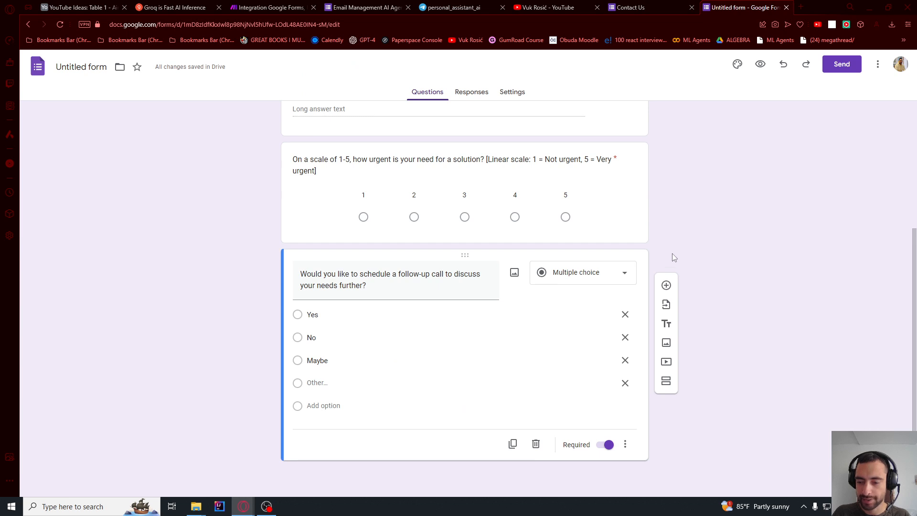
pyautogui.scroll(4, 705, 221)
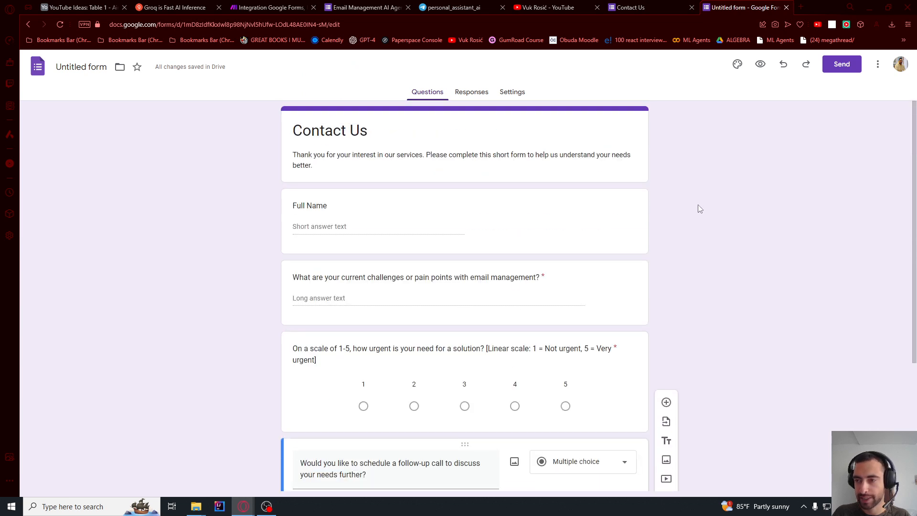
pyautogui.click(761, 65)
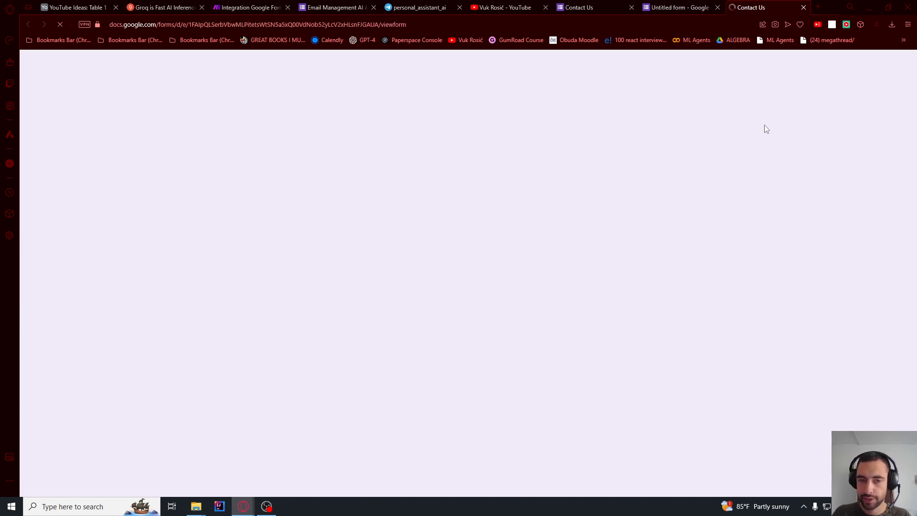
pyautogui.click(661, 9)
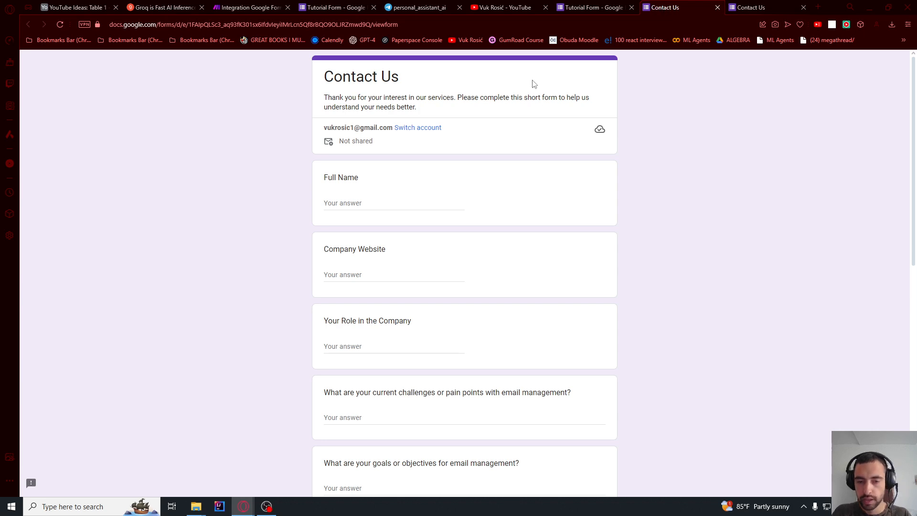
pyautogui.scroll(-10, 364, 205)
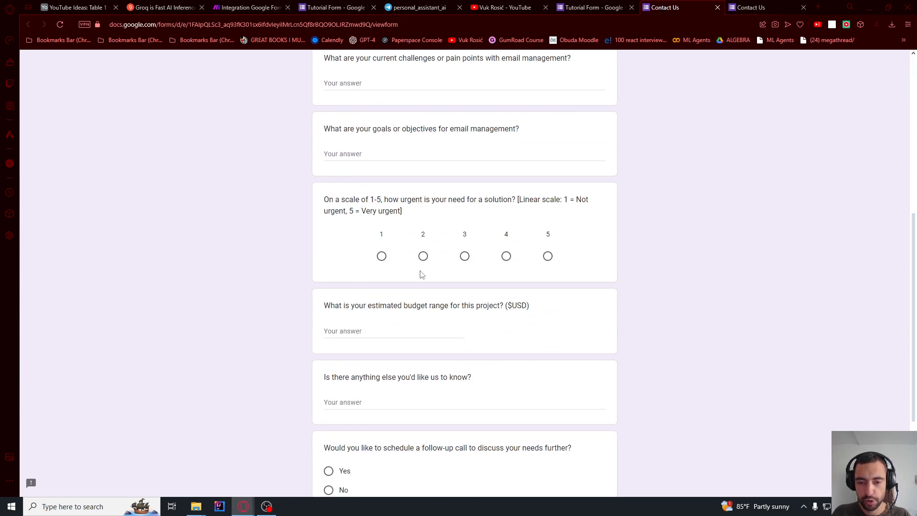
pyautogui.scroll(10, 445, 268)
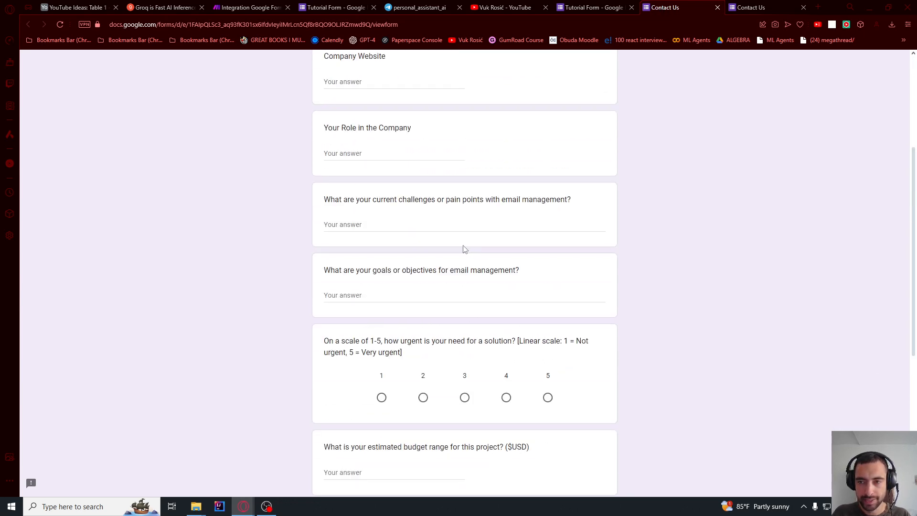
# - Examine the submitted response of the Tutorial Form, including the pain points, goals and urgency answers, and check the form's name
pyautogui.click(598, 11)
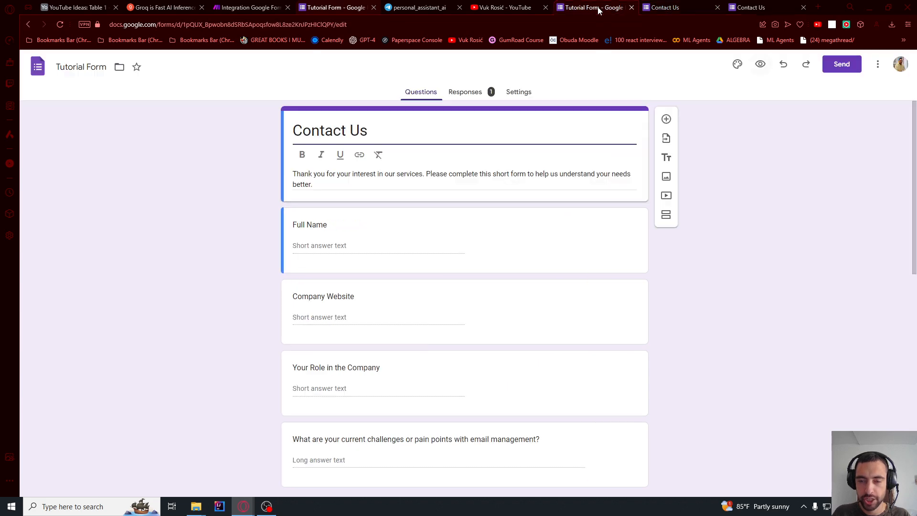
pyautogui.click(456, 93)
pyautogui.scroll(-1, 325, 215)
pyautogui.scroll(-4, 327, 213)
pyautogui.scroll(-9, 334, 208)
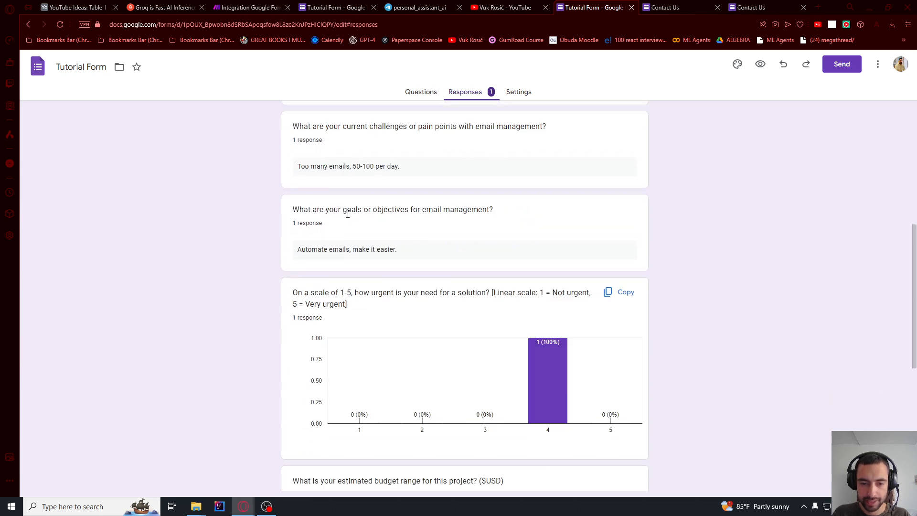
pyautogui.scroll(13, 287, 152)
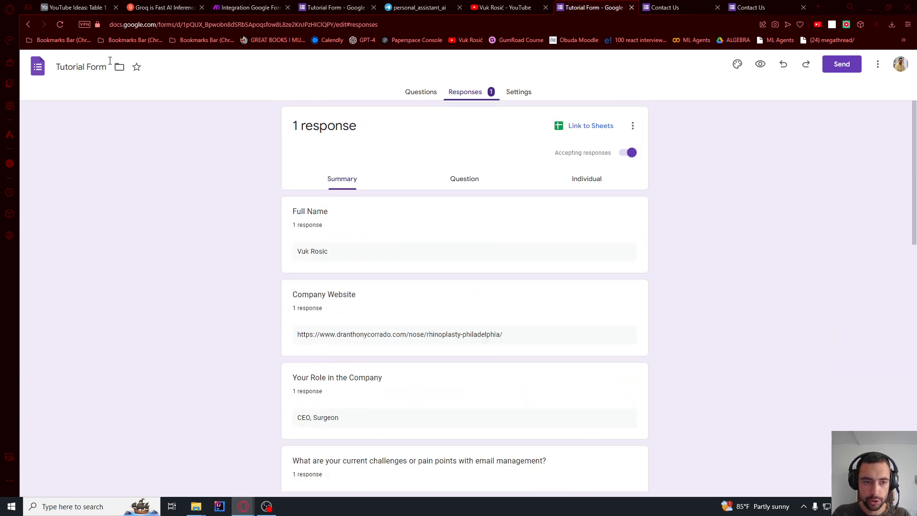
pyautogui.click(71, 68)
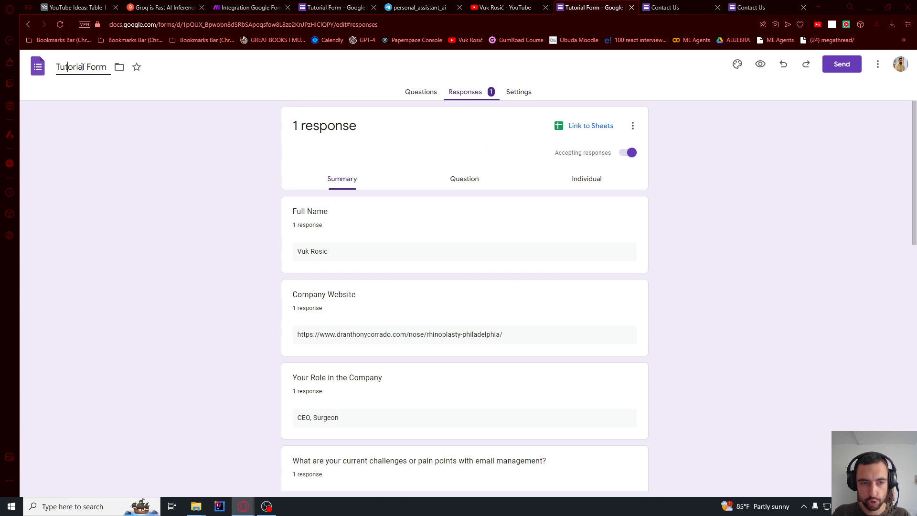
# - Switch to the scenarios overview in Make and create a folder named Lead Qualification
pyautogui.hotkey('alt', 'Tab')
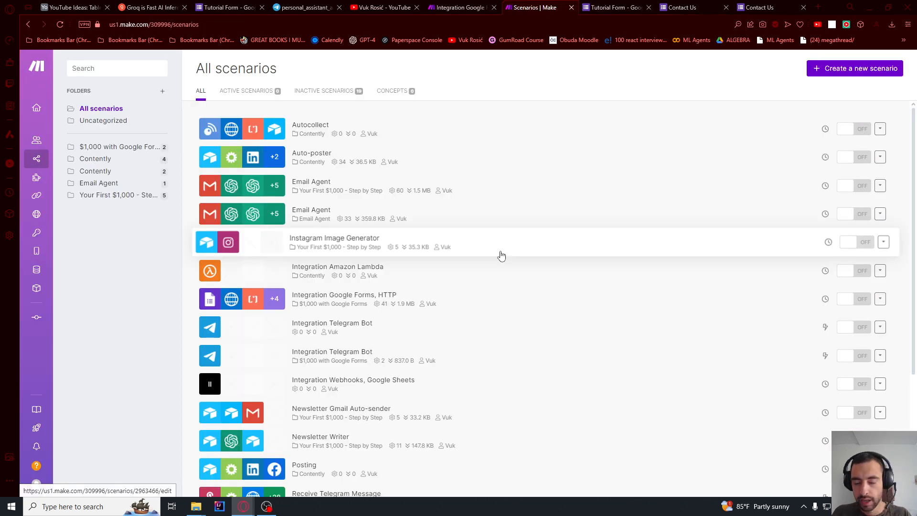
pyautogui.moveTo(43, 157)
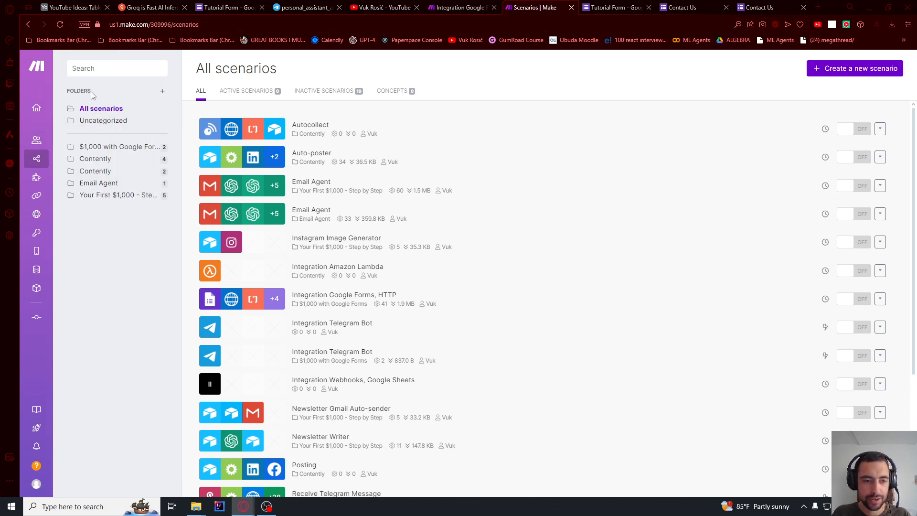
pyautogui.click(163, 91)
pyautogui.click(423, 112)
pyautogui.write('Lead Quali')
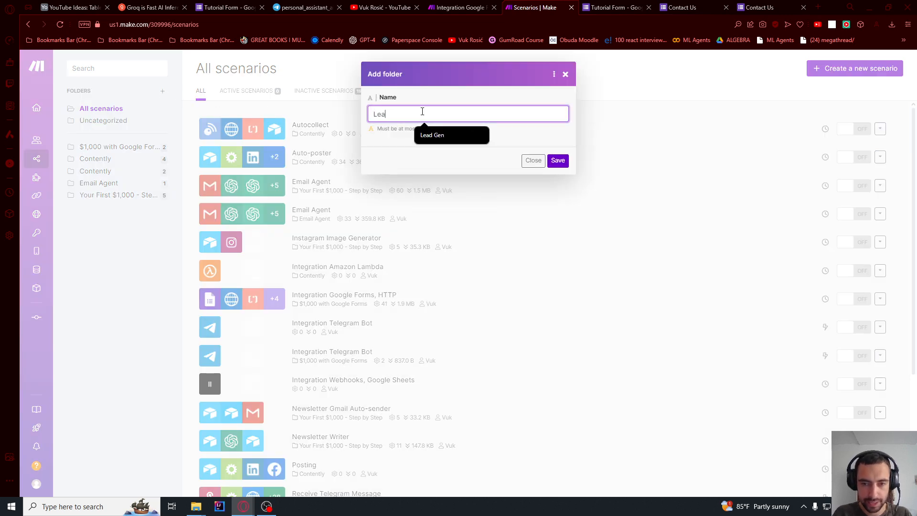
pyautogui.write('ion')
pyautogui.click(558, 161)
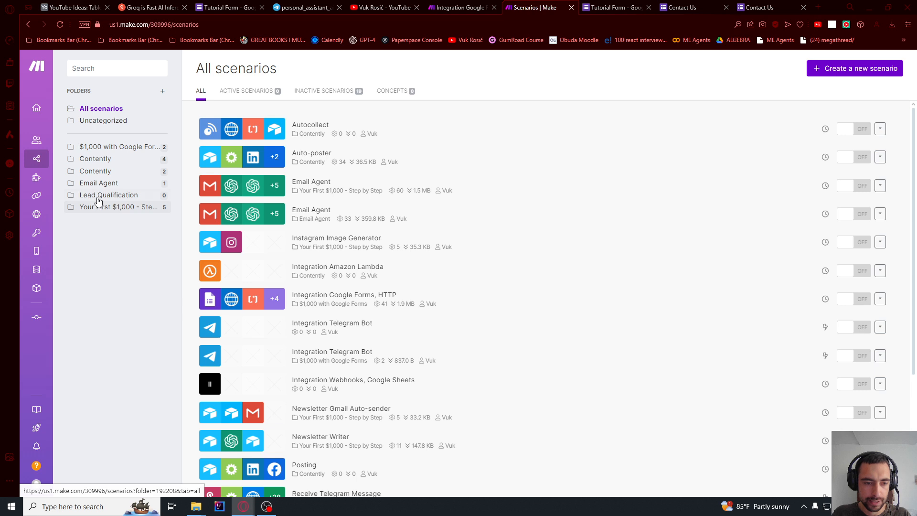
# - Create a new scenario in the Lead Qualification folder and name it Lead Qualification
pyautogui.click(98, 196)
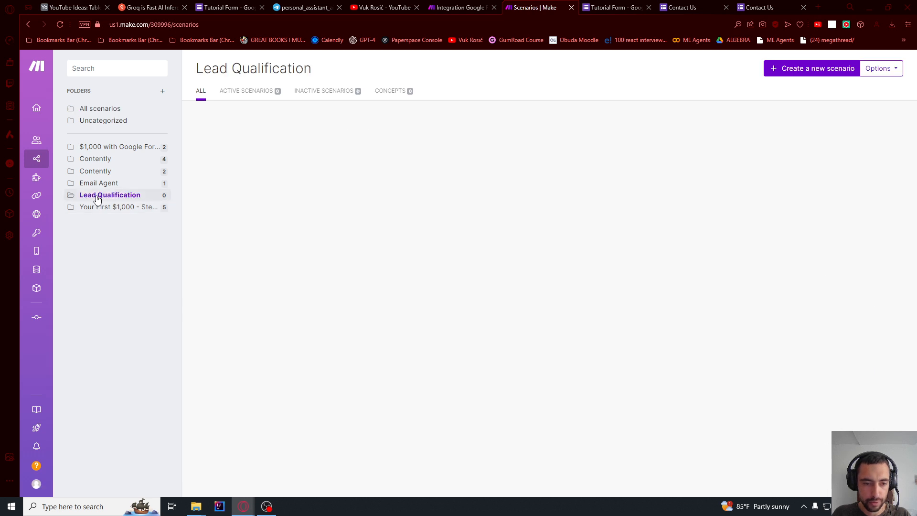
pyautogui.click(801, 71)
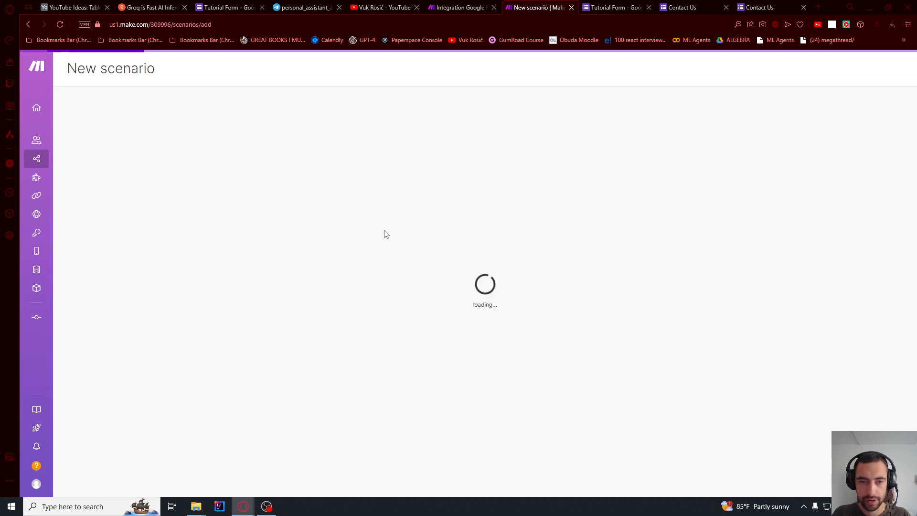
pyautogui.click(120, 69)
pyautogui.write('Lead QUal')
pyautogui.press('BackSpace')
pyautogui.press('BackSpace')
pyautogui.press('BackSpace')
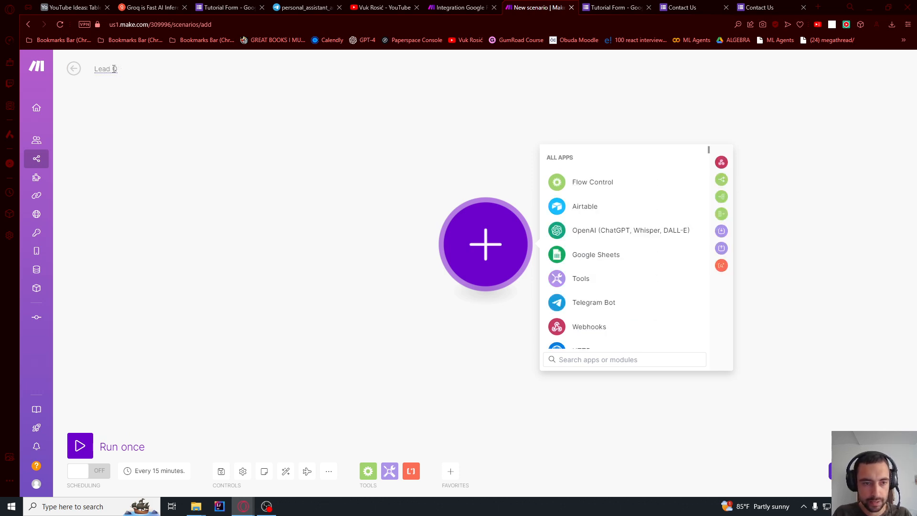
pyautogui.write('ualification')
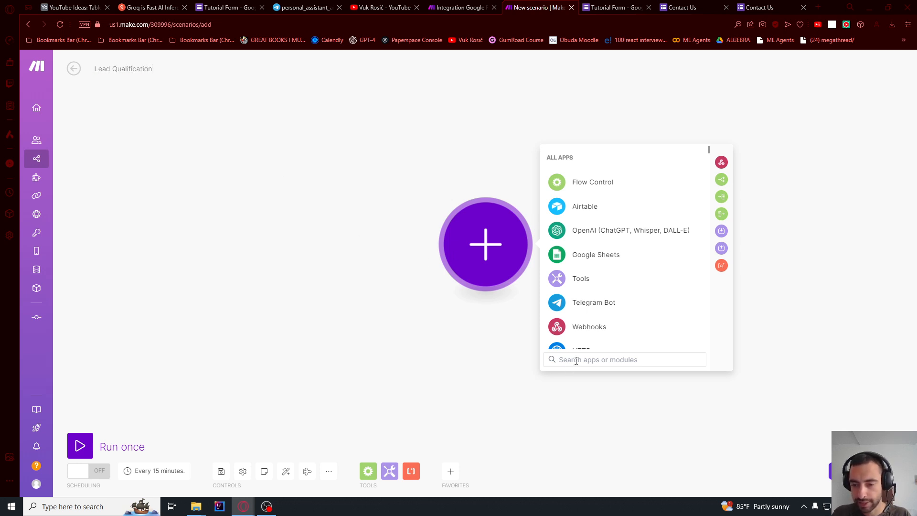
# - Add the Google Forms Watch Responses module as the scenario's trigger
pyautogui.write('google forms')
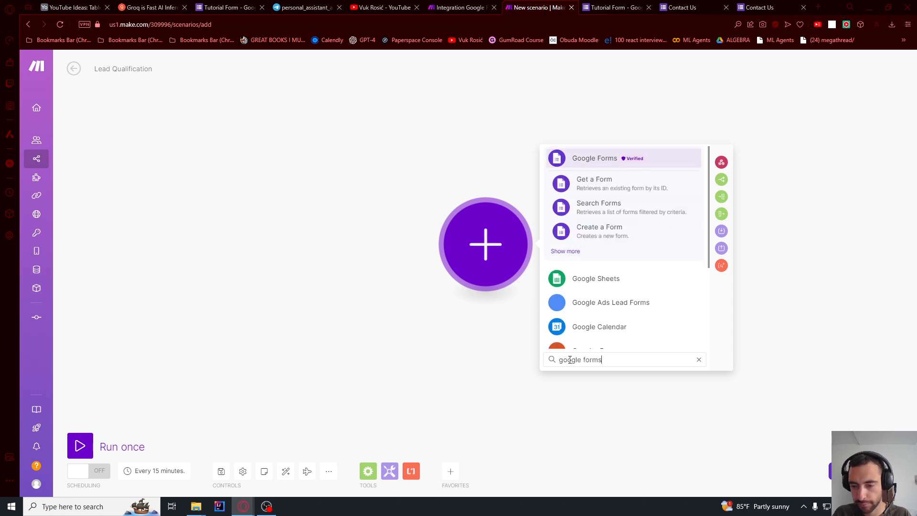
pyautogui.click(578, 158)
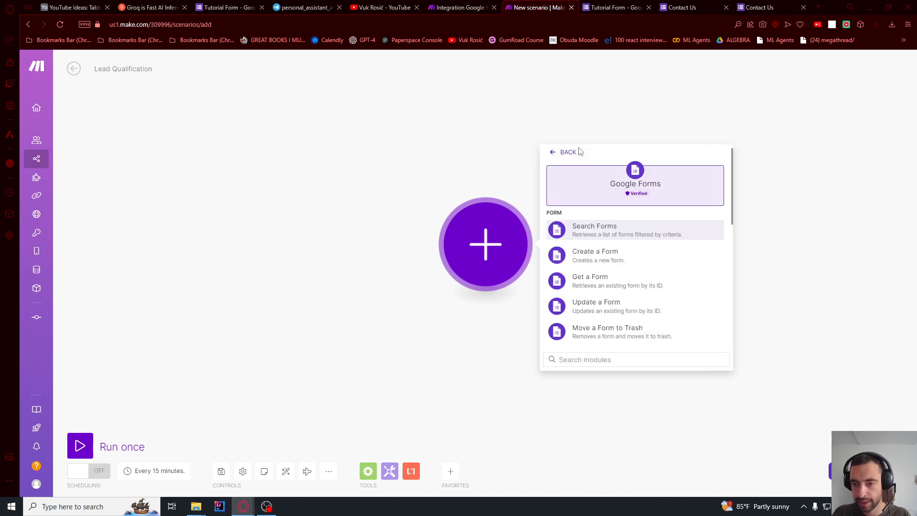
pyautogui.scroll(-3, 612, 253)
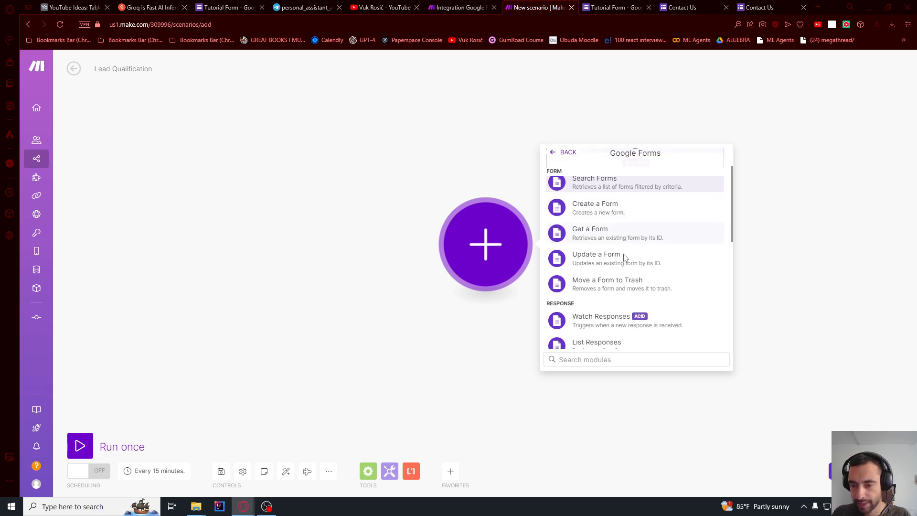
pyautogui.click(610, 230)
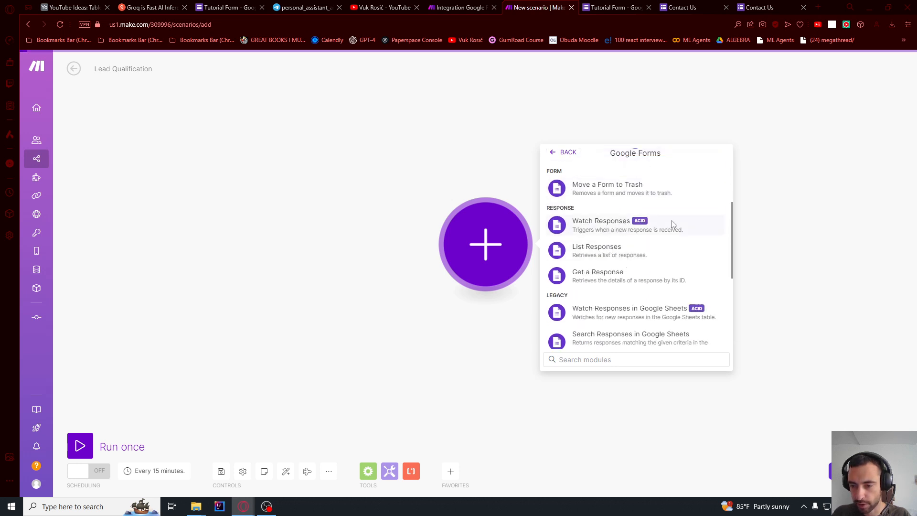
# - Search for forms titled "tutorial" using My Google connection and set the Tutorial Form as the form to watch
pyautogui.click(710, 195)
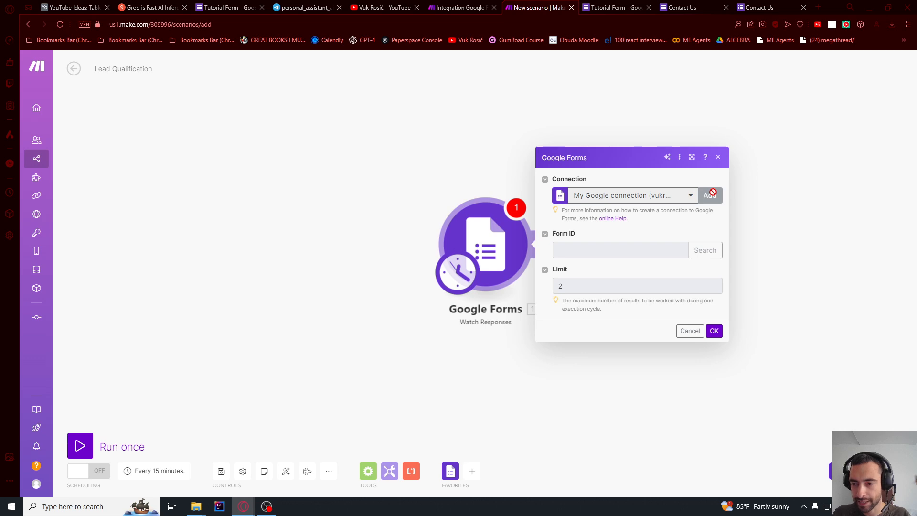
pyautogui.click(672, 280)
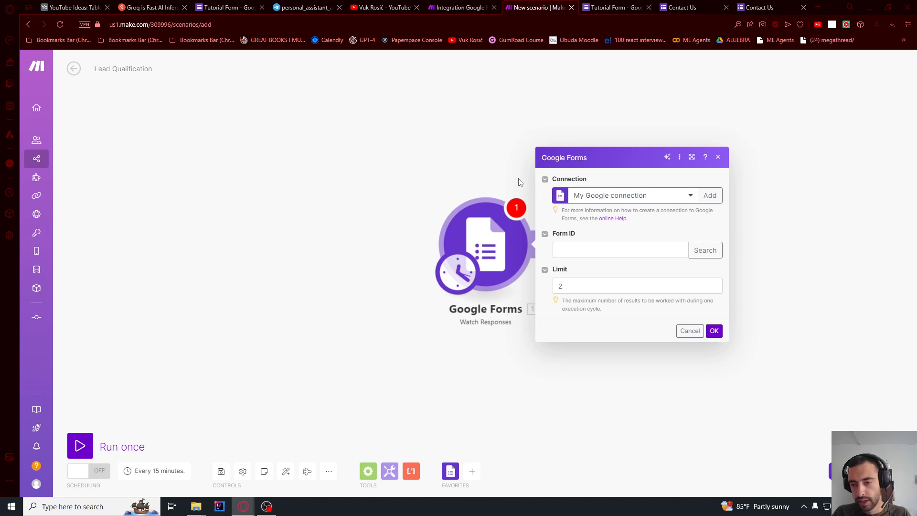
pyautogui.click(703, 250)
pyautogui.click(553, 221)
pyautogui.write('tutorial')
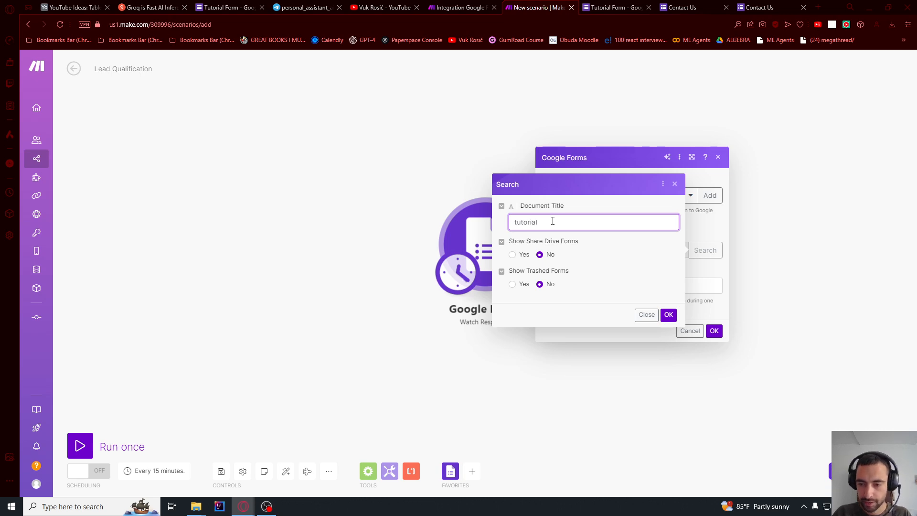
pyautogui.click(669, 315)
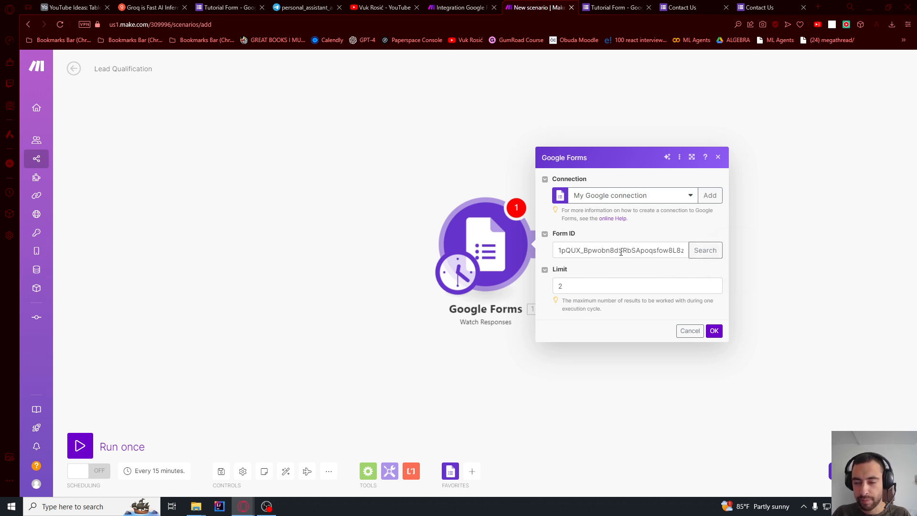
# - Set the Watch Responses limit to 1 and have the trigger start with all responses
pyautogui.doubleClick(595, 286)
pyautogui.write('1')
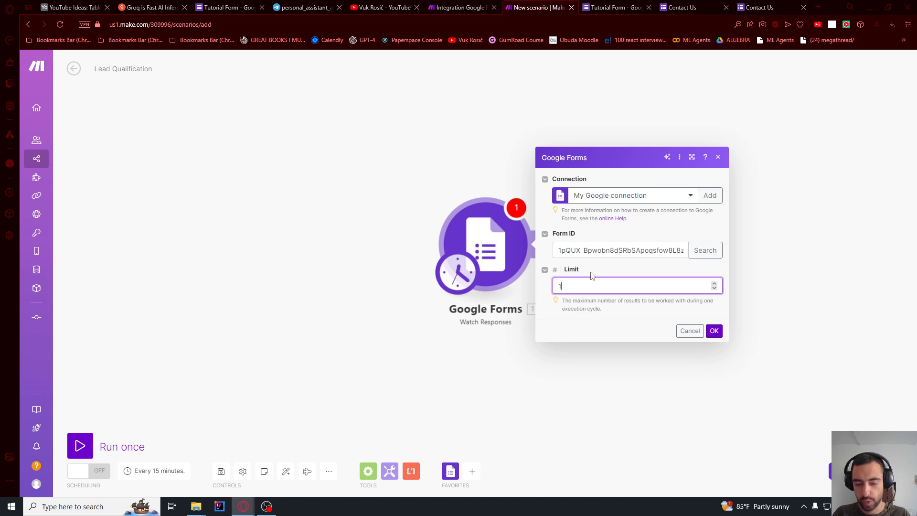
pyautogui.click(715, 331)
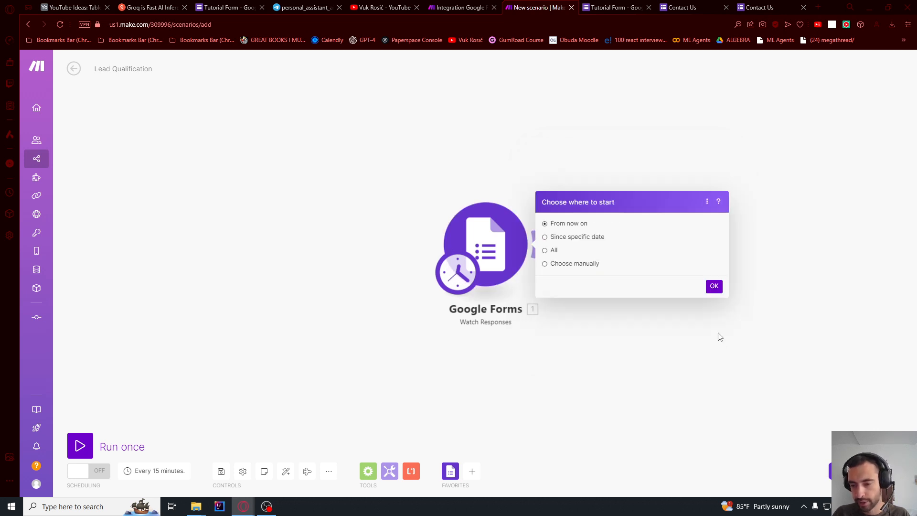
pyautogui.click(556, 253)
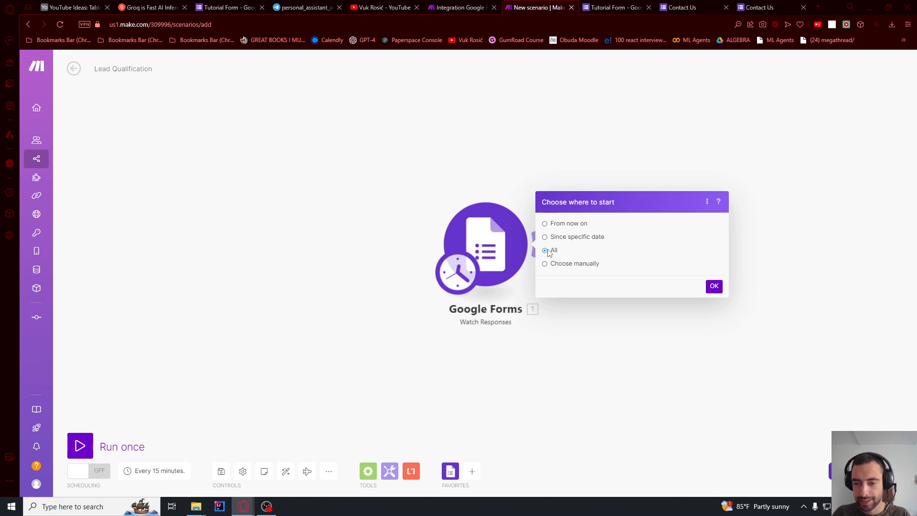
pyautogui.click(713, 287)
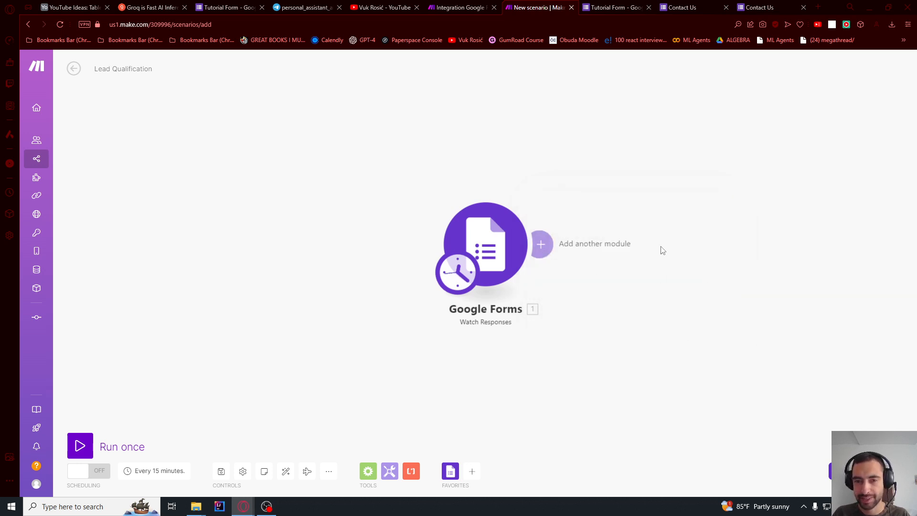
# - Add an HTTP "Get a file" module after the Google Forms trigger
pyautogui.moveTo(461, 134); pyautogui.dragTo(306, 119)
pyautogui.click(385, 230)
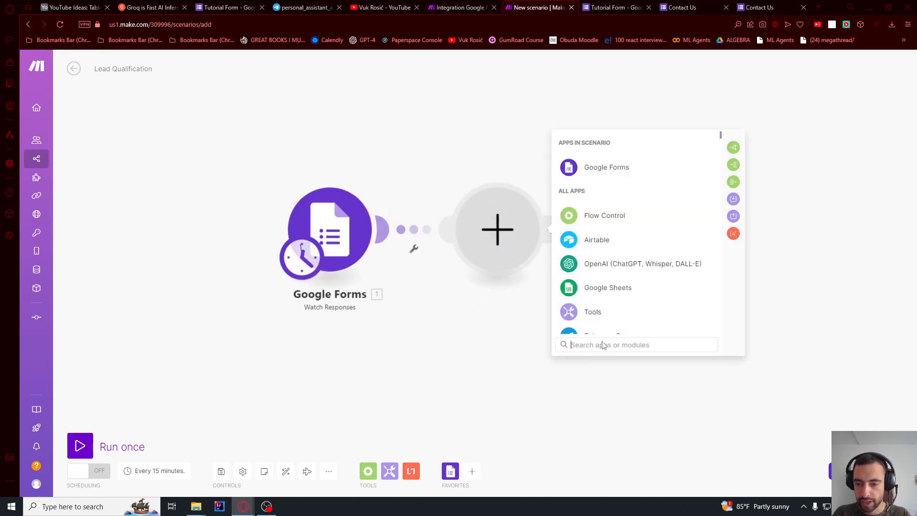
pyautogui.write('http')
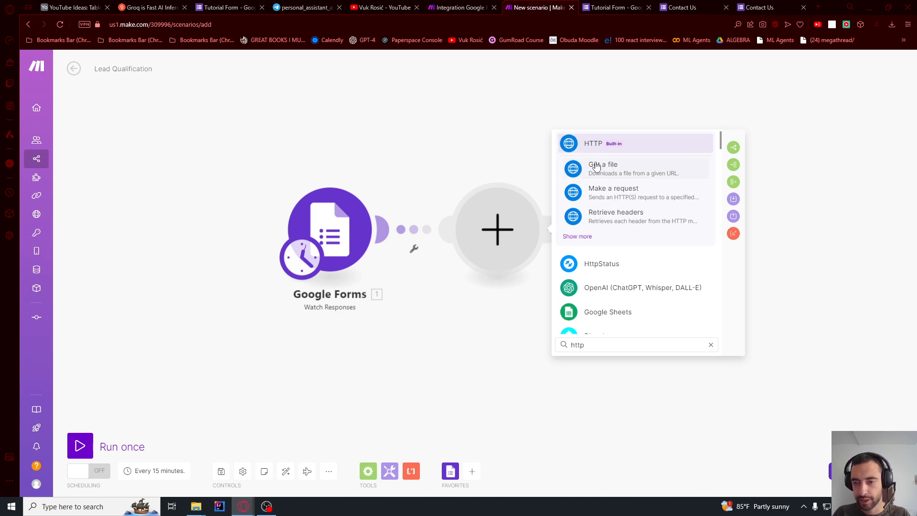
pyautogui.click(602, 167)
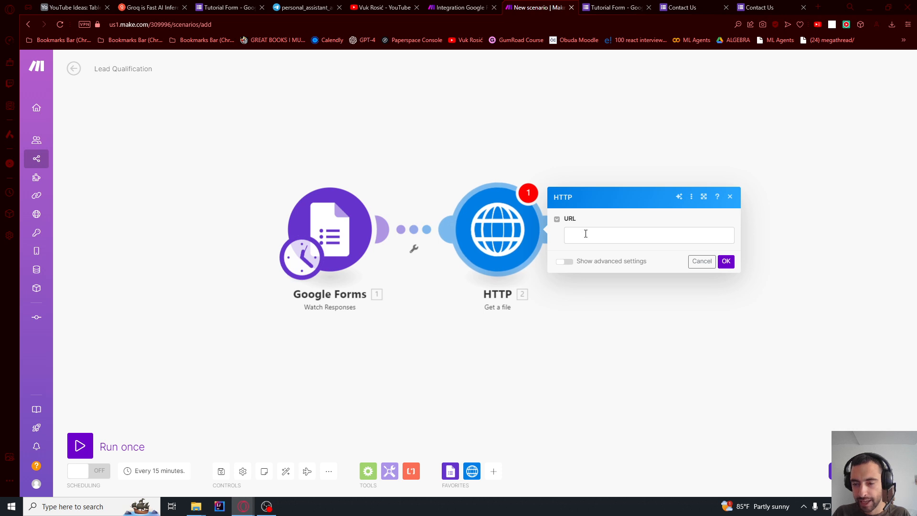
pyautogui.click(585, 233)
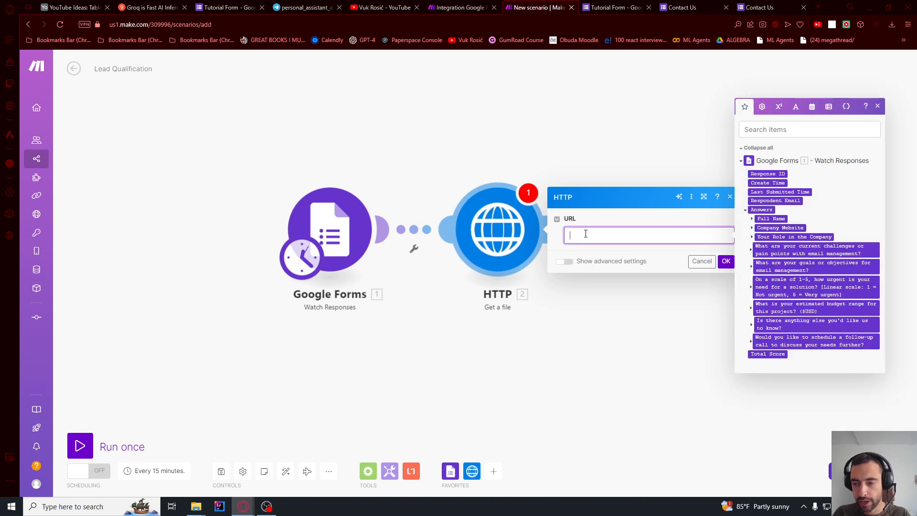
pyautogui.click(752, 229)
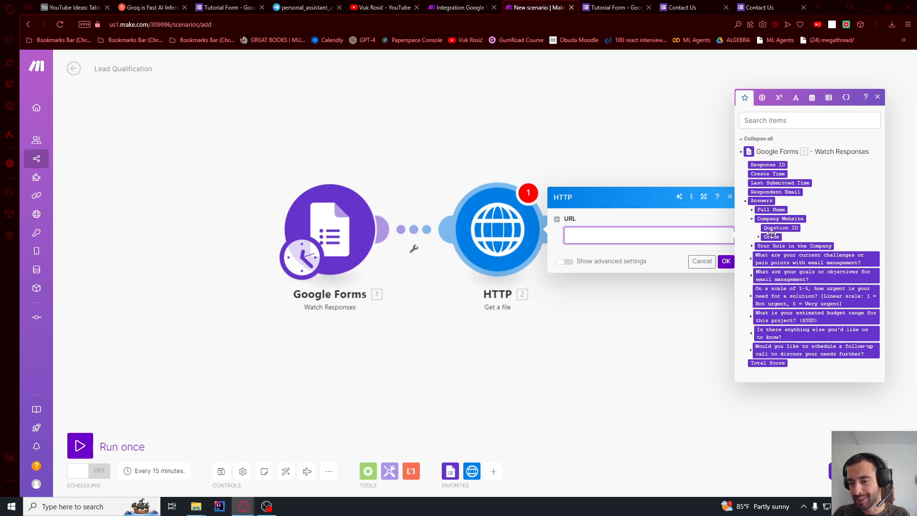
pyautogui.click(543, 111)
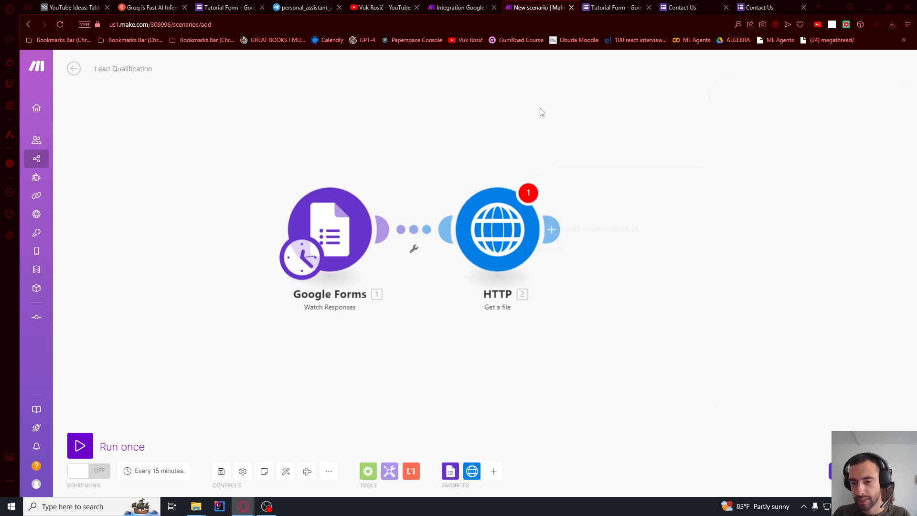
# - Run only the Google Forms Watch Responses module and expand the Answers collection in its output bundle
pyautogui.rightClick(343, 215)
pyautogui.click(359, 234)
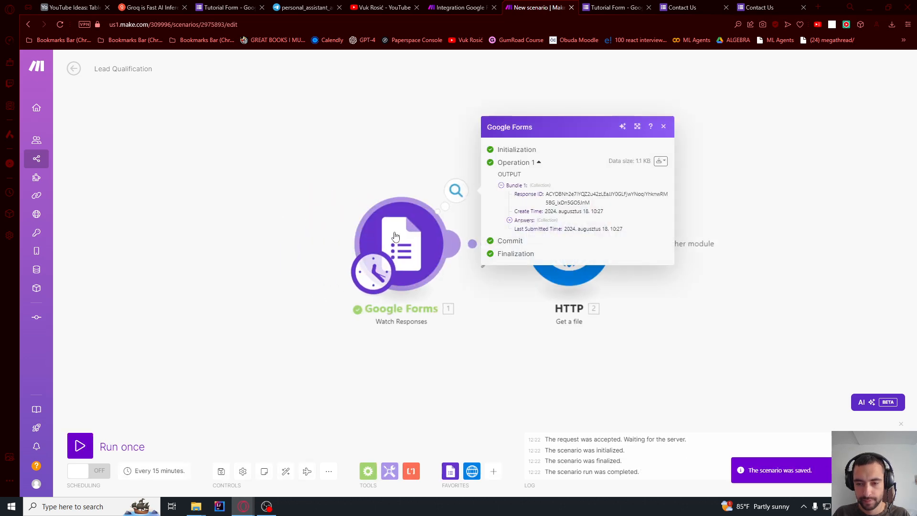
pyautogui.click(510, 220)
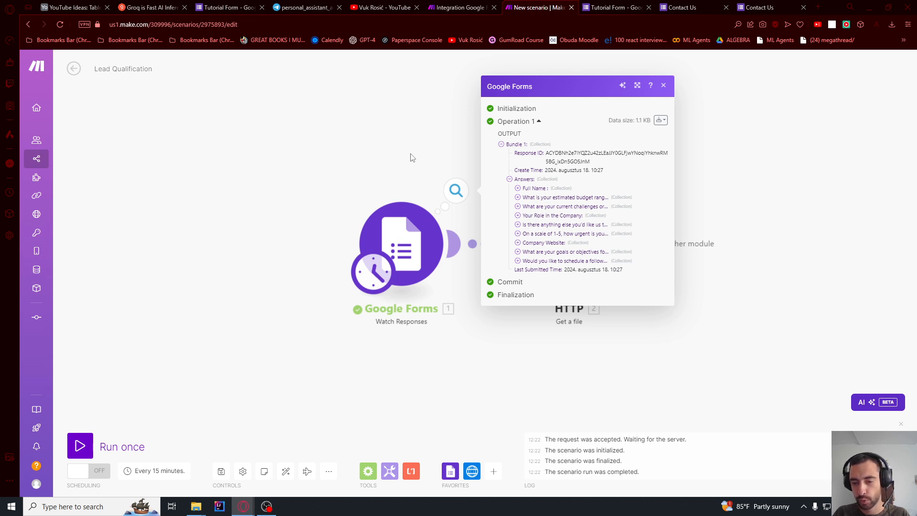
pyautogui.click(348, 154)
# - Map the HTTP module's URL to the Company Website answer's text value from the Google Forms response and save it
pyautogui.click(452, 246)
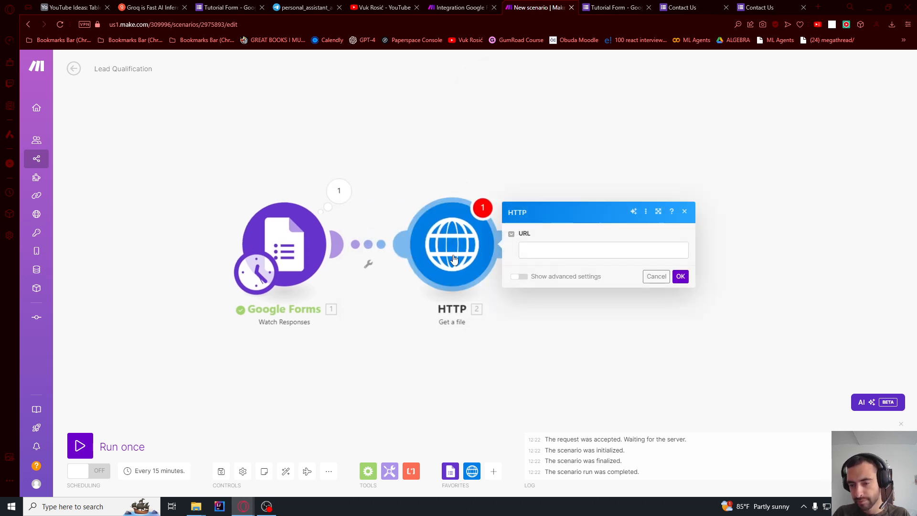
pyautogui.click(562, 250)
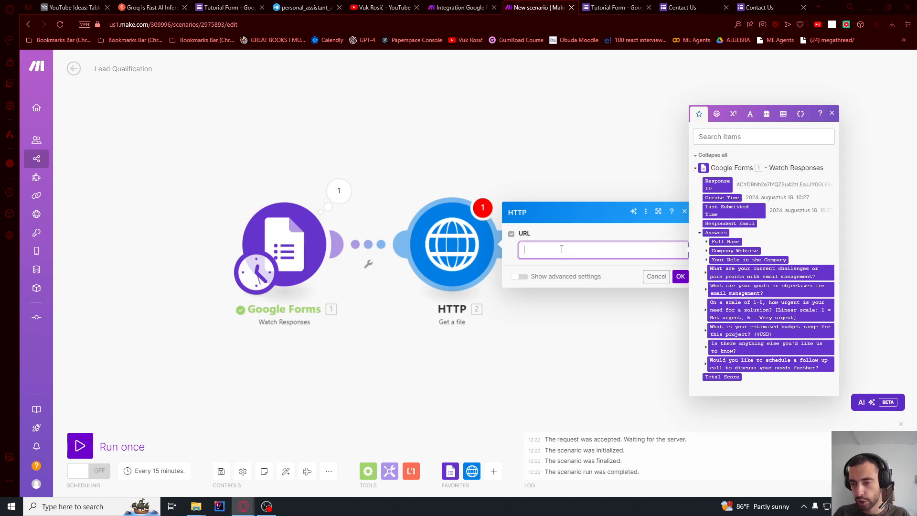
pyautogui.click(707, 251)
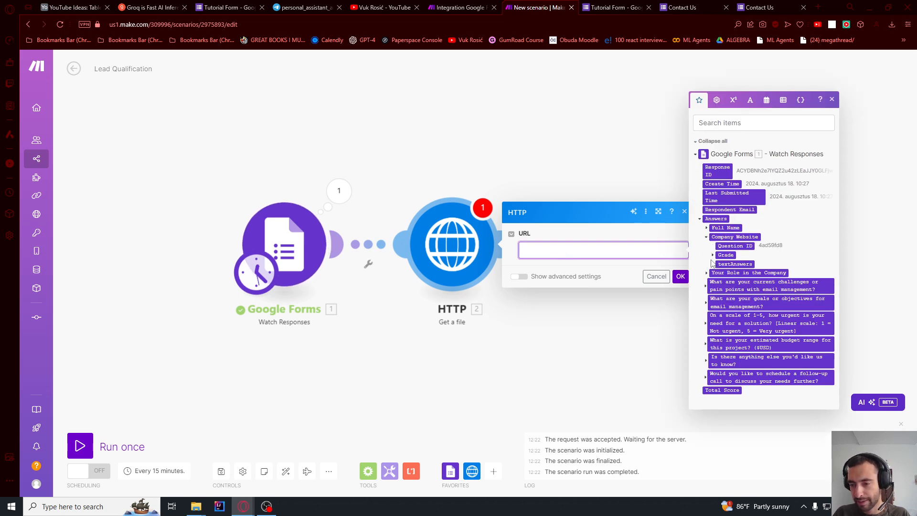
pyautogui.click(713, 264)
pyautogui.click(719, 273)
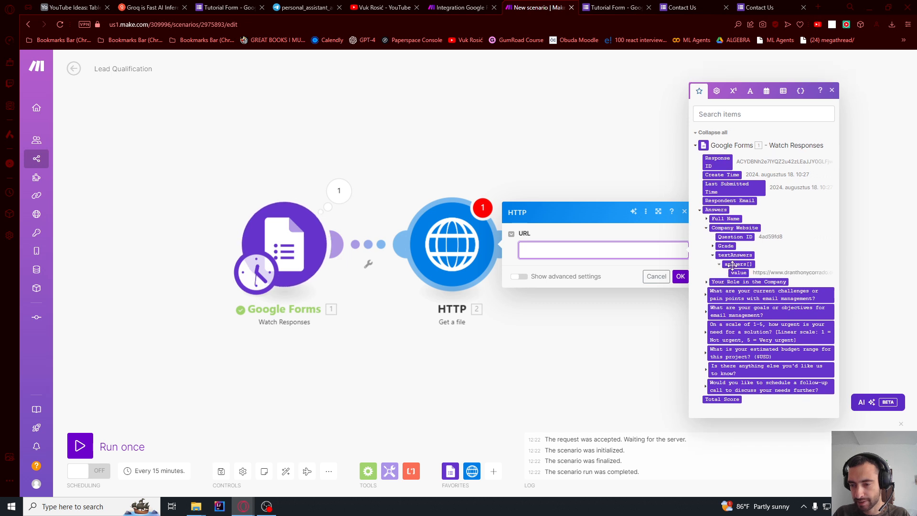
pyautogui.click(739, 272)
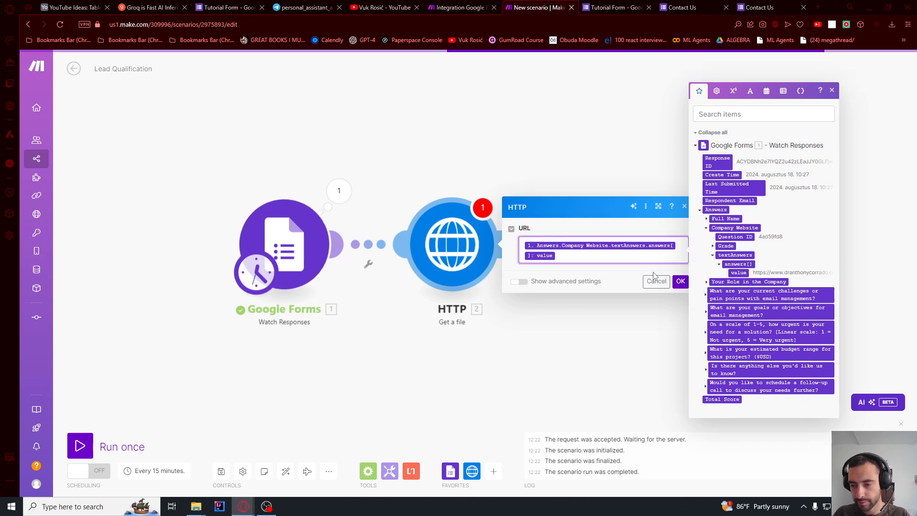
pyautogui.click(680, 281)
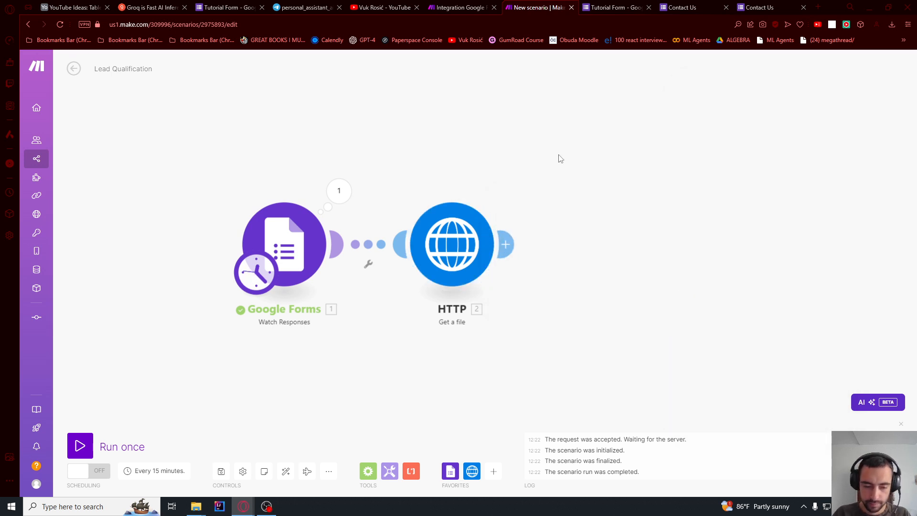
# - Rename the HTTP "Get a file" module as "Get Website"
pyautogui.rightClick(454, 244)
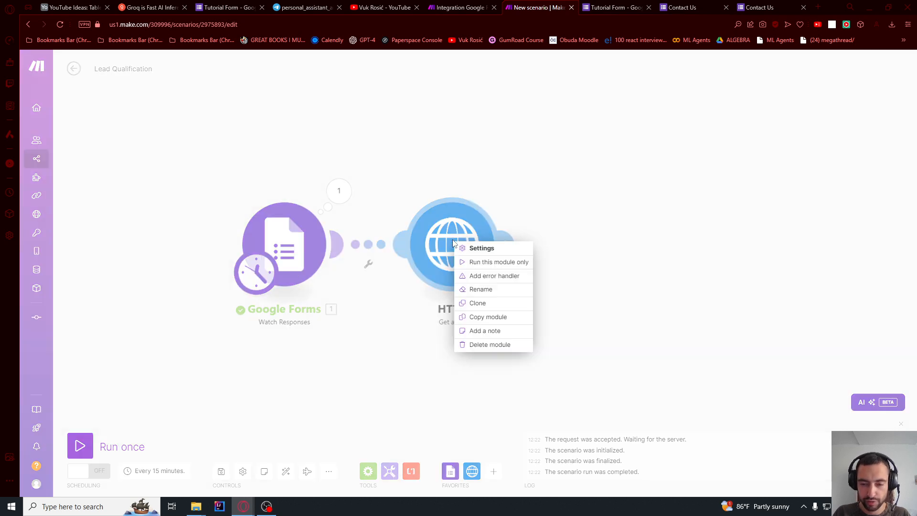
pyautogui.click(481, 290)
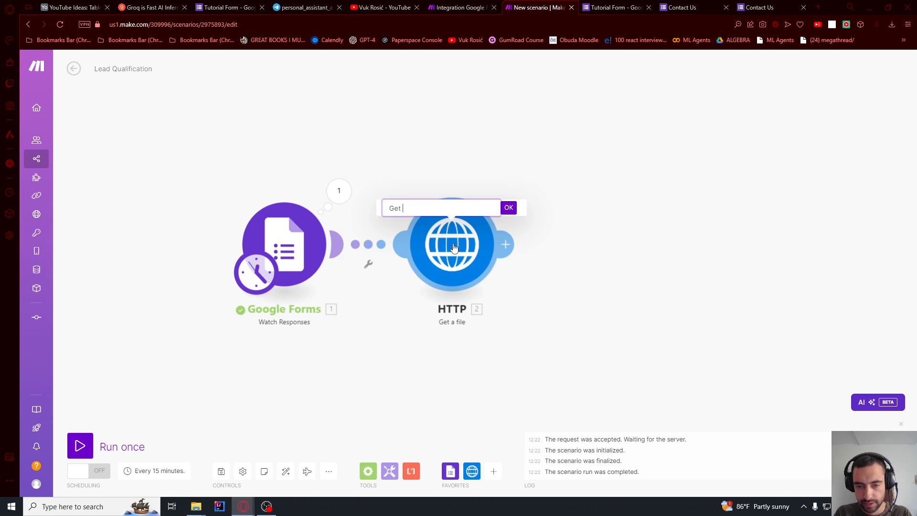
pyautogui.click(509, 208)
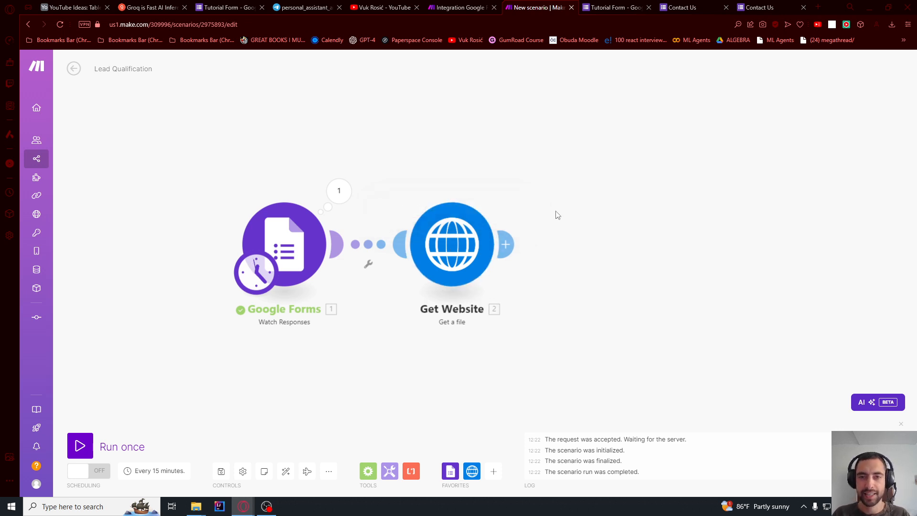
# - Add a Text parser "HTML to text" module after Get Website, using Get Website's Data output as its HTML
pyautogui.click(506, 245)
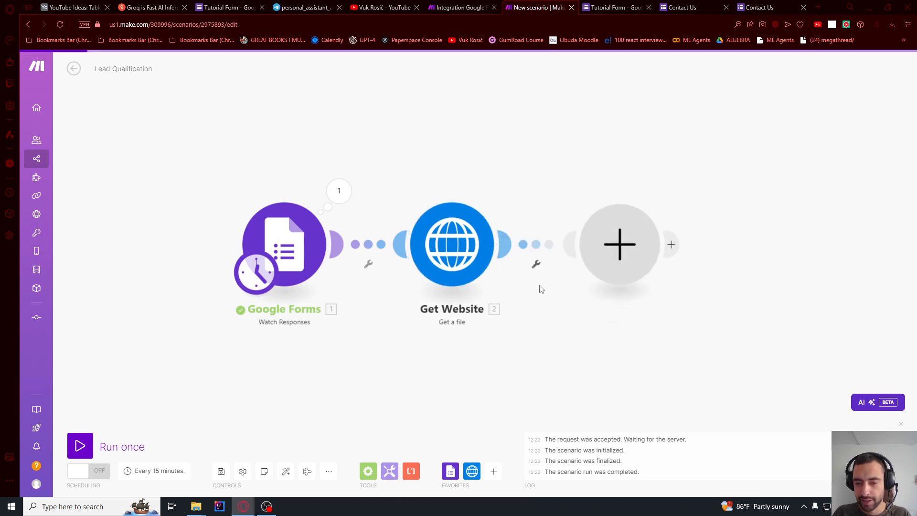
pyautogui.write('h')
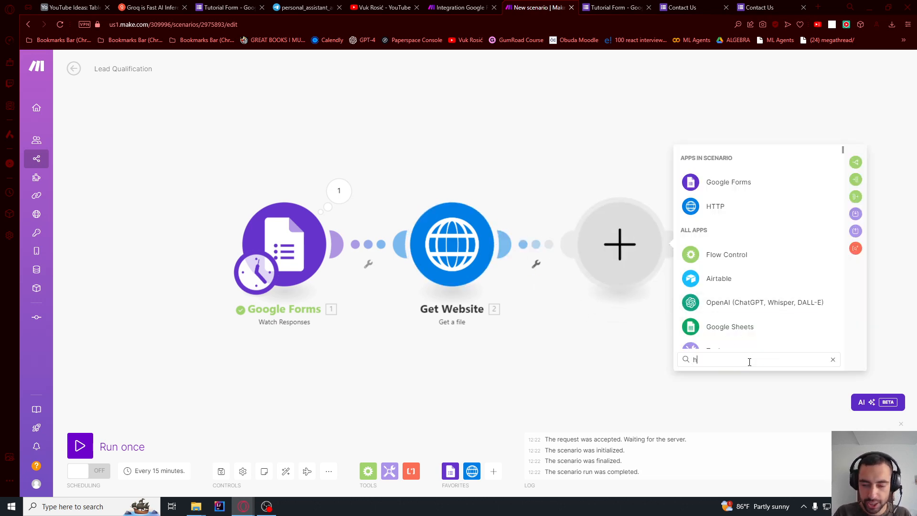
pyautogui.write('tml to text')
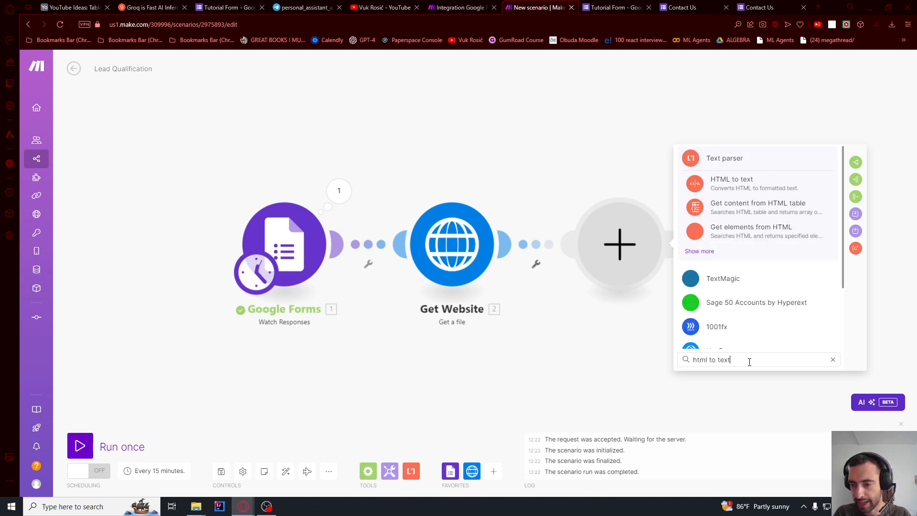
pyautogui.click(753, 187)
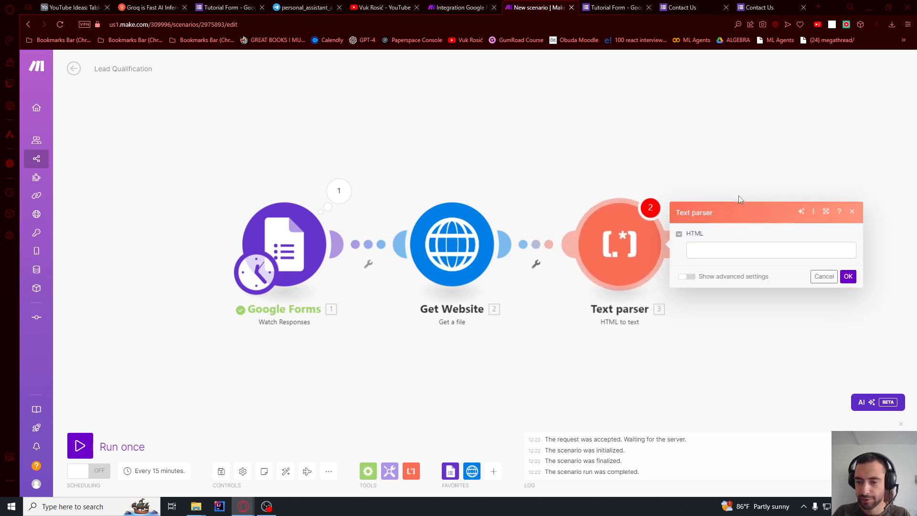
pyautogui.click(719, 253)
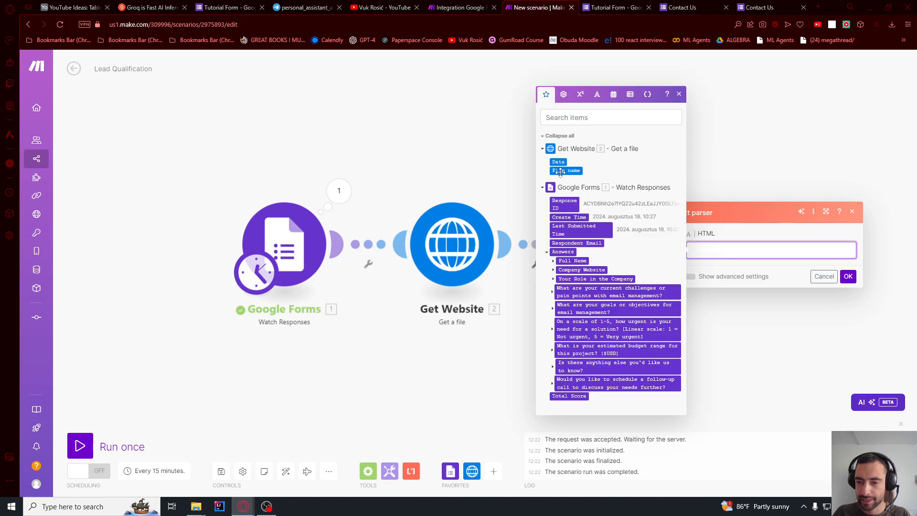
pyautogui.click(554, 161)
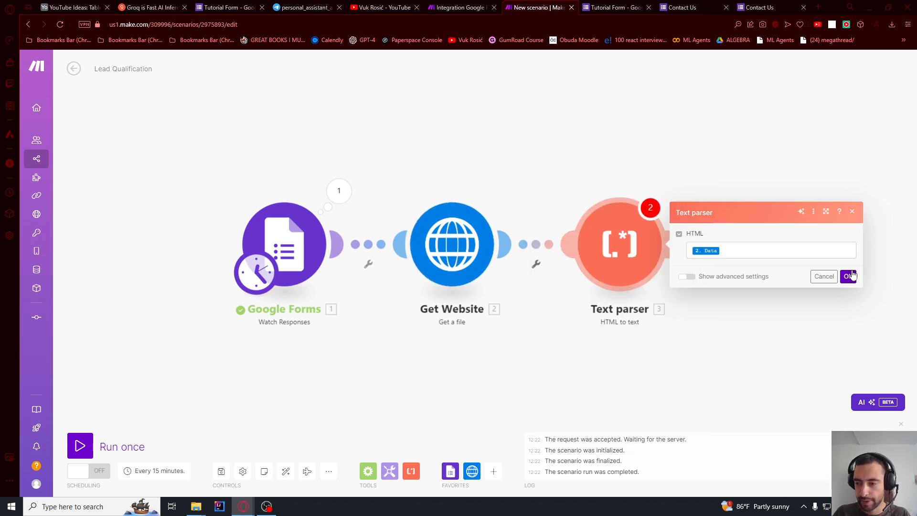
pyautogui.click(849, 276)
# - Rename the Text parser module as "Extract Text From Website Code"
pyautogui.rightClick(619, 247)
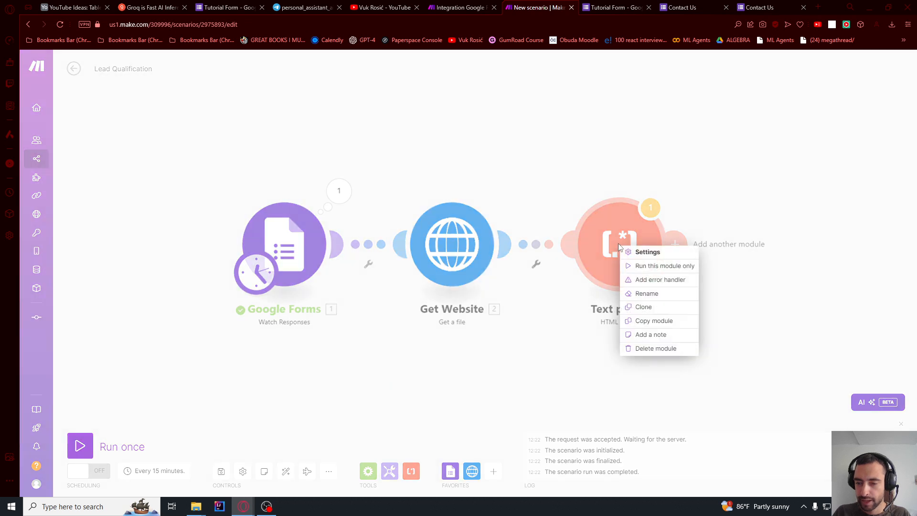
pyautogui.click(650, 291)
pyautogui.write('Extr')
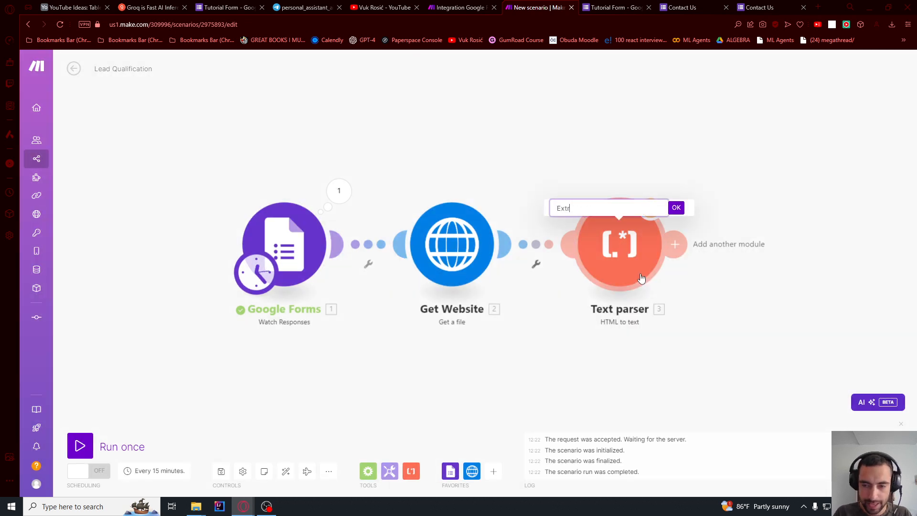
pyautogui.write('act Text From T')
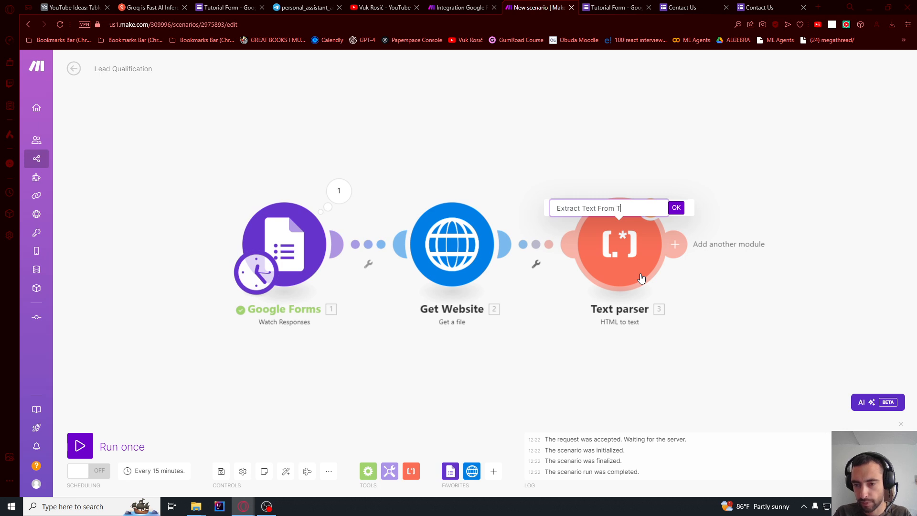
pyautogui.press('BackSpace')
pyautogui.write('Website Code')
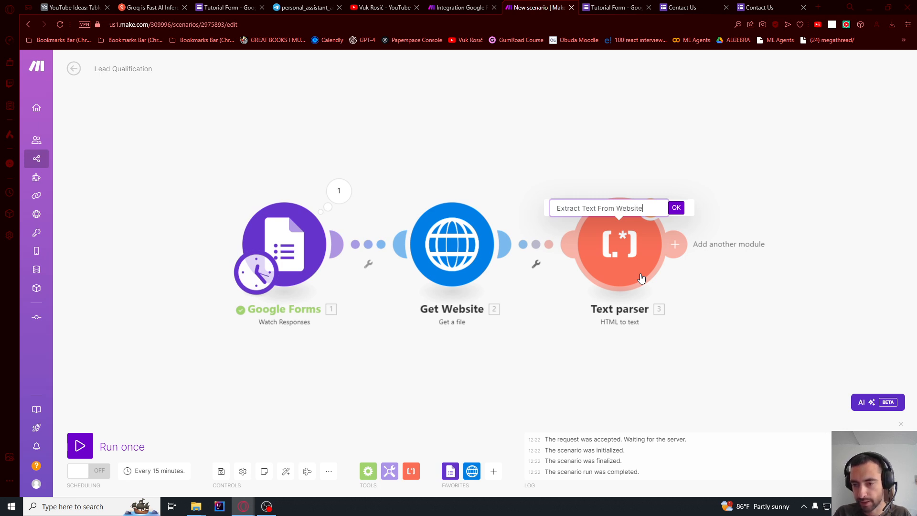
pyautogui.click(676, 208)
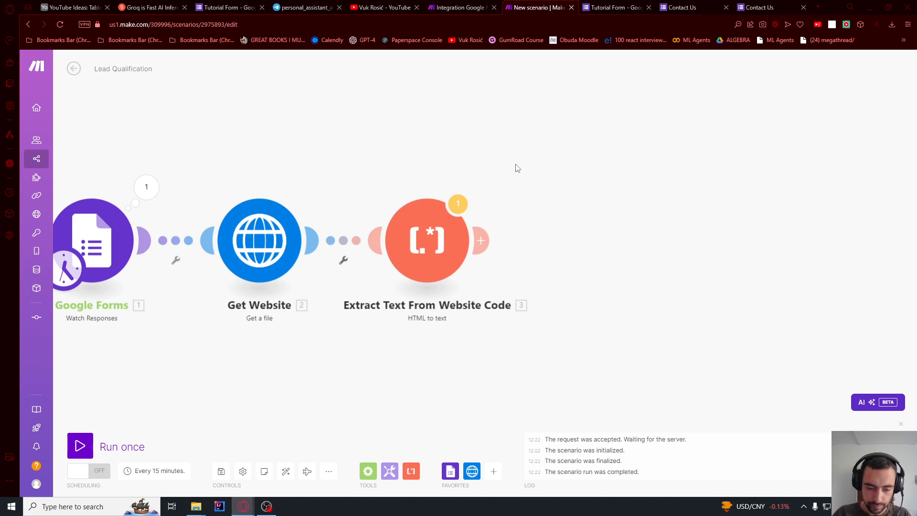
# - Add a Tools "Set variable" module after the text extraction module and name its variable prospect_form_submission_data
pyautogui.click(480, 241)
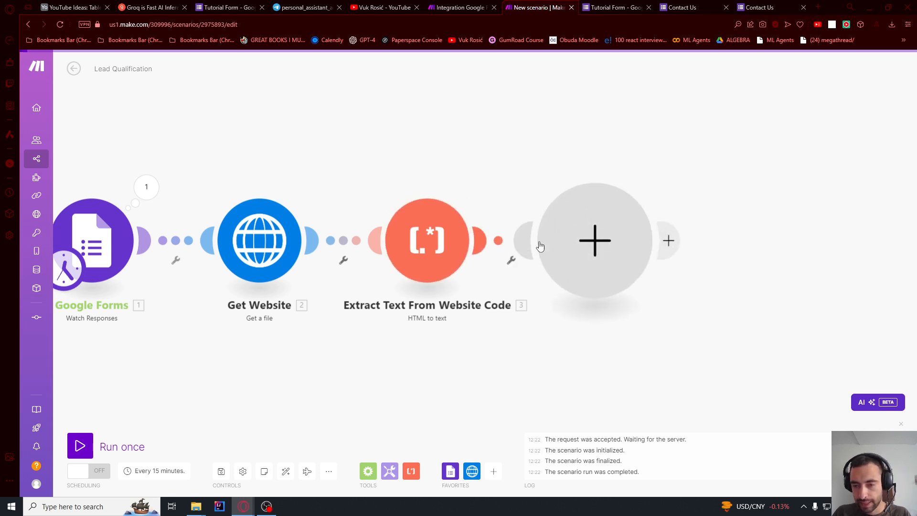
pyautogui.write('set var')
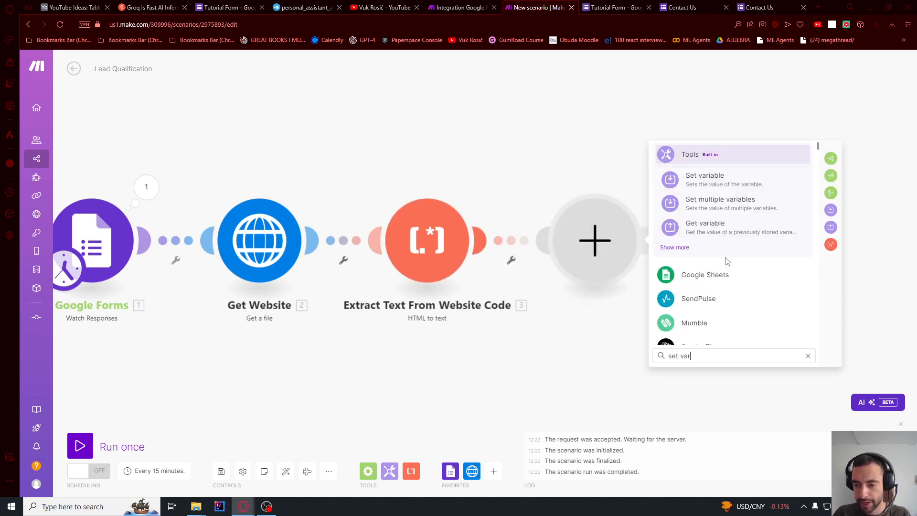
pyautogui.click(704, 178)
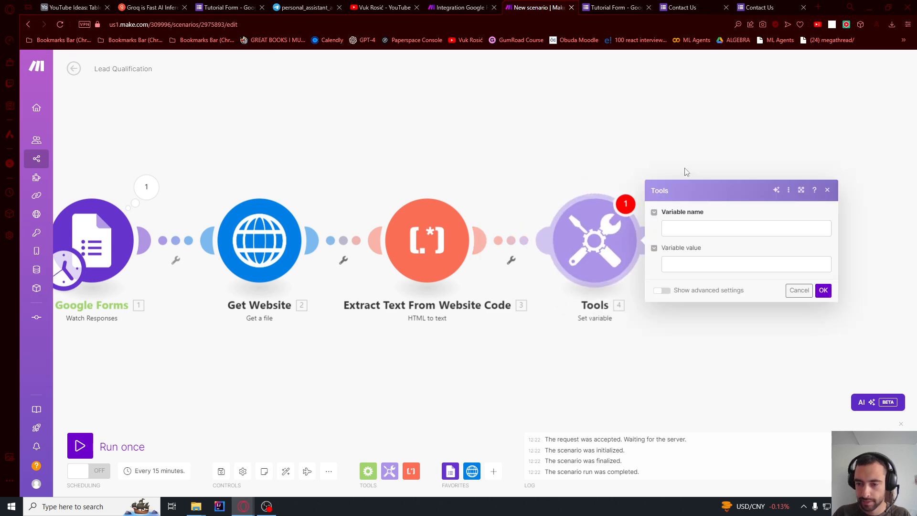
pyautogui.click(693, 225)
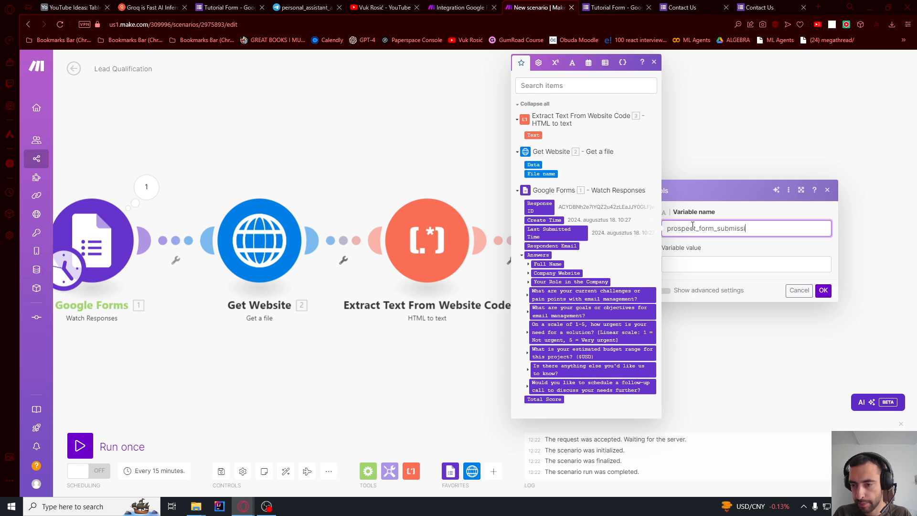
pyautogui.click(702, 261)
pyautogui.click(736, 167)
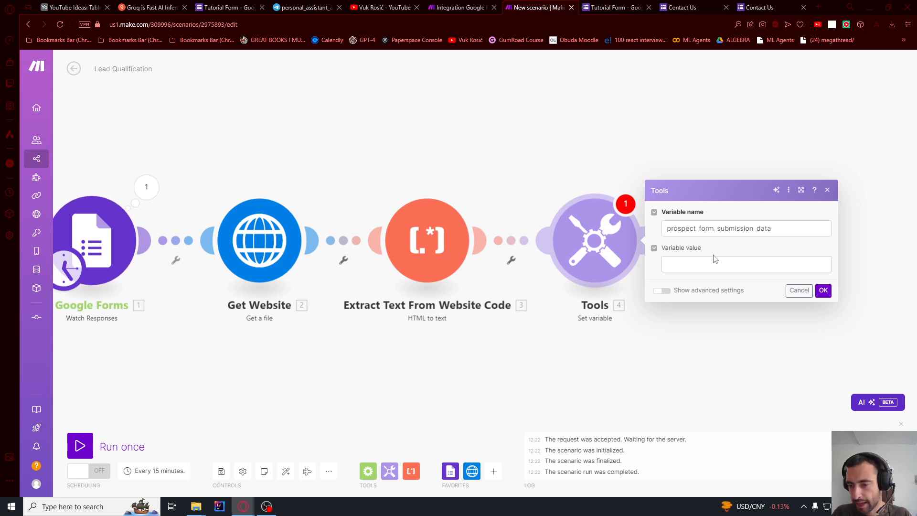
# - Paste the "User form submission data:" template with the form's question headings into the variable value
pyautogui.click(701, 263)
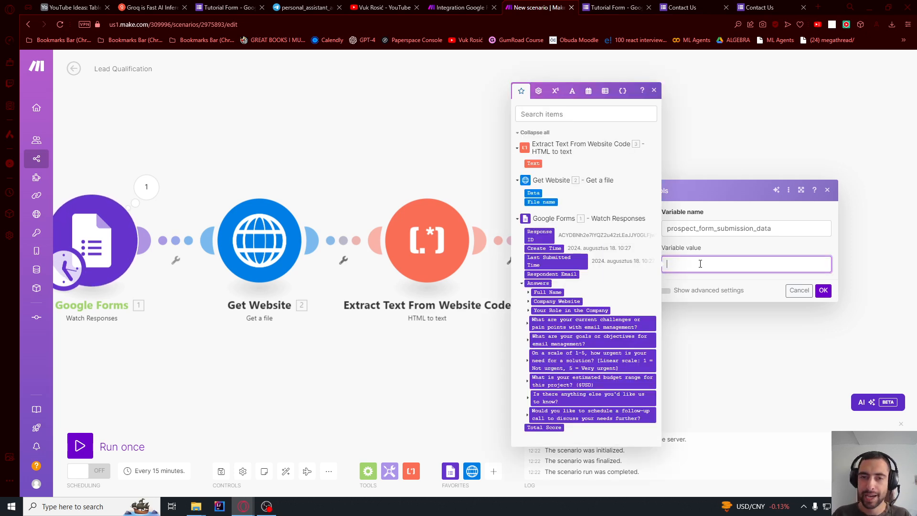
pyautogui.hotkey('ctrl', 'v')
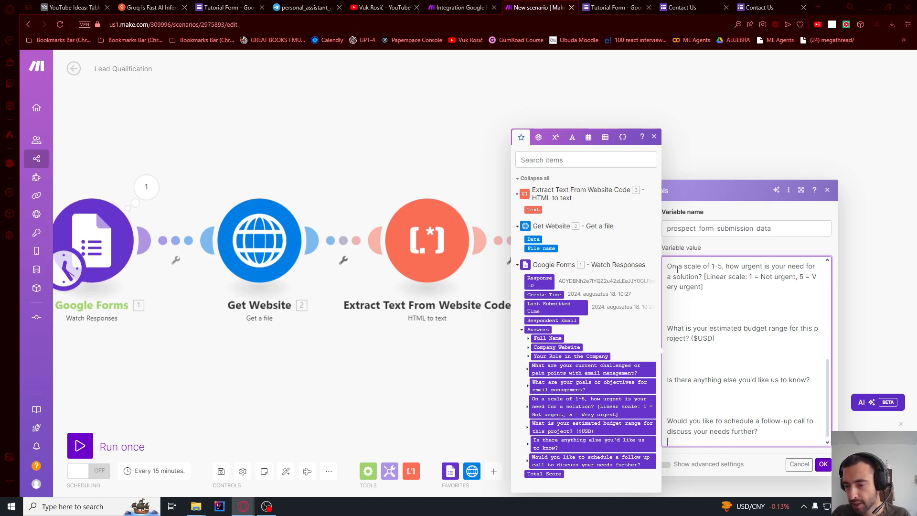
pyautogui.scroll(5, 701, 292)
# - Insert the Google Forms Full Name text answer value beneath the "Full Name:" heading in the variable value
pyautogui.moveTo(671, 264); pyautogui.dragTo(692, 265)
pyautogui.click(699, 265)
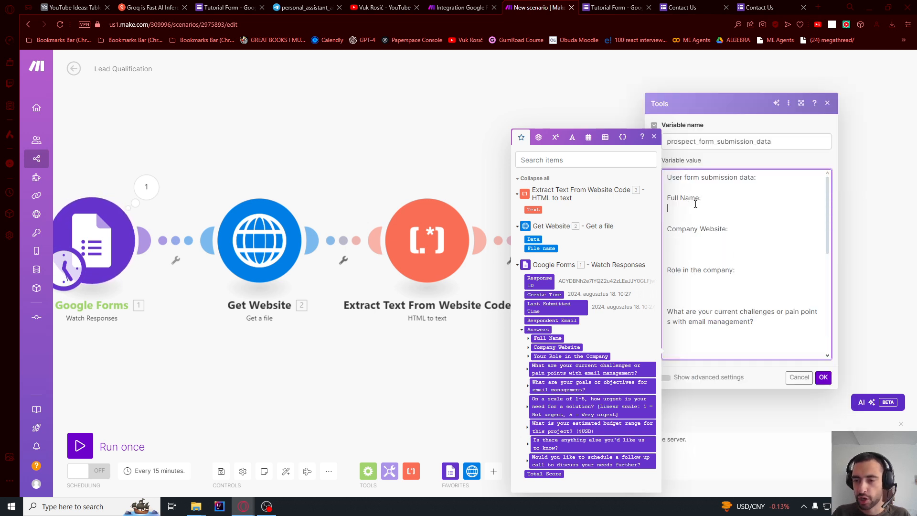
pyautogui.click(693, 205)
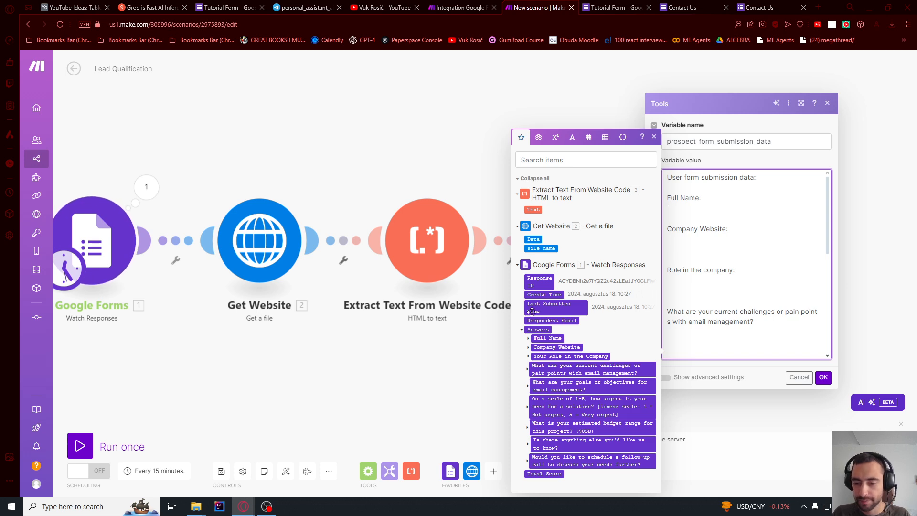
pyautogui.click(530, 338)
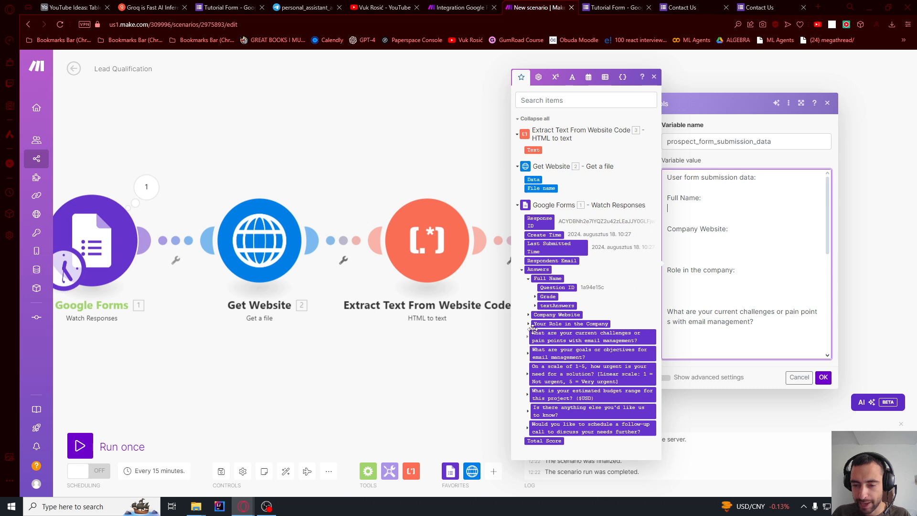
pyautogui.click(535, 306)
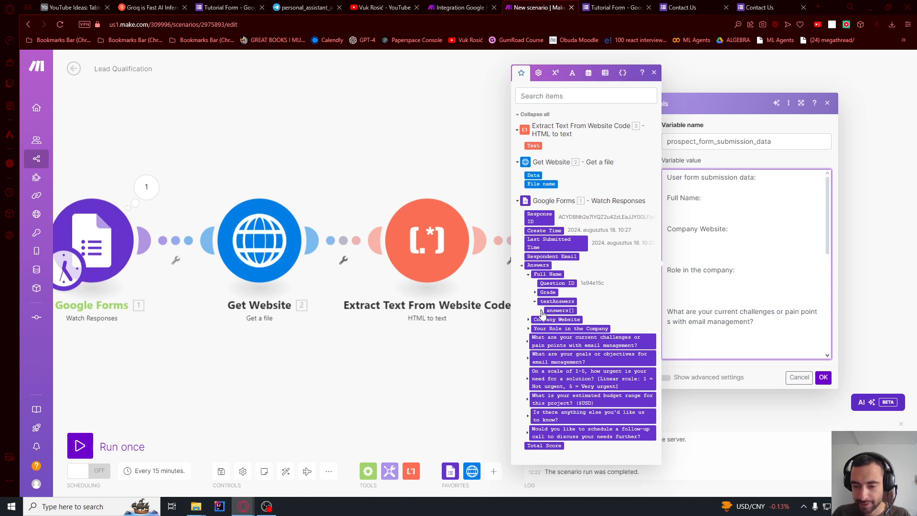
pyautogui.click(541, 311)
pyautogui.click(558, 314)
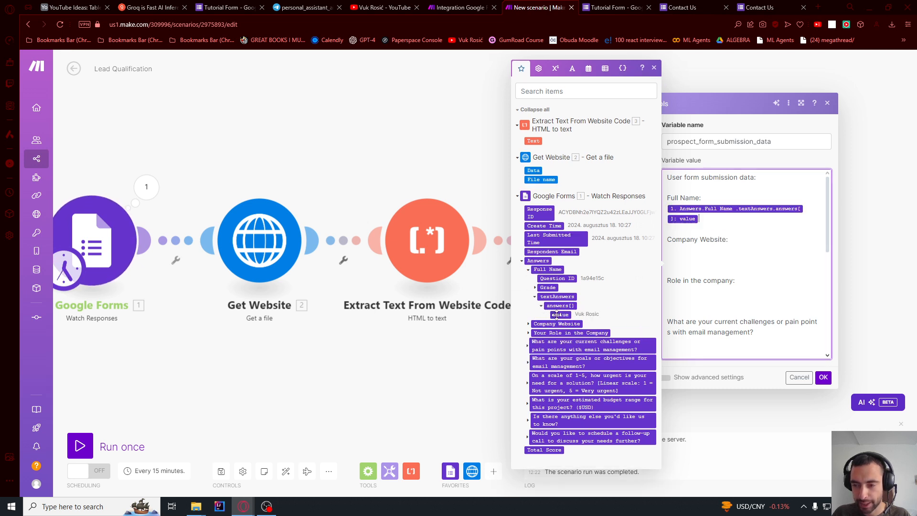
# - Insert the Company Website text answer value beneath the "Company Website:" heading
pyautogui.click(528, 324)
pyautogui.rightClick(528, 324)
pyautogui.click(535, 345)
pyautogui.click(535, 346)
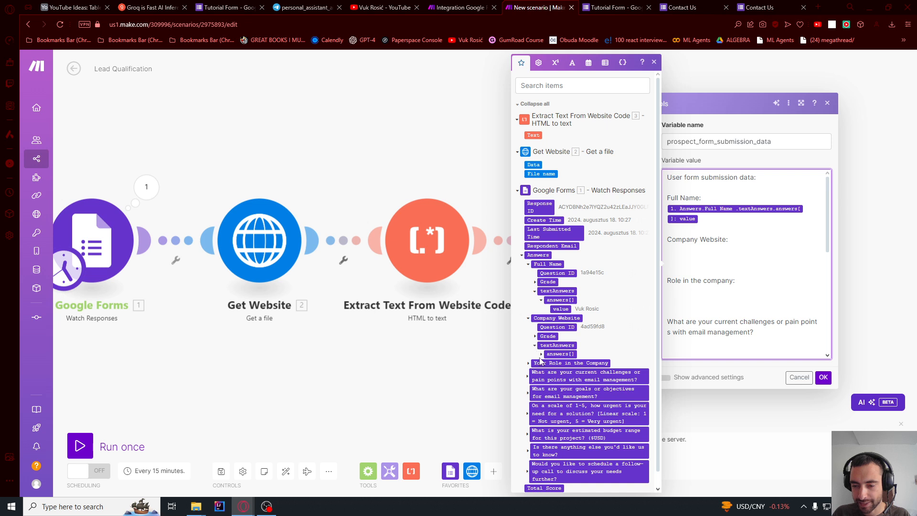
pyautogui.click(541, 354)
pyautogui.click(564, 363)
# - Insert the matching answer values under the role, challenges, goals, urgency, budget, additional information and follow-up call headings and save the Set variable module
pyautogui.click(721, 310)
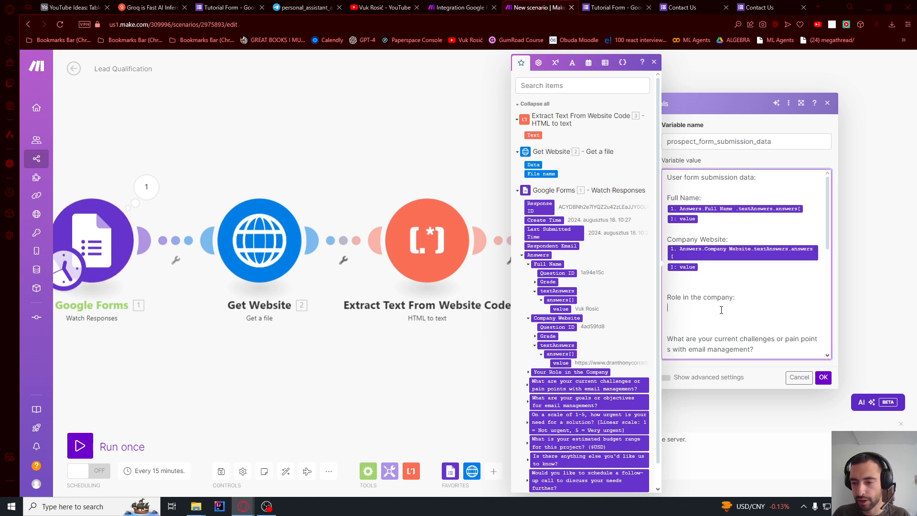
pyautogui.scroll(-5, 713, 312)
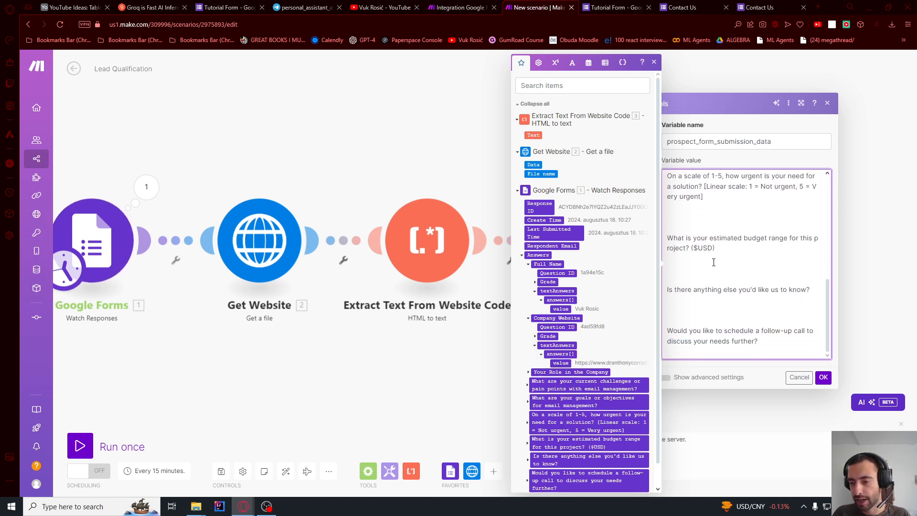
pyautogui.scroll(8, 713, 263)
pyautogui.scroll(-2, 780, 251)
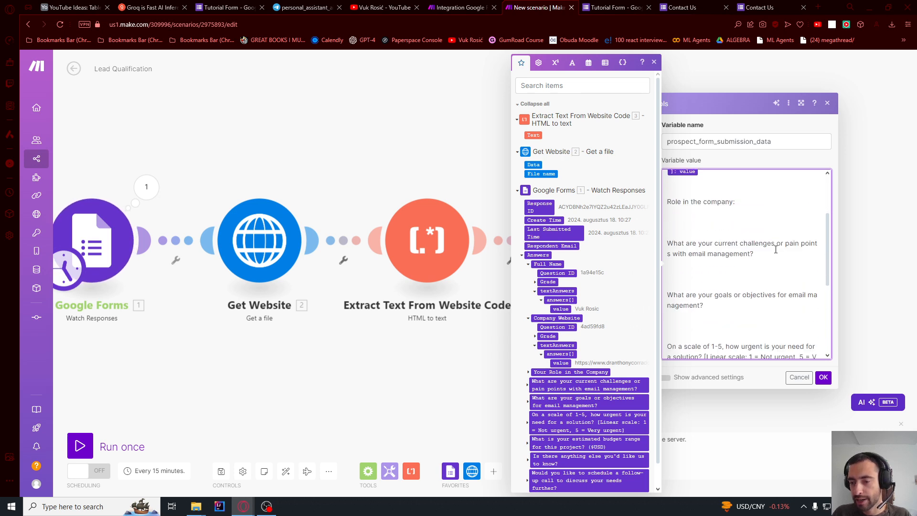
pyautogui.moveTo(762, 252); pyautogui.dragTo(668, 243)
pyautogui.click(709, 240)
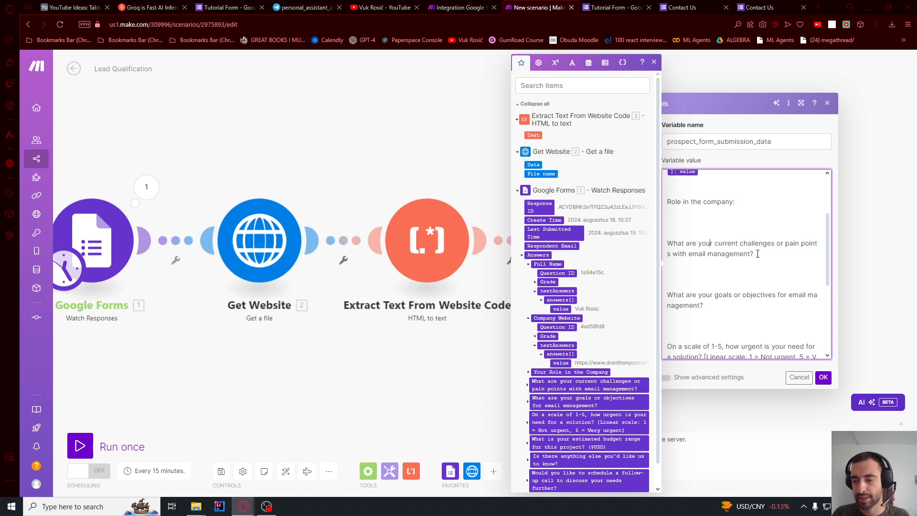
pyautogui.moveTo(757, 254); pyautogui.dragTo(668, 243)
pyautogui.click(697, 217)
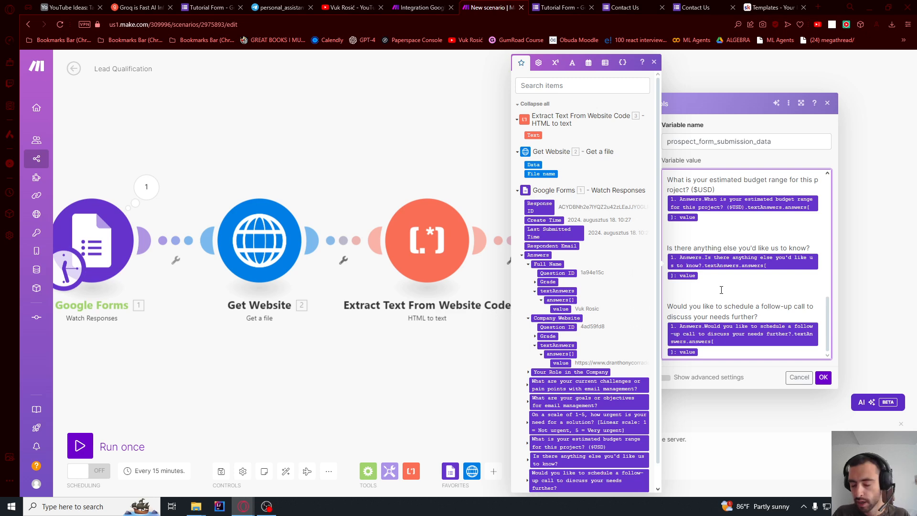
pyautogui.scroll(8, 727, 271)
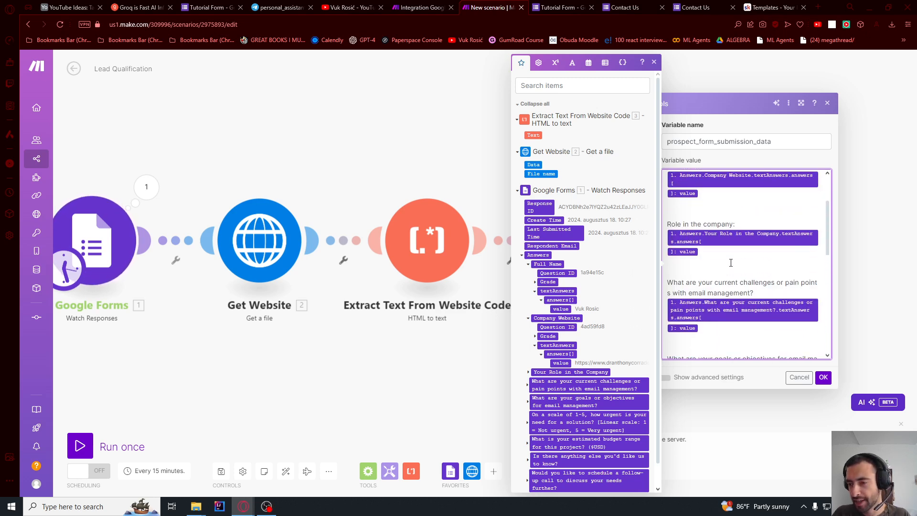
pyautogui.scroll(2, 731, 265)
pyautogui.click(822, 378)
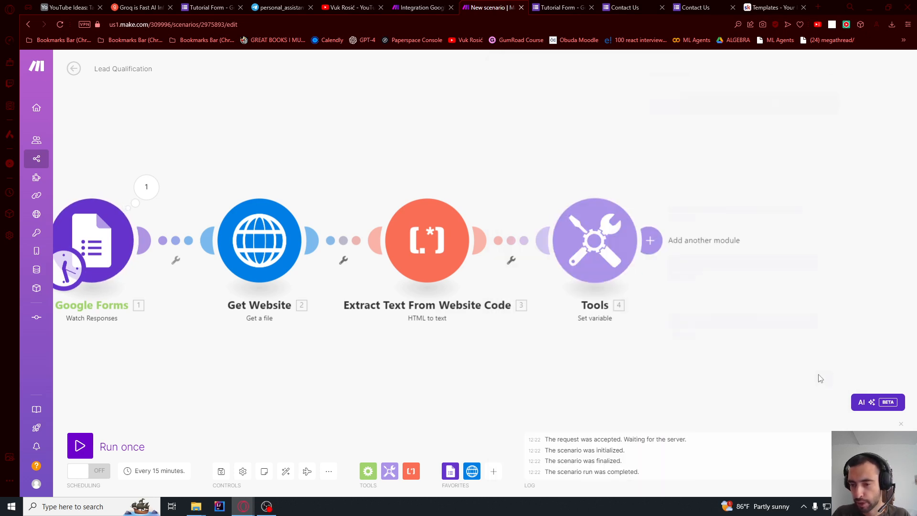
# - Add a Groq "Create a Chat Completion" module after the Set variable module and start creating a new connection for it
pyautogui.moveTo(724, 283); pyautogui.dragTo(719, 283)
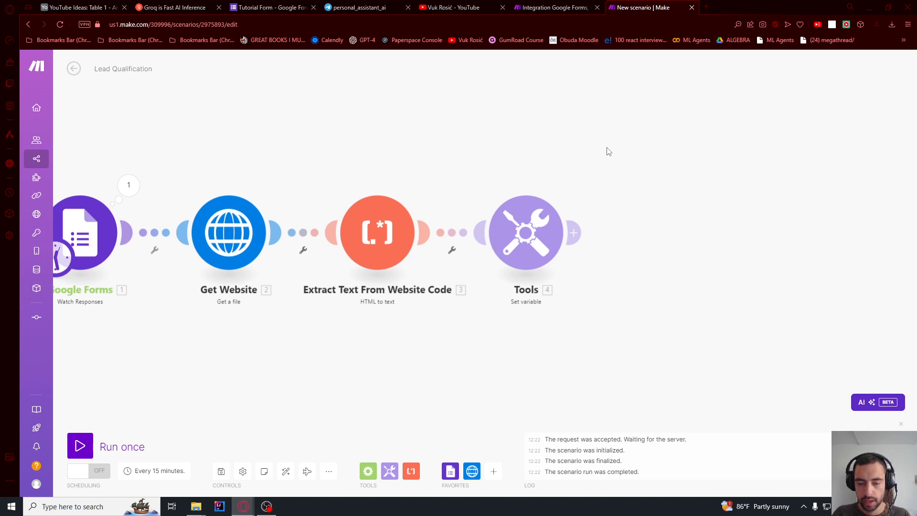
pyautogui.moveTo(332, 136); pyautogui.dragTo(382, 123)
pyautogui.moveTo(432, 287); pyautogui.dragTo(322, 306)
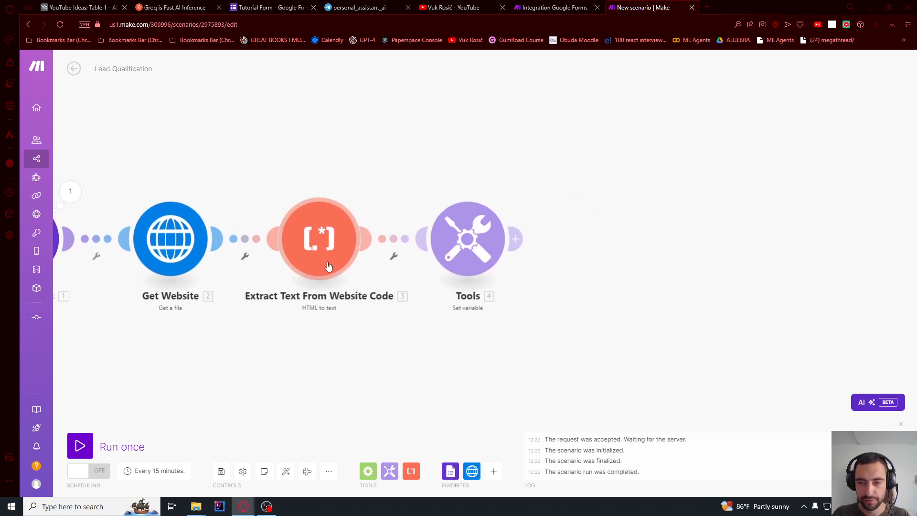
pyautogui.moveTo(342, 262); pyautogui.dragTo(144, 158)
pyautogui.moveTo(375, 201); pyautogui.dragTo(509, 270)
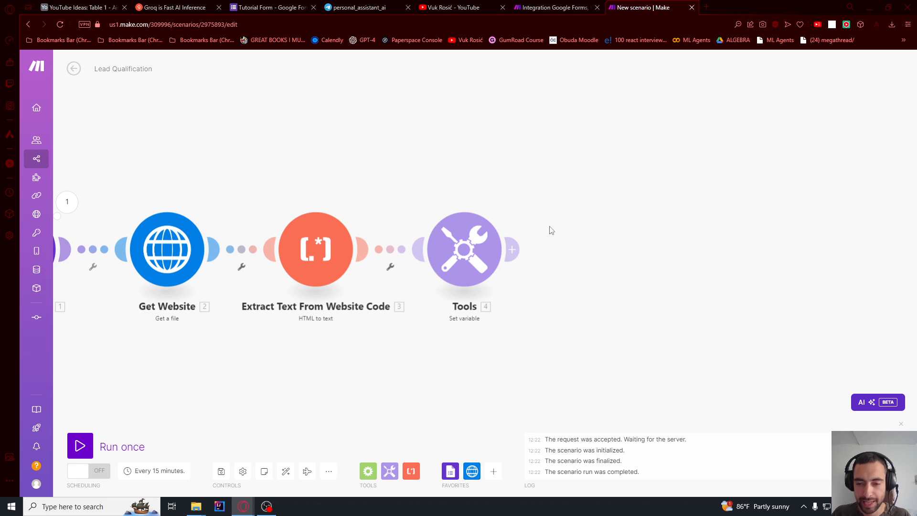
pyautogui.click(516, 249)
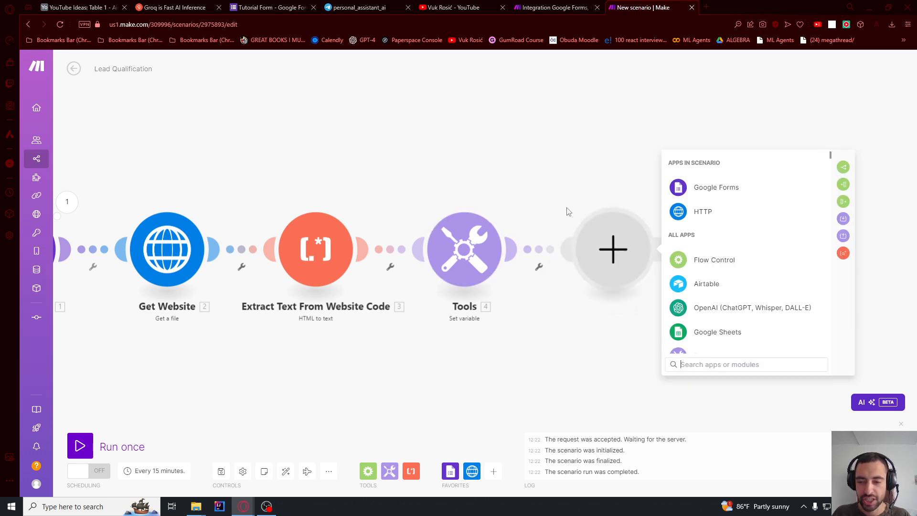
pyautogui.write('groq')
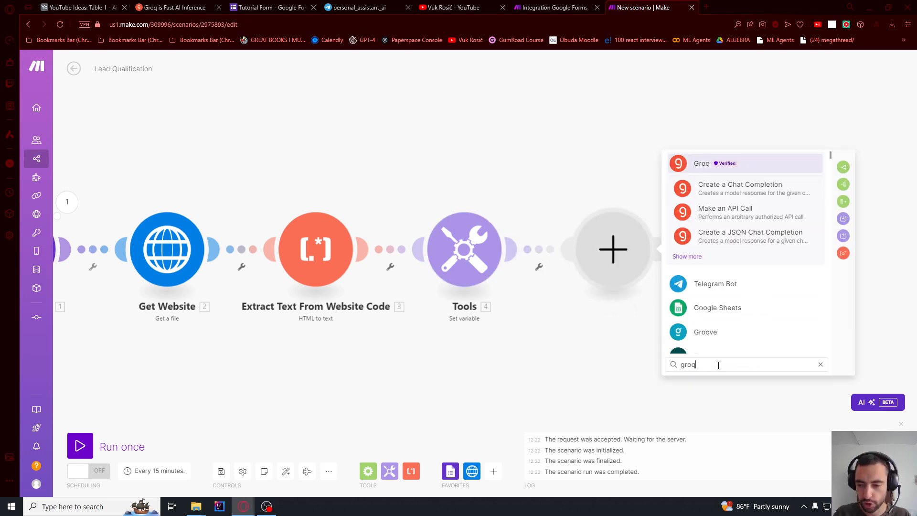
pyautogui.click(702, 164)
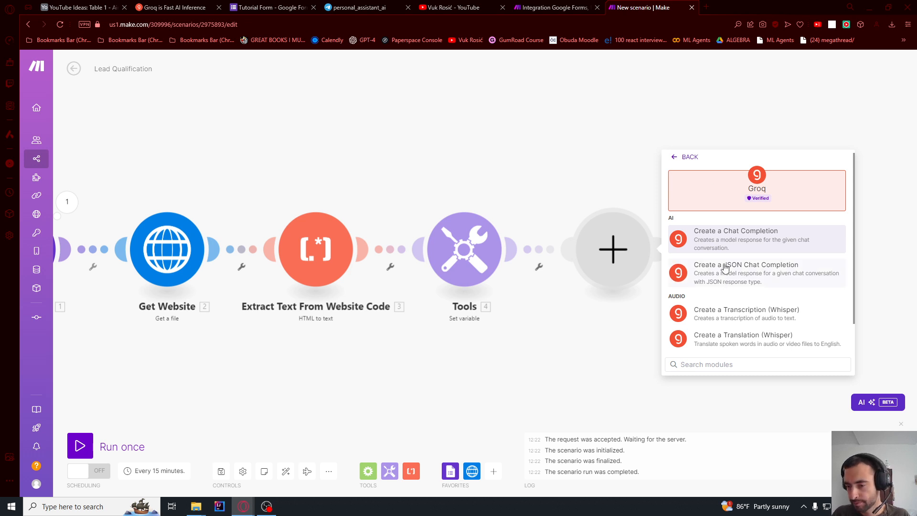
pyautogui.click(715, 241)
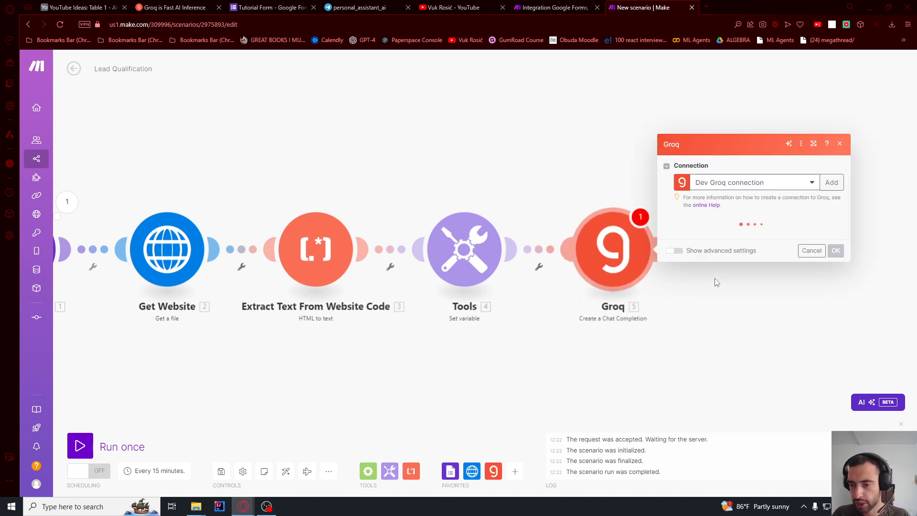
pyautogui.click(832, 183)
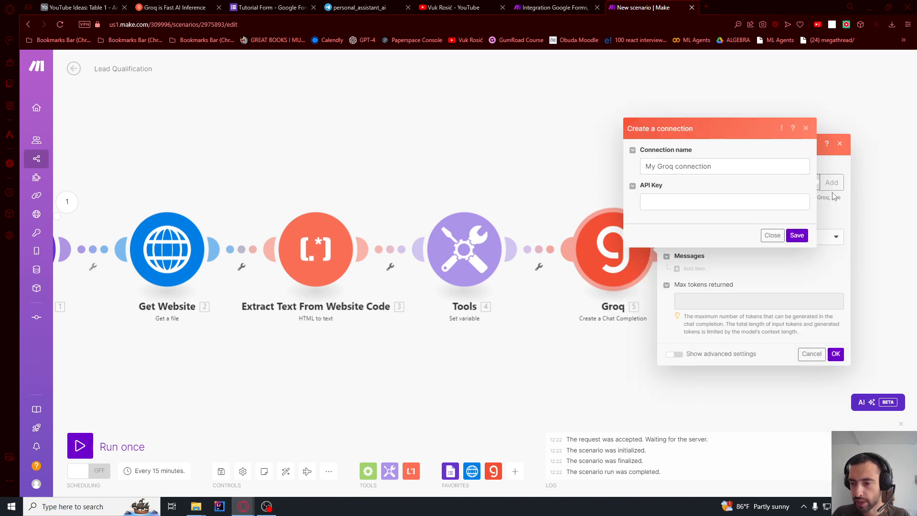
# - Open groq.com in a new browser tab and go to the API keys page of its developer console
pyautogui.click(707, 10)
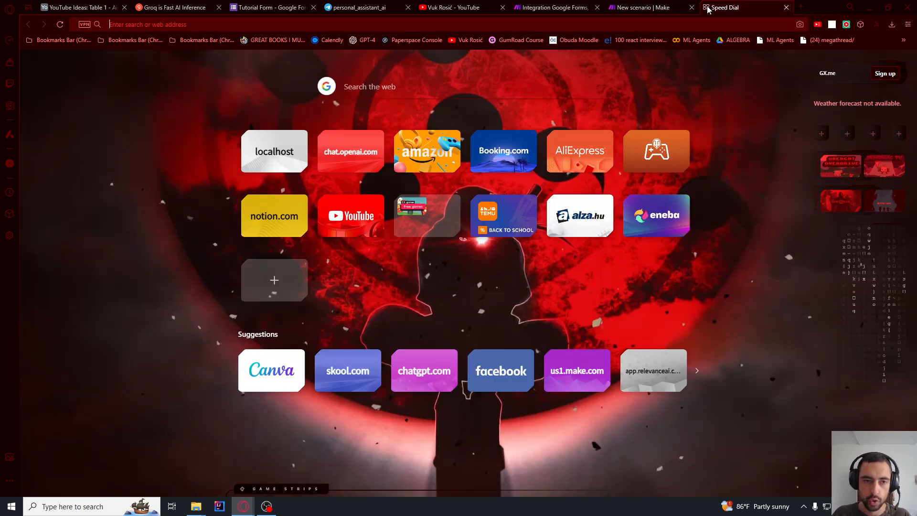
pyautogui.write('groq.com')
pyautogui.press('Return')
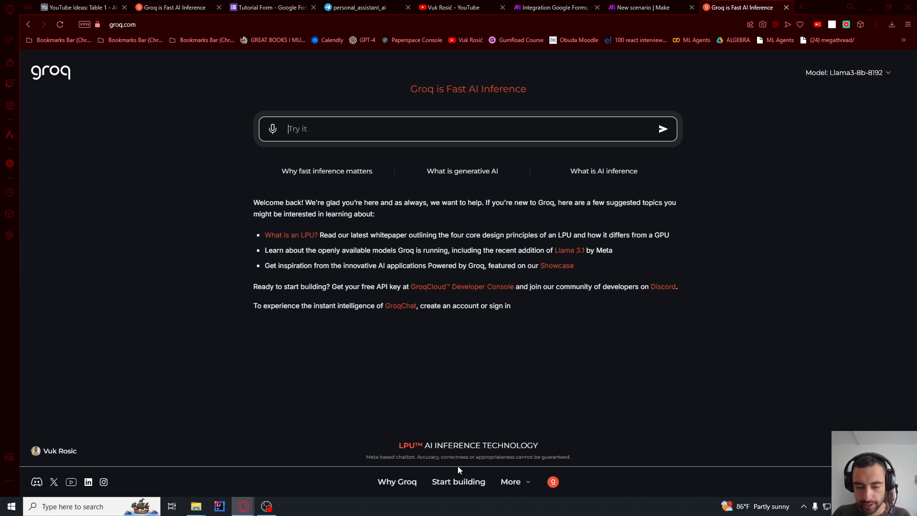
pyautogui.click(459, 481)
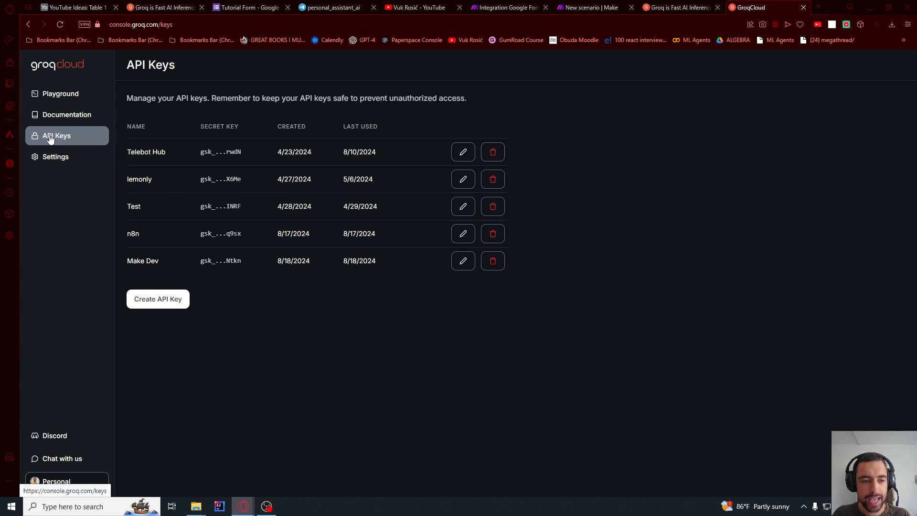
# - Create a Groq API key with the display name Test and copy the key
pyautogui.click(170, 308)
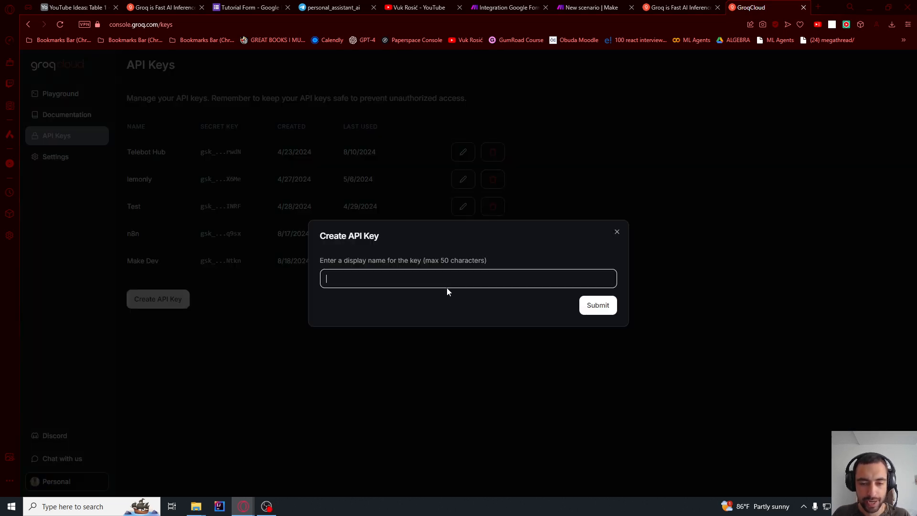
pyautogui.click(448, 282)
pyautogui.write('Test')
pyautogui.click(581, 305)
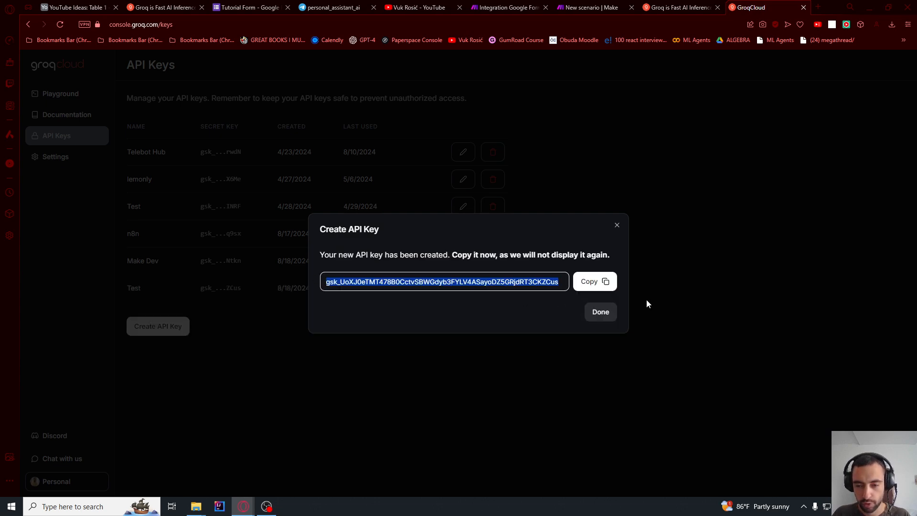
pyautogui.click(606, 283)
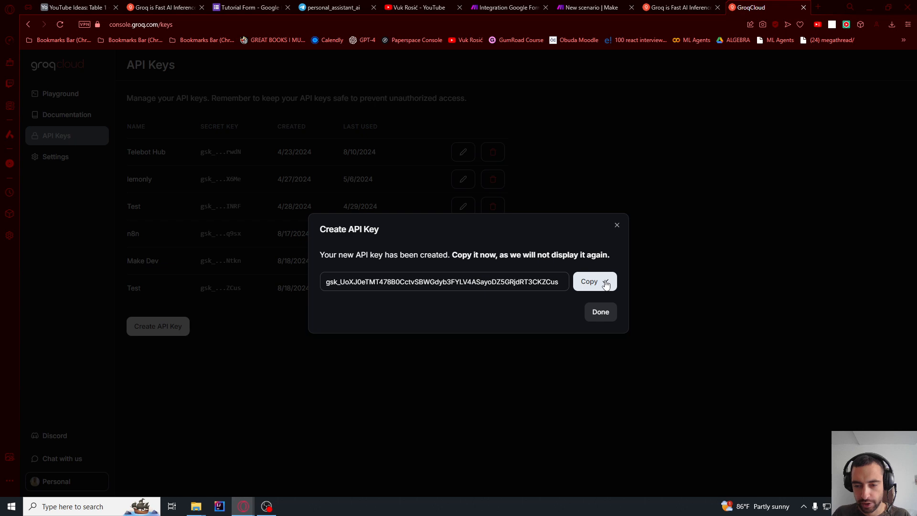
pyautogui.click(600, 314)
# - Switch back to the Make scenario, paste the API key into the new Groq connection and save it as "Tutorial connection"
pyautogui.click(676, 7)
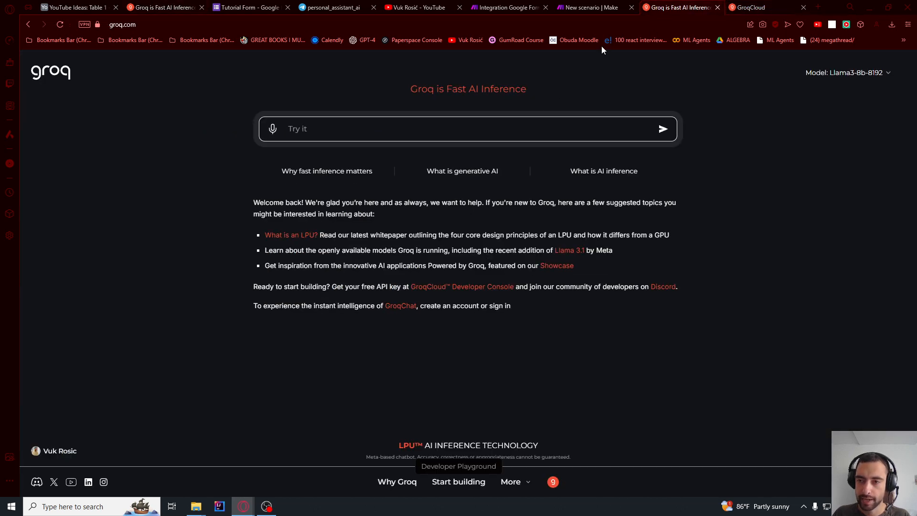
pyautogui.click(588, 6)
pyautogui.click(672, 200)
pyautogui.hotkey('ctrl', 'v')
pyautogui.moveTo(674, 168); pyautogui.dragTo(617, 162)
pyautogui.write('Tutorial')
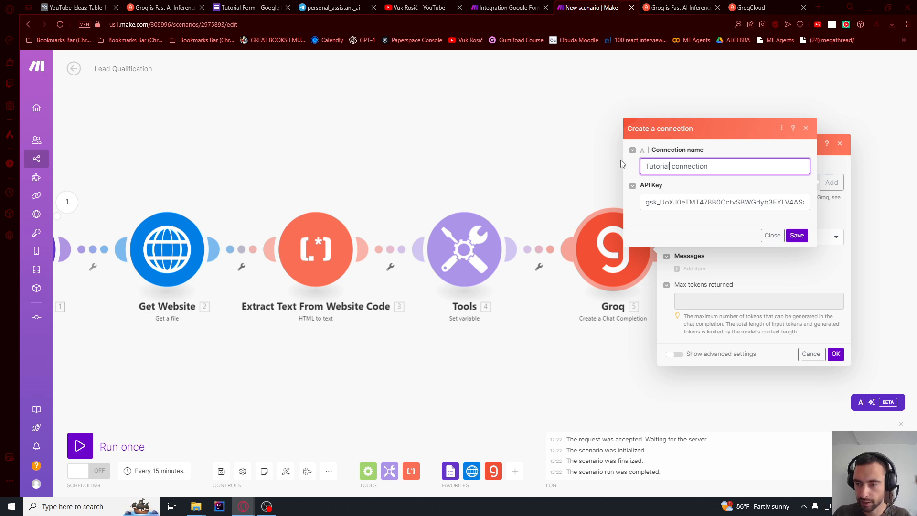
pyautogui.click(804, 235)
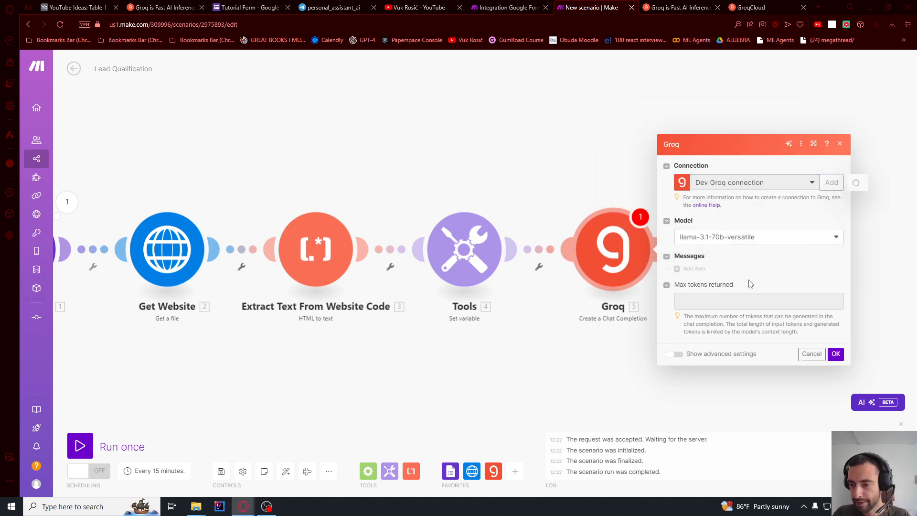
# - Keep the llama-3.1-70b-versatile model, add a message with the System role and paste the website analysis prompt as its content
pyautogui.click(729, 242)
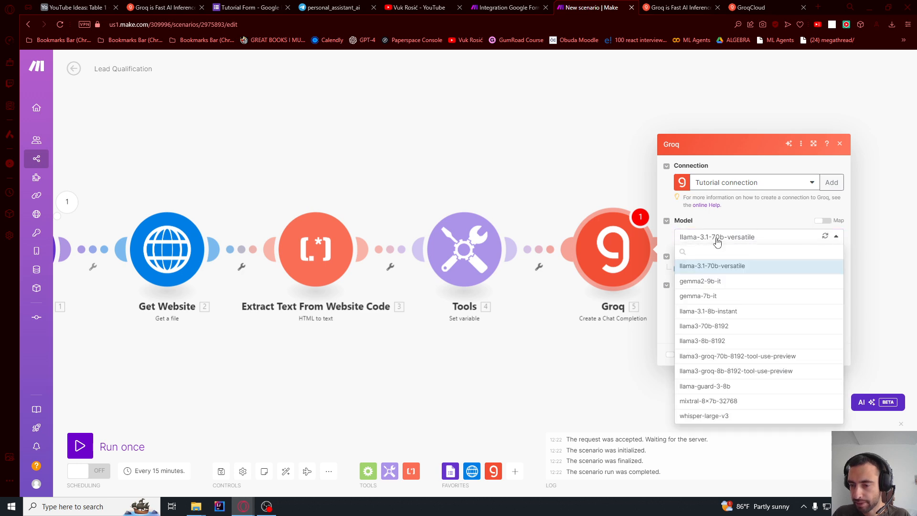
pyautogui.click(706, 241)
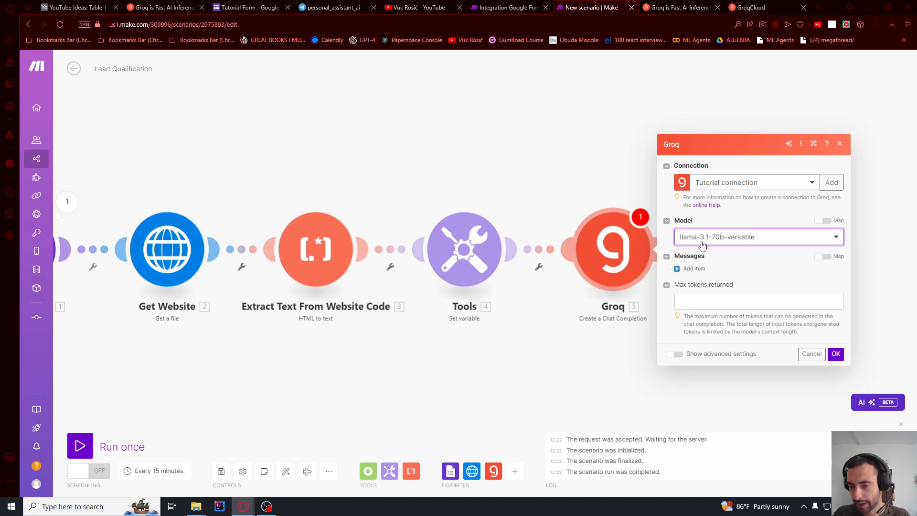
pyautogui.click(691, 269)
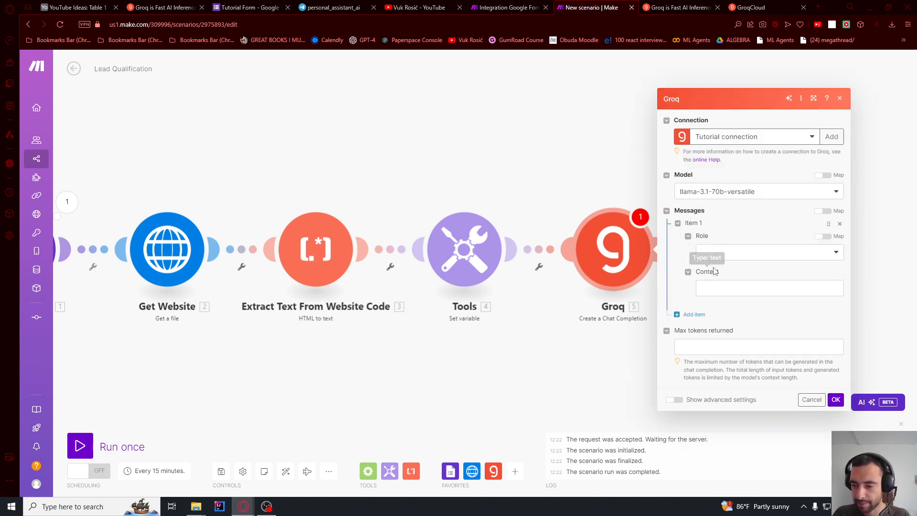
pyautogui.click(715, 253)
pyautogui.click(713, 281)
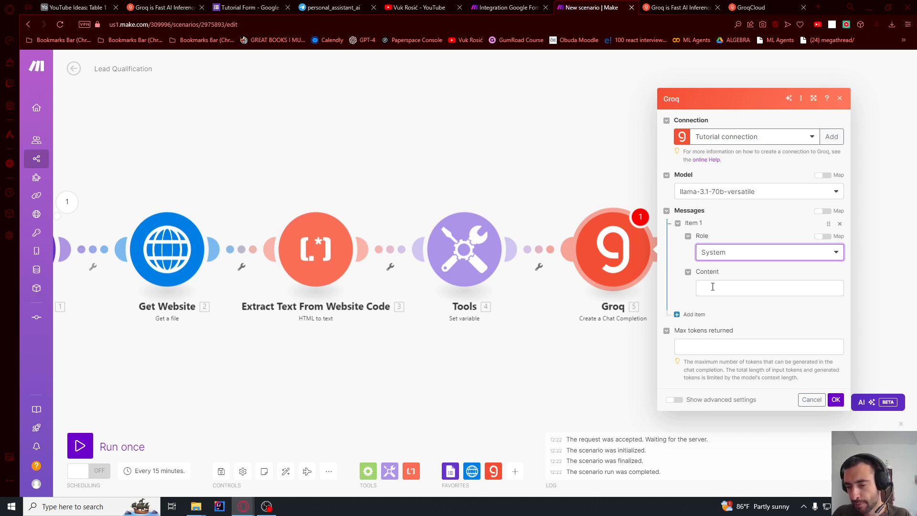
pyautogui.click(713, 287)
pyautogui.hotkey('ctrl', 'v')
pyautogui.scroll(10, 746, 339)
pyautogui.scroll(2, 746, 334)
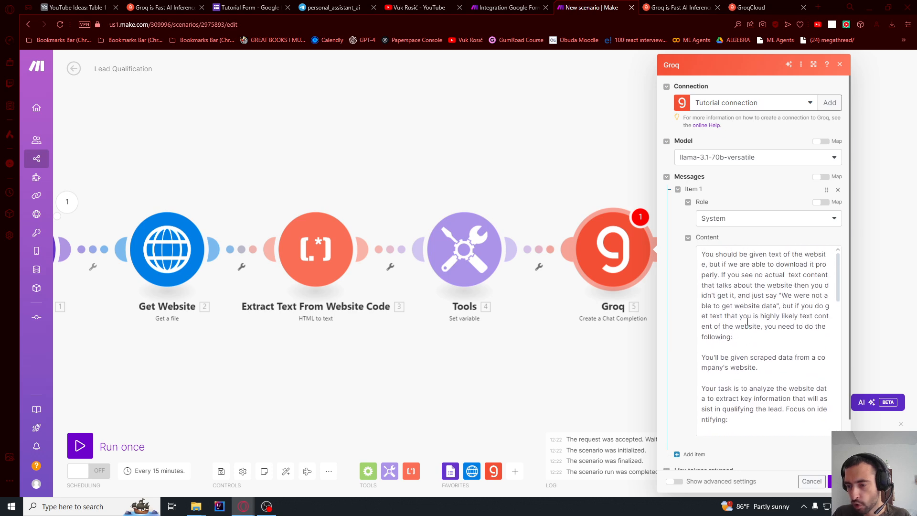
# - Read through the pasted website analysis prompt in the system message down to its end
pyautogui.moveTo(702, 256); pyautogui.dragTo(722, 328)
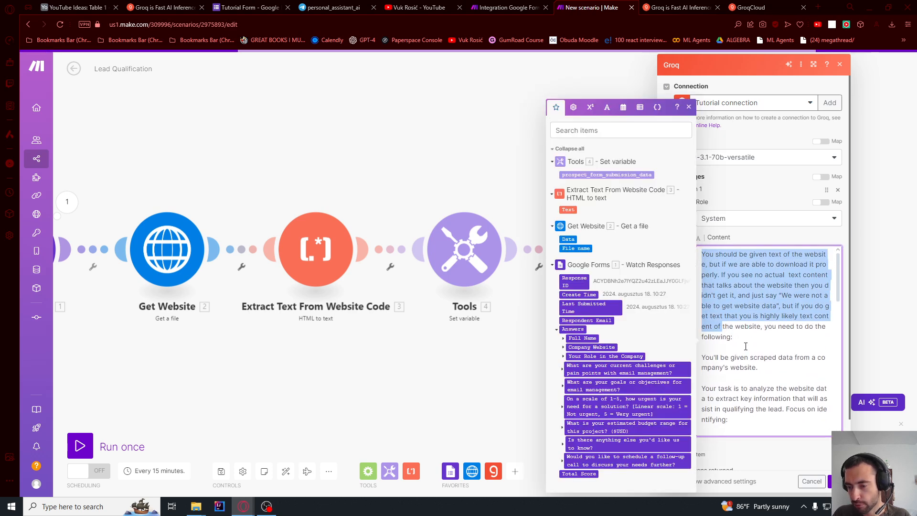
pyautogui.click(749, 345)
pyautogui.scroll(-1, 750, 344)
pyautogui.scroll(-10, 750, 344)
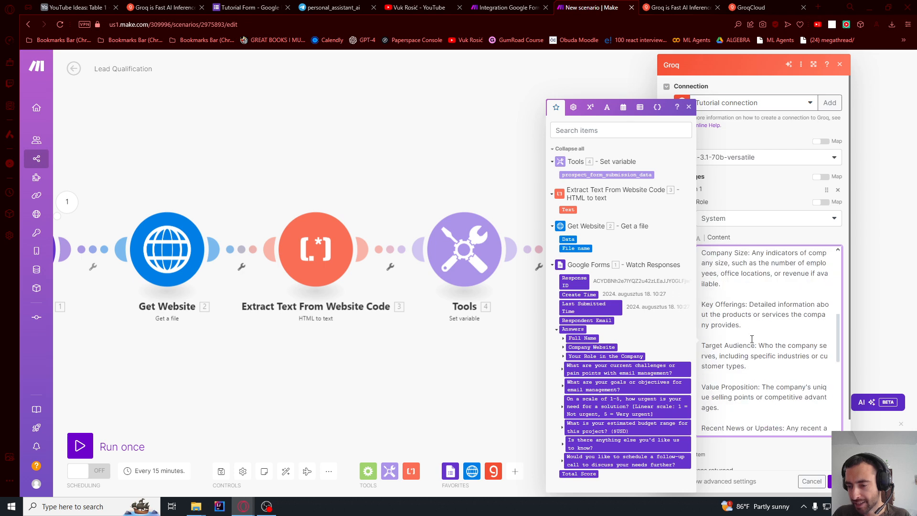
pyautogui.click(761, 240)
pyautogui.scroll(-2, 746, 396)
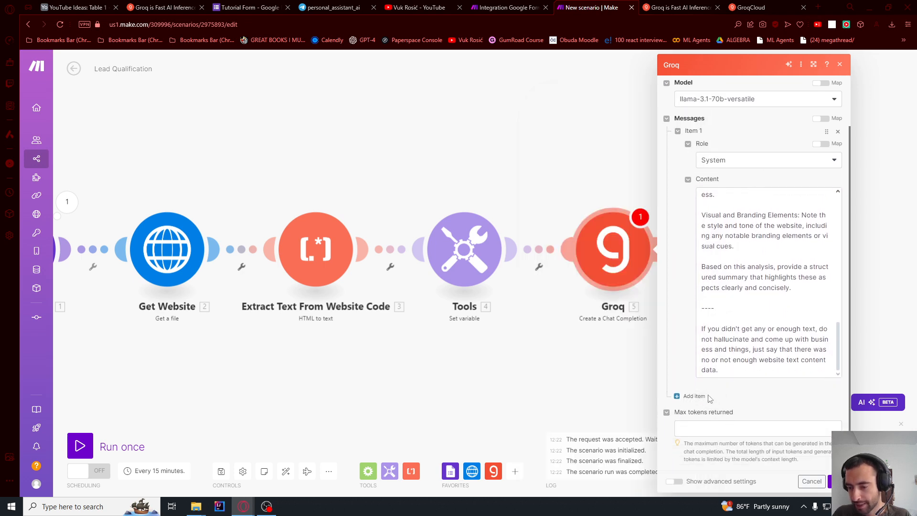
# - Add a second message to the Groq chat completion and give it the User role
pyautogui.scroll(-1, 743, 387)
pyautogui.click(731, 377)
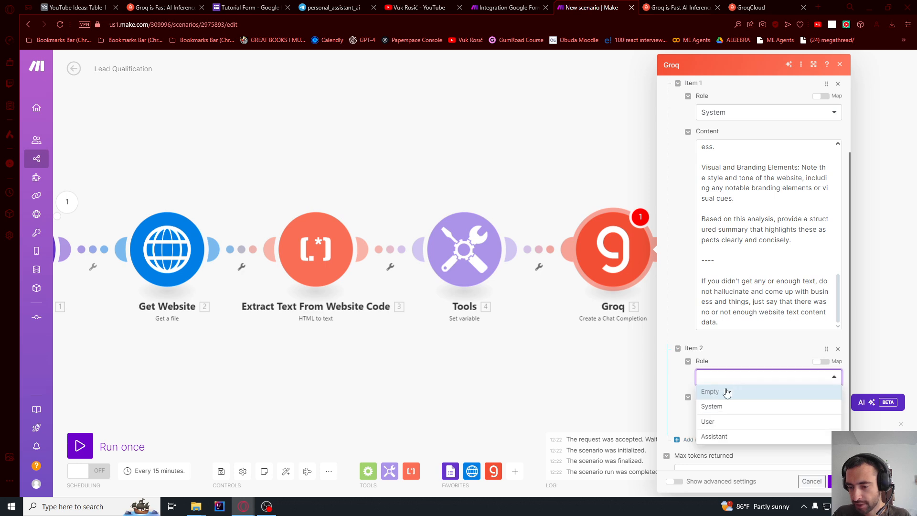
pyautogui.click(712, 422)
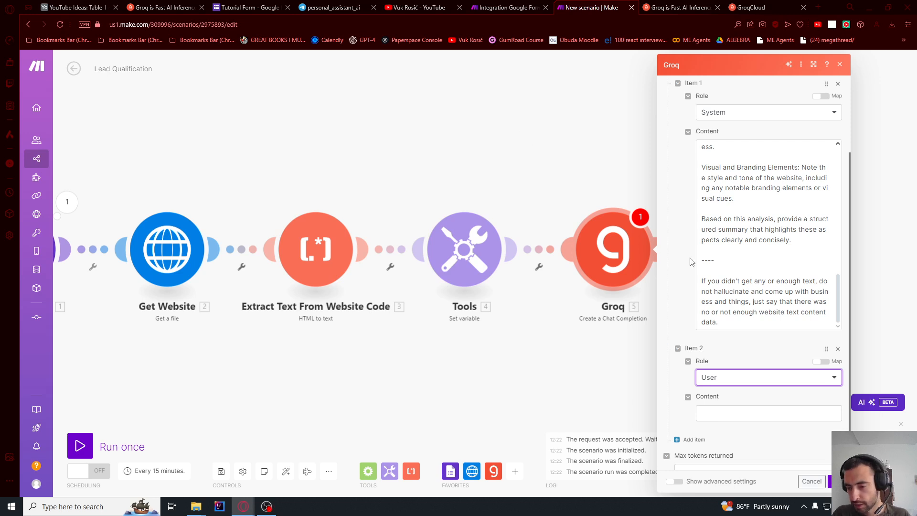
# - Fill the user message with "Website text:" followed by the HTML-to-text module's Text output on a new line, and save the Groq module
pyautogui.click(721, 412)
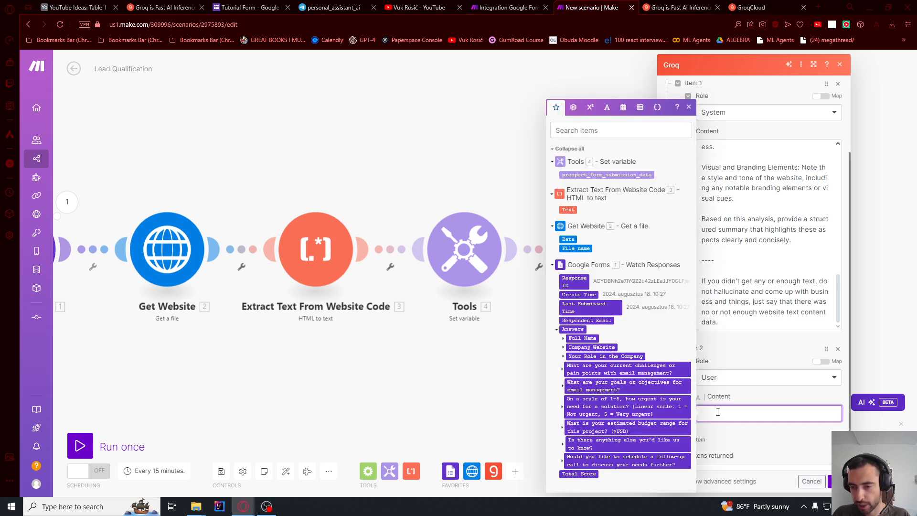
pyautogui.click(568, 209)
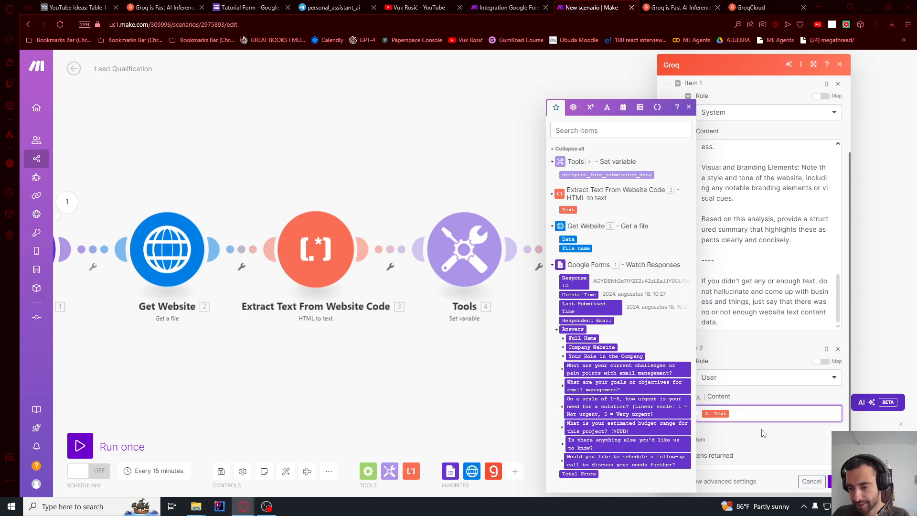
pyautogui.hotkey('ctrl', 'a')
pyautogui.press('Left')
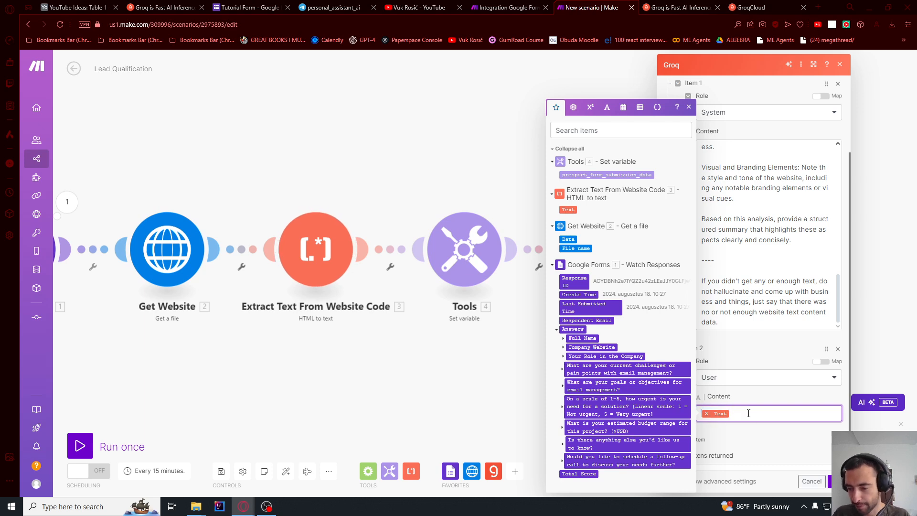
pyautogui.press('BackSpace')
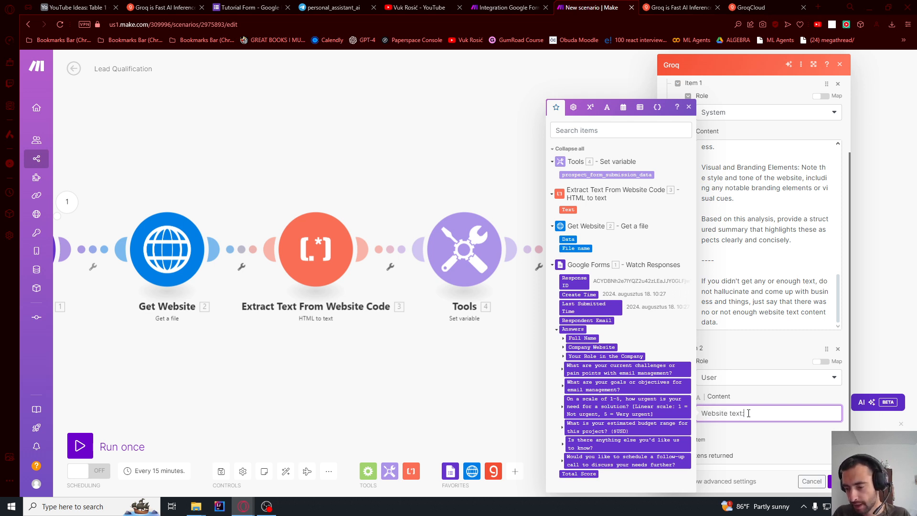
pyautogui.write('Website text:')
pyautogui.press('Return')
pyautogui.click(568, 210)
pyautogui.click(801, 454)
pyautogui.scroll(-1, 800, 454)
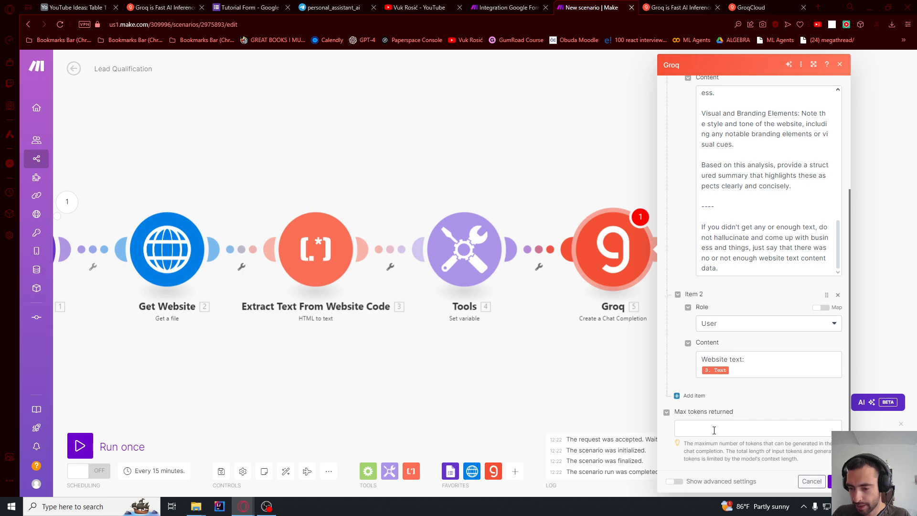
pyautogui.click(825, 477)
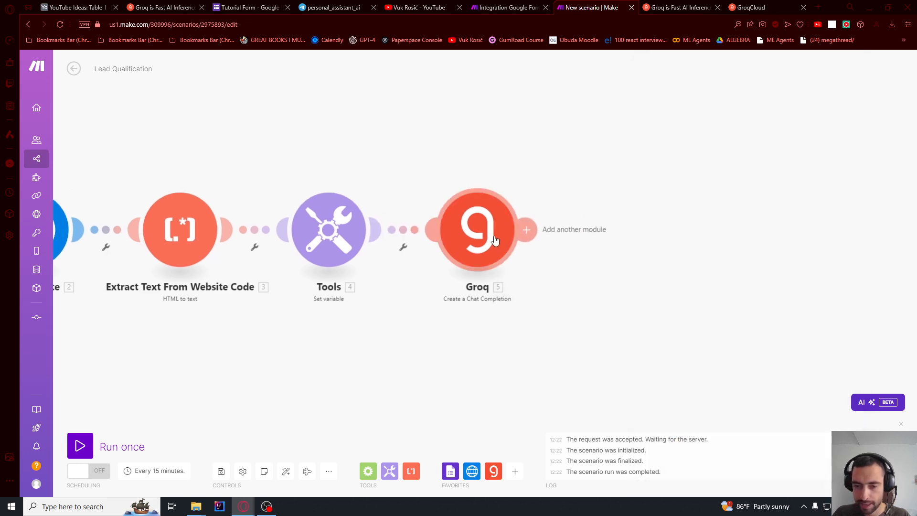
# - Rename the Groq module as "Website Analyzer"
pyautogui.rightClick(494, 238)
pyautogui.click(521, 284)
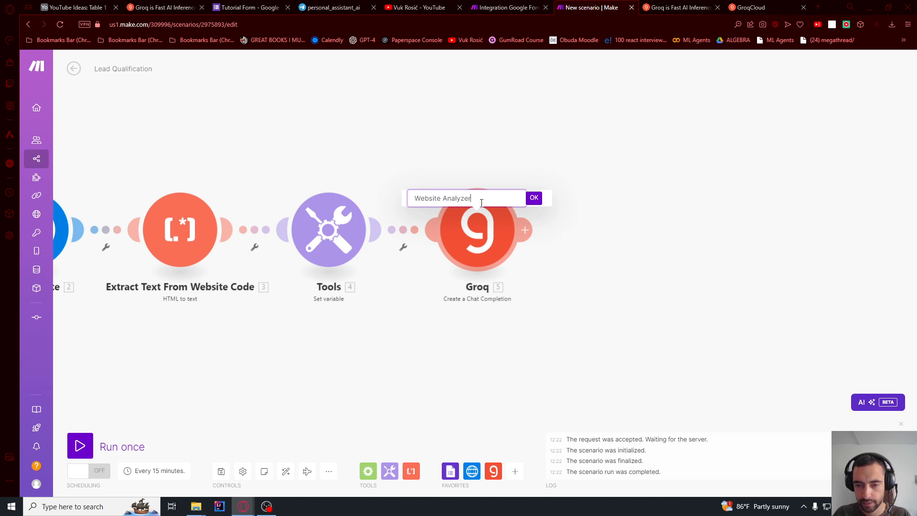
pyautogui.click(534, 198)
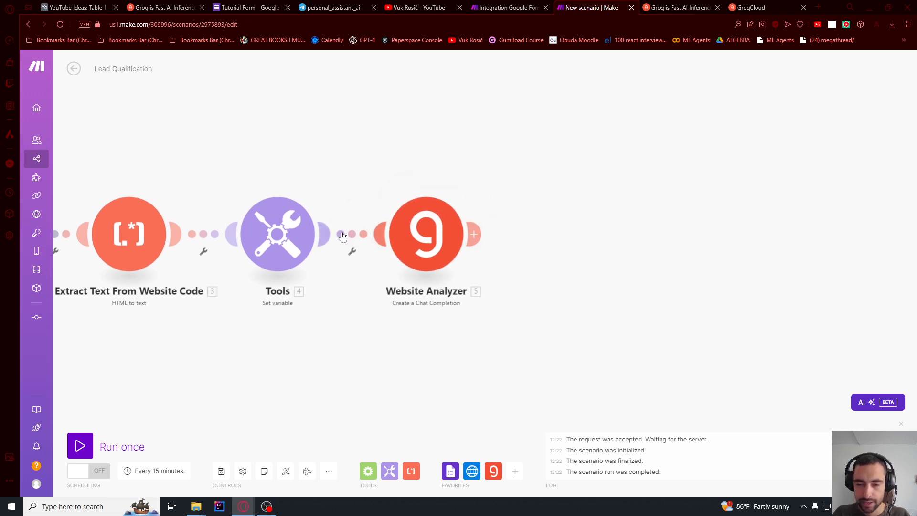
# - Add an OpenAI "Create a Completion (Prompt)" module after the Website Analyzer
pyautogui.click(433, 224)
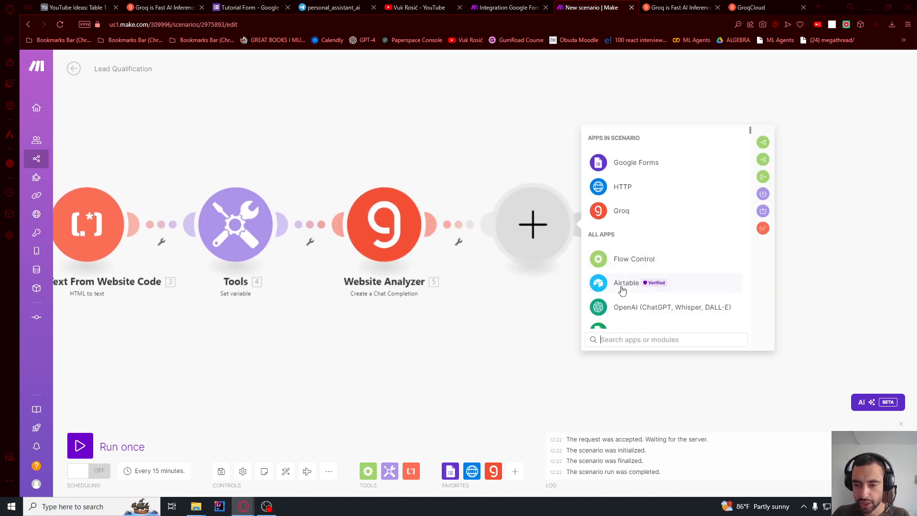
pyautogui.click(628, 313)
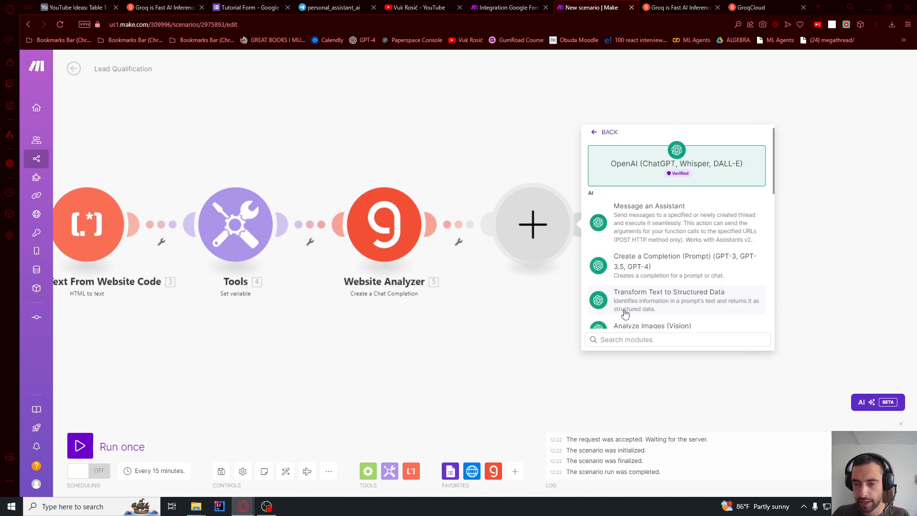
pyautogui.click(705, 266)
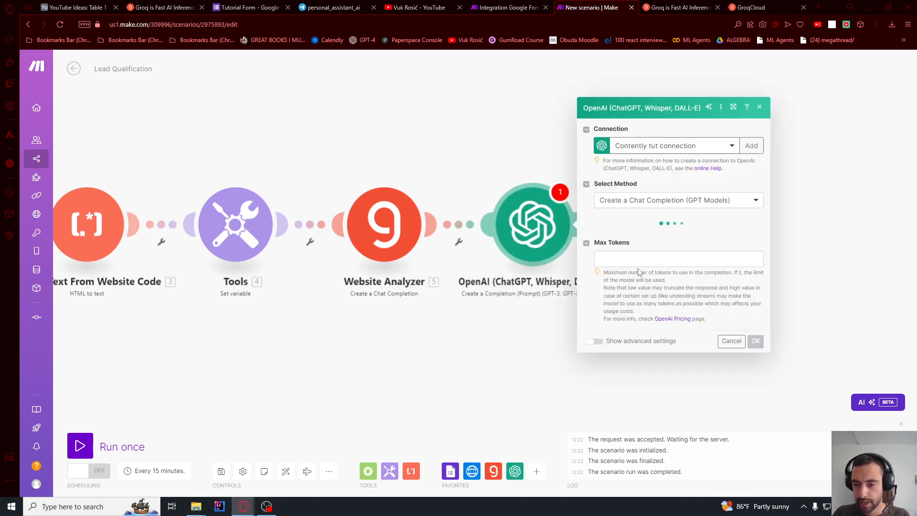
# - Start a new OpenAI connection, then create a secret key named Tutorial on OpenAI's API keys page and copy it
pyautogui.click(751, 152)
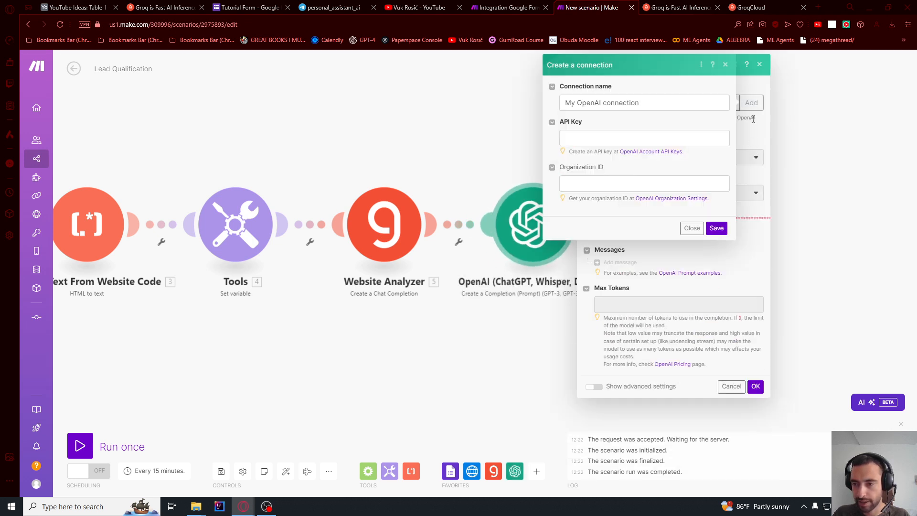
pyautogui.click(650, 152)
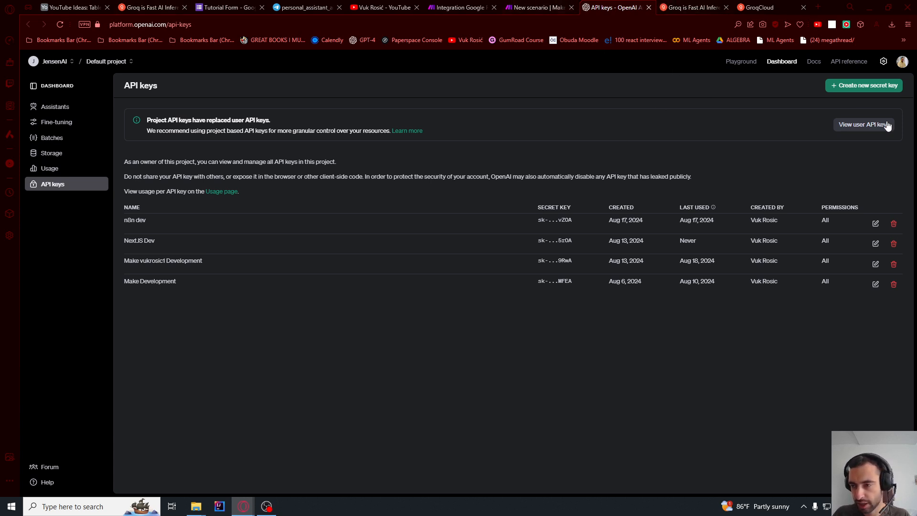
pyautogui.click(861, 91)
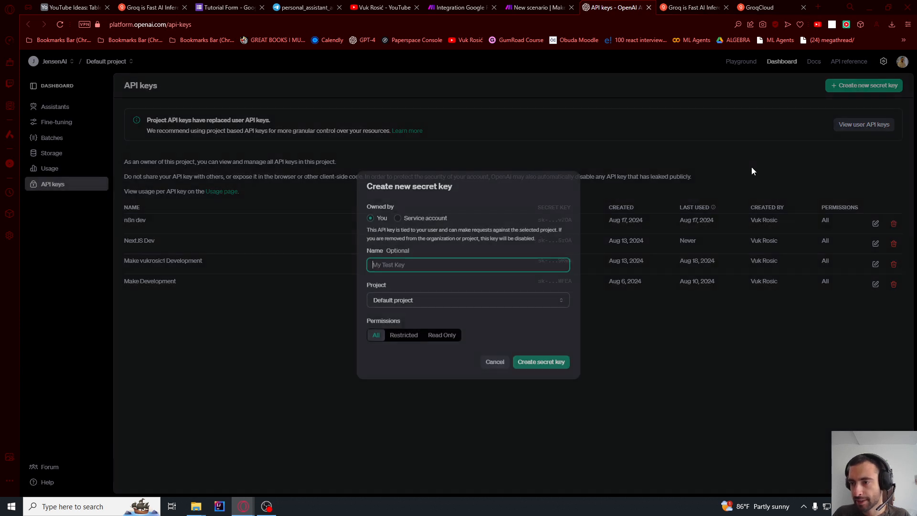
pyautogui.write('Tutorial')
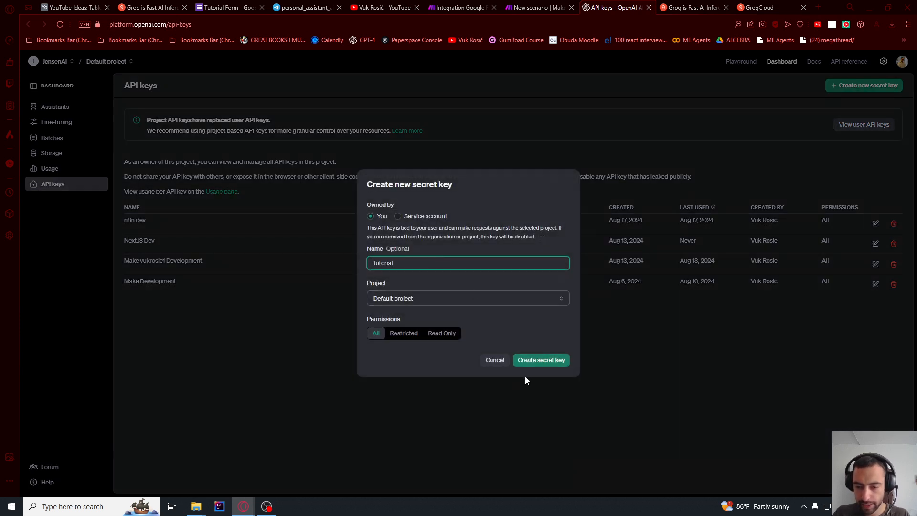
pyautogui.click(541, 361)
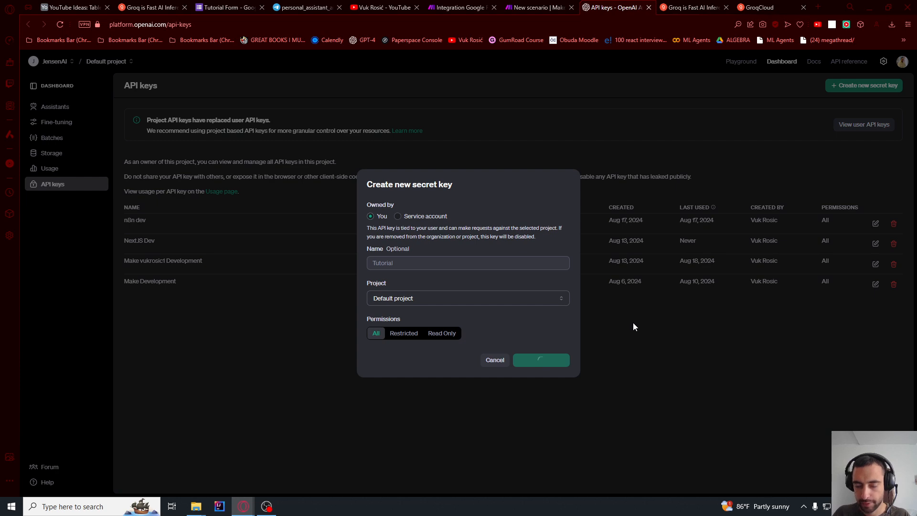
pyautogui.click(555, 272)
pyautogui.click(558, 275)
# - Switch back to the Make scenario, paste the API key into the new OpenAI connection and save it as "tutorial connection"
pyautogui.click(547, 7)
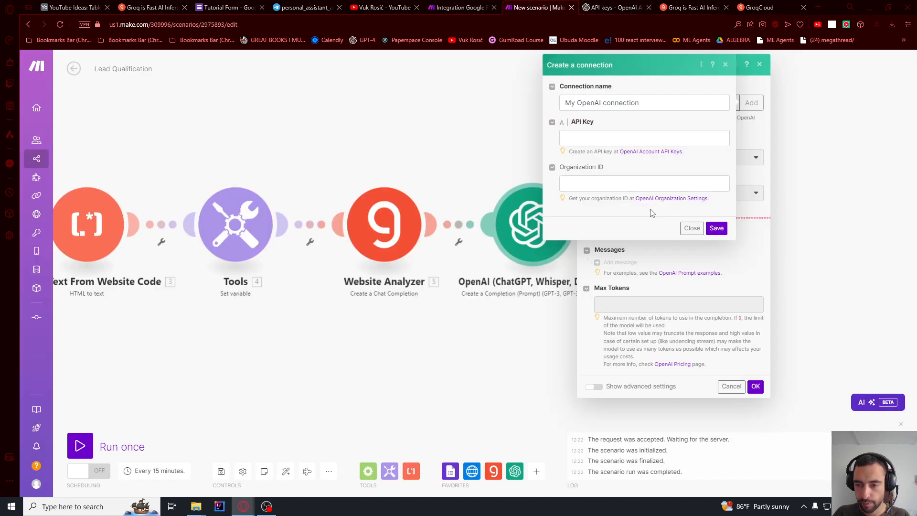
pyautogui.click(596, 138)
pyautogui.hotkey('ctrl', 'v')
pyautogui.doubleClick(592, 102)
pyautogui.moveTo(591, 102); pyautogui.dragTo(512, 102)
pyautogui.write('tutorial')
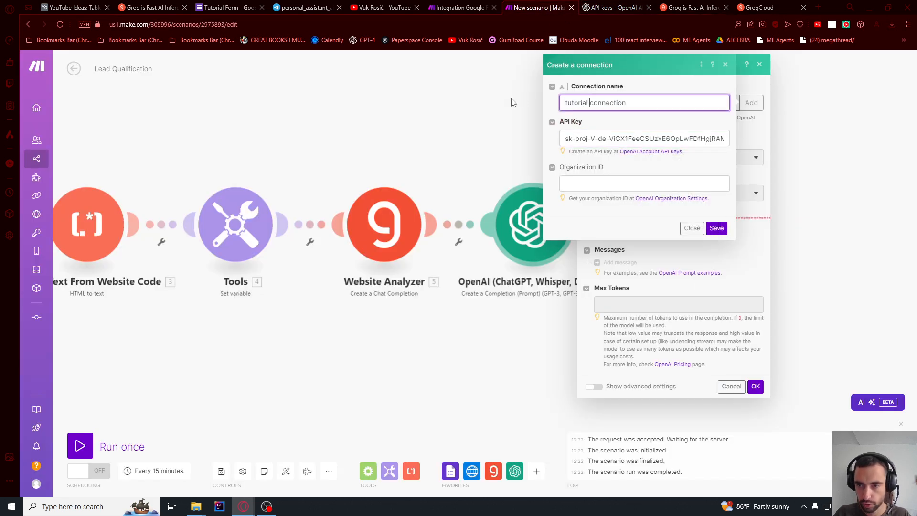
pyautogui.click(714, 228)
# - Choose the gpt-4o-mini (system) model and add a first message with the System role
pyautogui.click(672, 193)
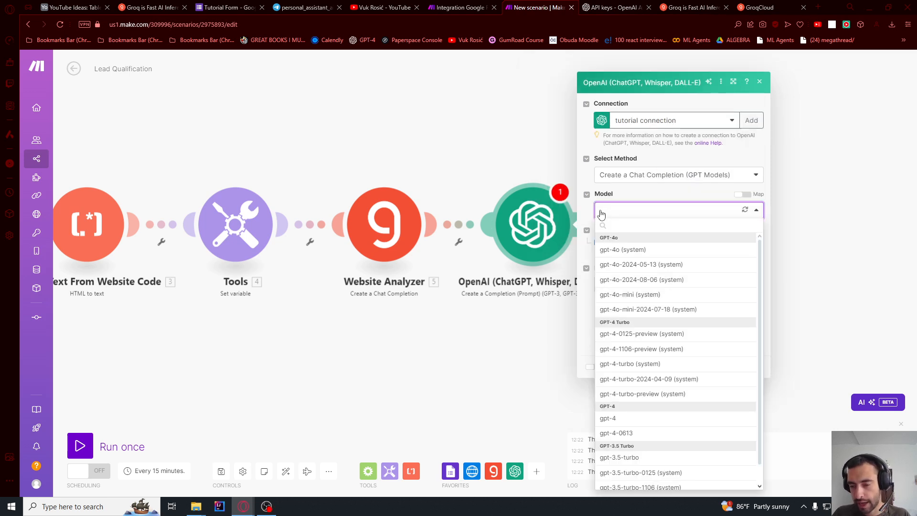
pyautogui.click(634, 294)
pyautogui.click(620, 242)
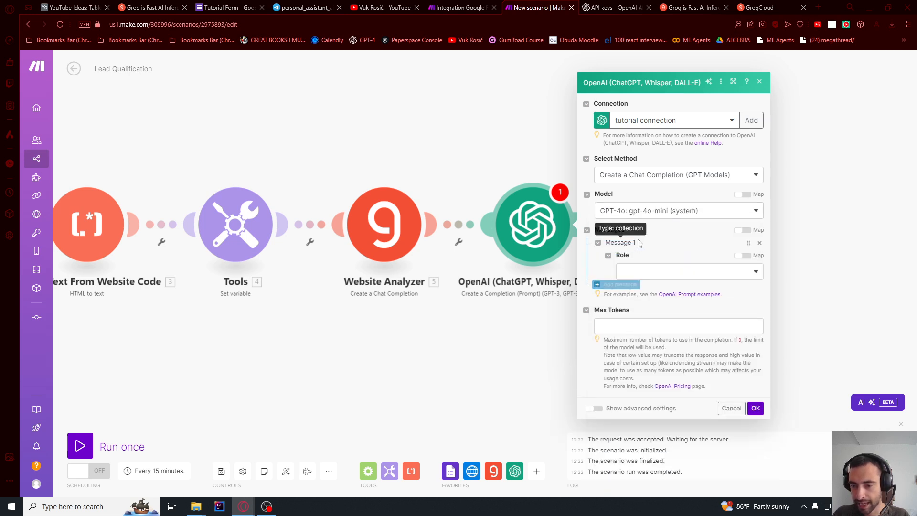
pyautogui.click(639, 255)
pyautogui.click(638, 270)
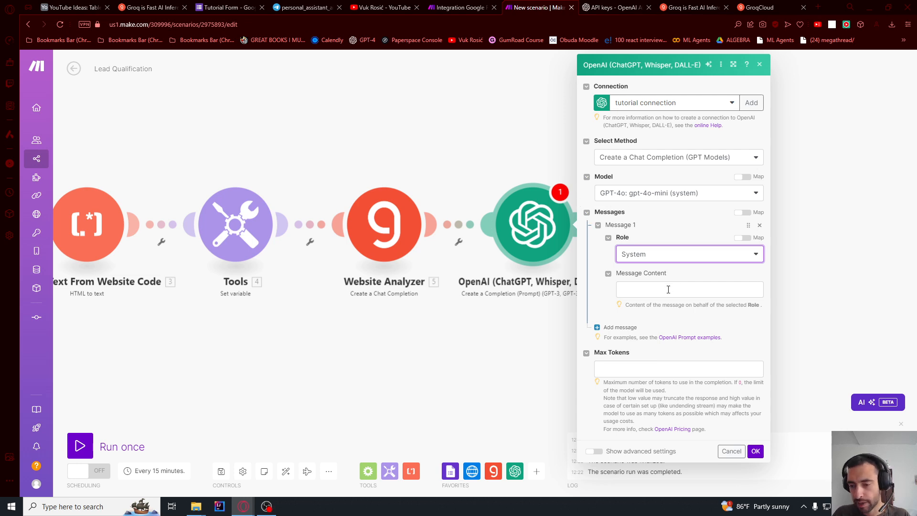
# - Paste the lead qualification prompt as the system message's content and read it through to the end
pyautogui.click(674, 289)
pyautogui.hotkey('ctrl', 'v')
pyautogui.scroll(1, 672, 328)
pyautogui.scroll(10, 672, 329)
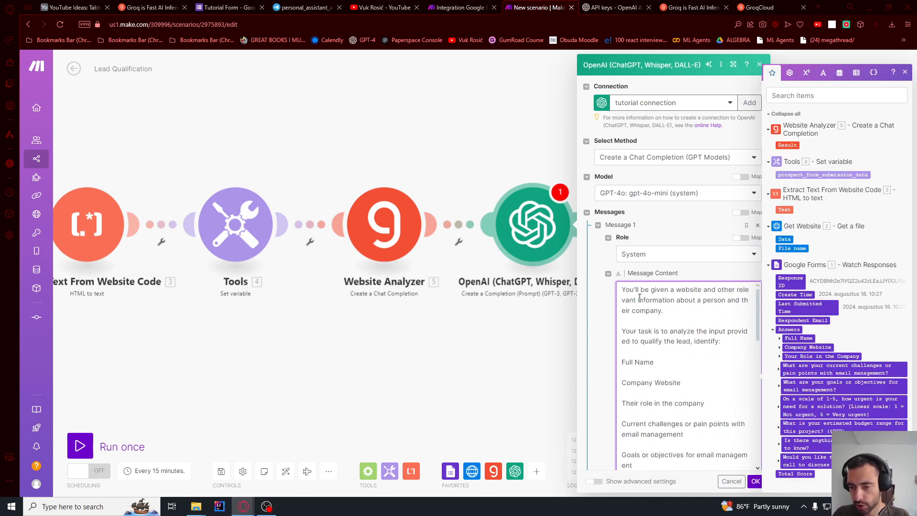
pyautogui.moveTo(623, 291); pyautogui.dragTo(669, 379)
pyautogui.click(673, 383)
pyautogui.scroll(-8, 690, 363)
pyautogui.scroll(-6, 688, 360)
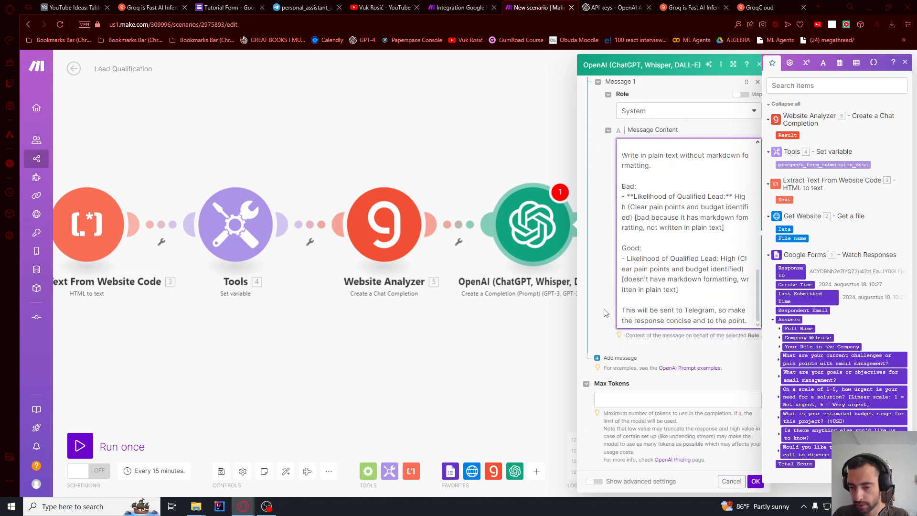
pyautogui.click(605, 316)
# - Add a second message with the User role and paste the website info and user form submission data template as its content
pyautogui.click(619, 358)
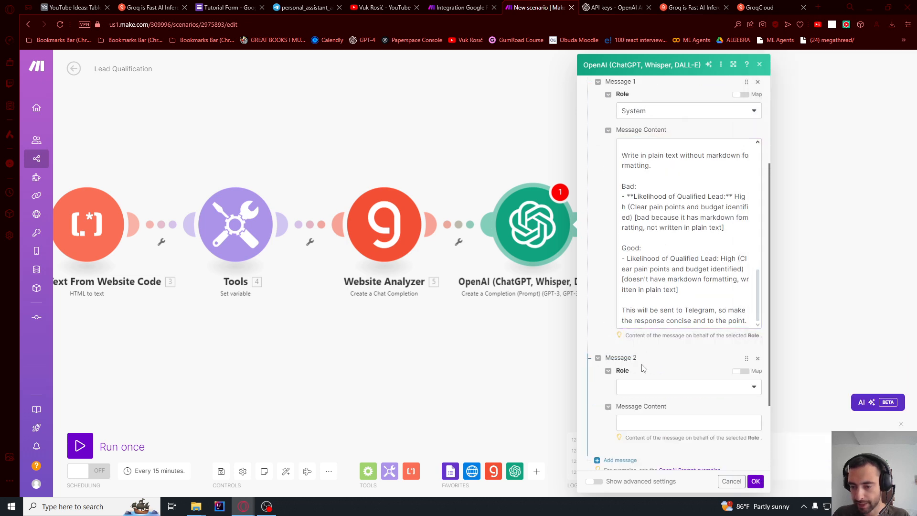
pyautogui.click(635, 387)
pyautogui.click(637, 401)
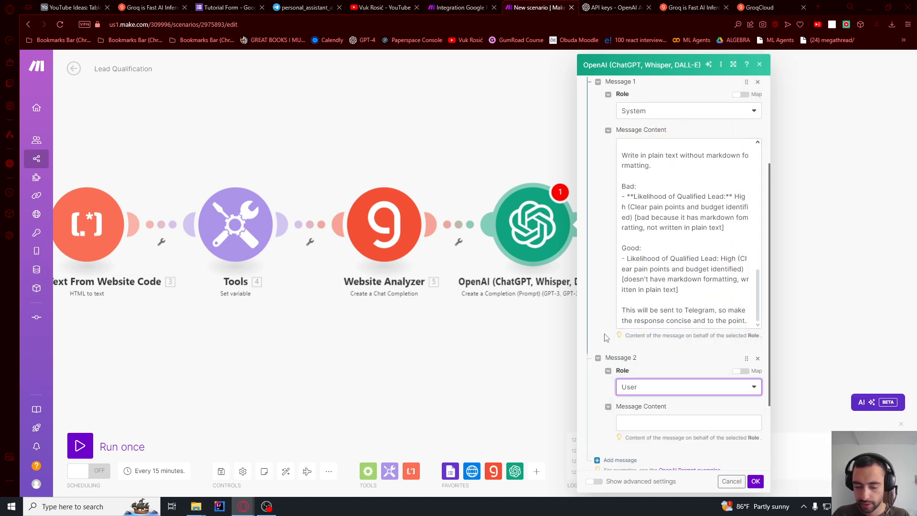
pyautogui.scroll(-2, 640, 334)
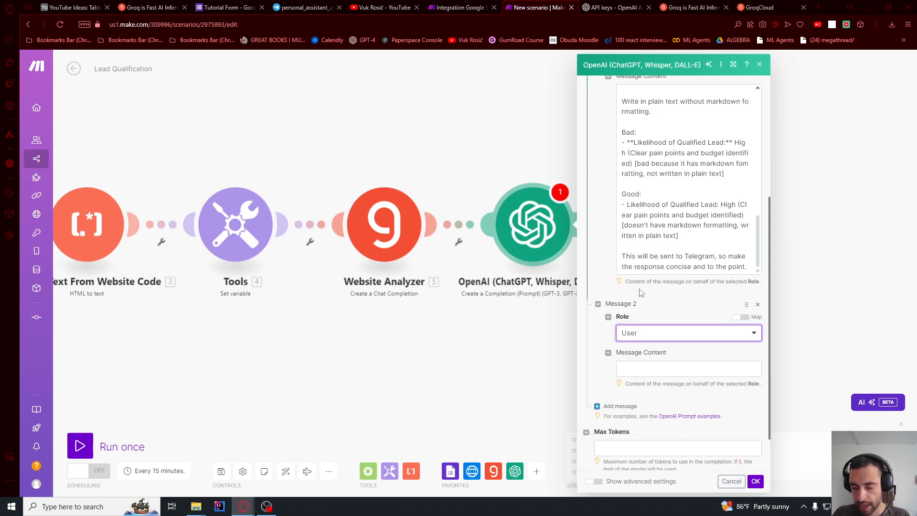
pyautogui.click(641, 328)
pyautogui.hotkey('ctrl', 'v')
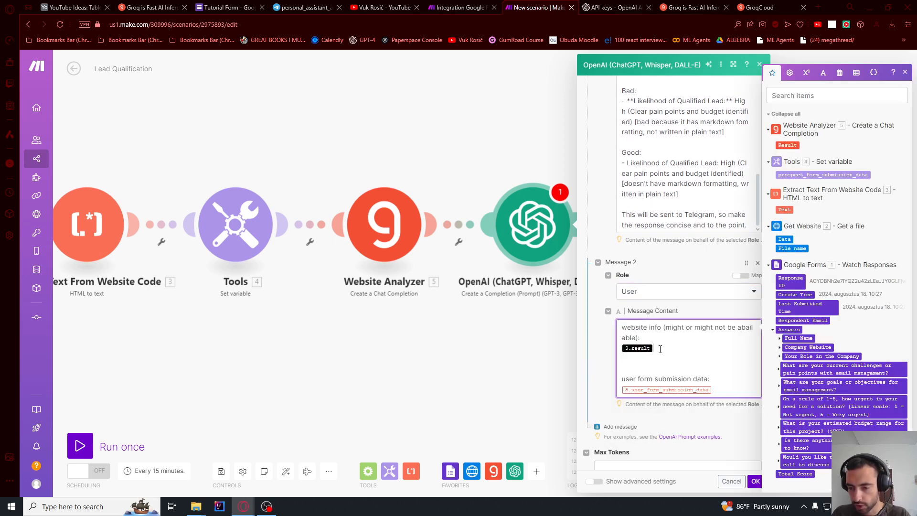
# - Replace the template's outdated result reference with the Website Analyzer's Result and correct the misspelled word to "available"
pyautogui.press('BackSpace')
pyautogui.moveTo(635, 327); pyautogui.dragTo(734, 328)
pyautogui.click(709, 337)
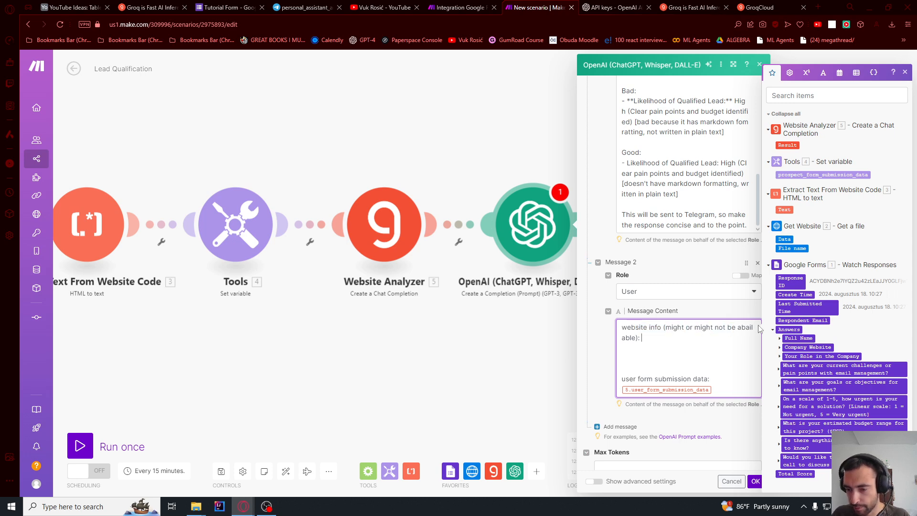
pyautogui.write('v')
pyautogui.click(724, 339)
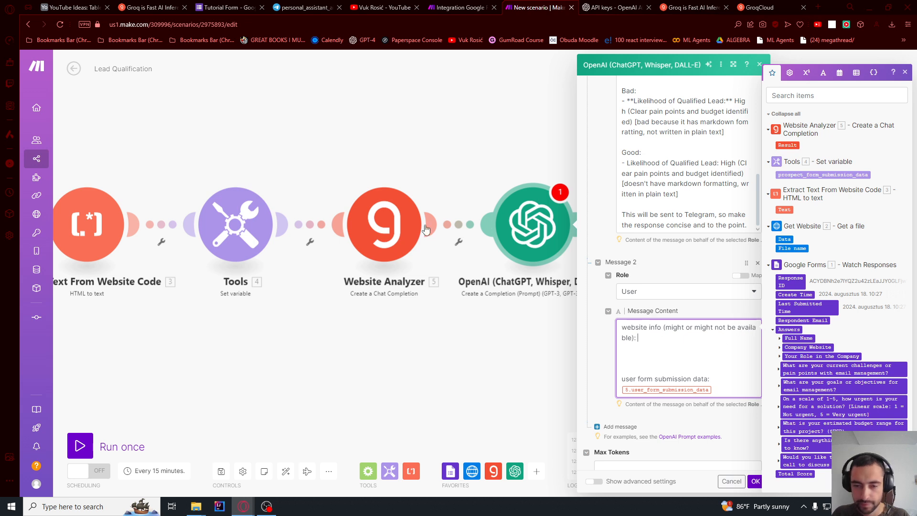
pyautogui.click(787, 146)
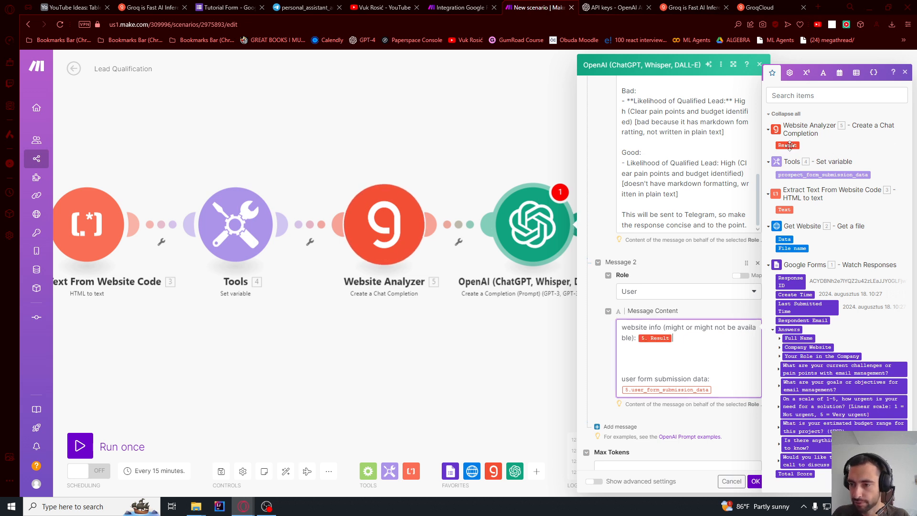
# - Replace the outdated form data reference with the Tools variable prospect_form_submission_data and change its label to "prospect form submission data"
pyautogui.moveTo(634, 377); pyautogui.dragTo(675, 379)
pyautogui.click(707, 382)
pyautogui.press('BackSpace')
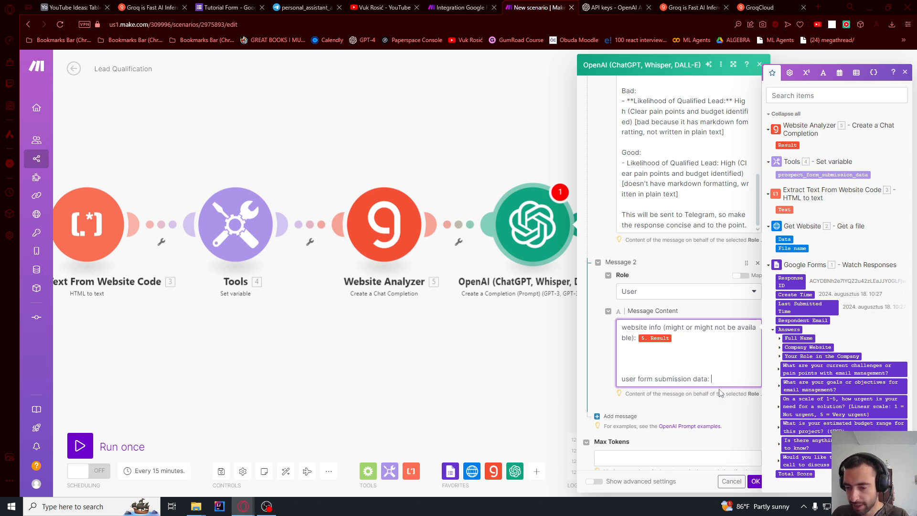
pyautogui.click(804, 175)
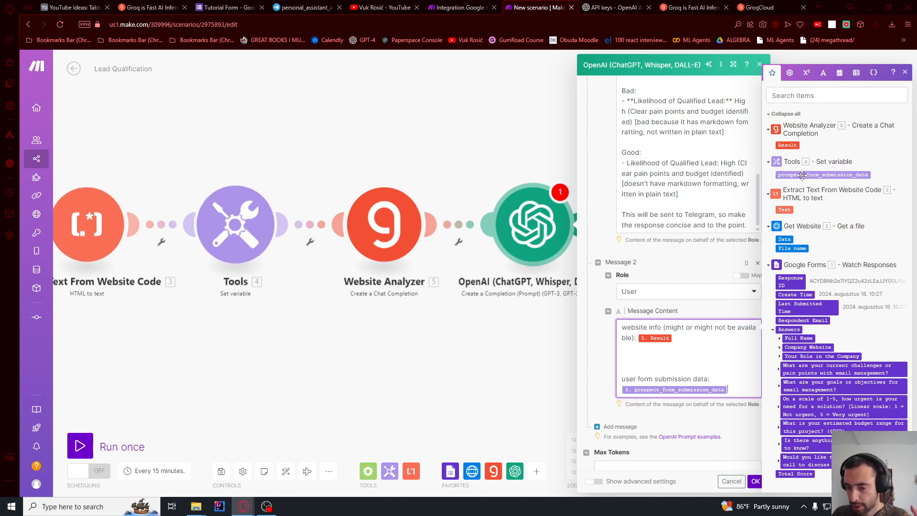
pyautogui.doubleClick(632, 380)
pyautogui.write('prospect')
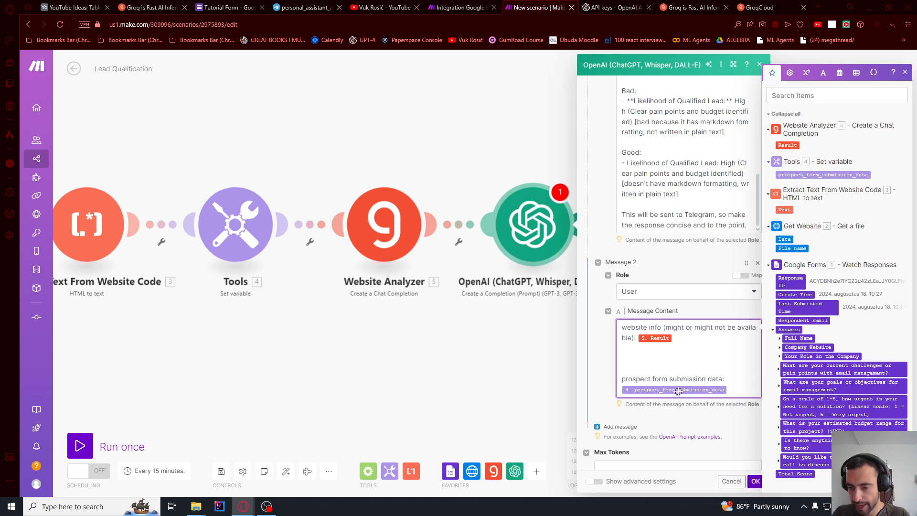
# - Set the OpenAI module's Max Tokens to 300 and save the module's settings
pyautogui.click(756, 481)
pyautogui.scroll(-2, 643, 415)
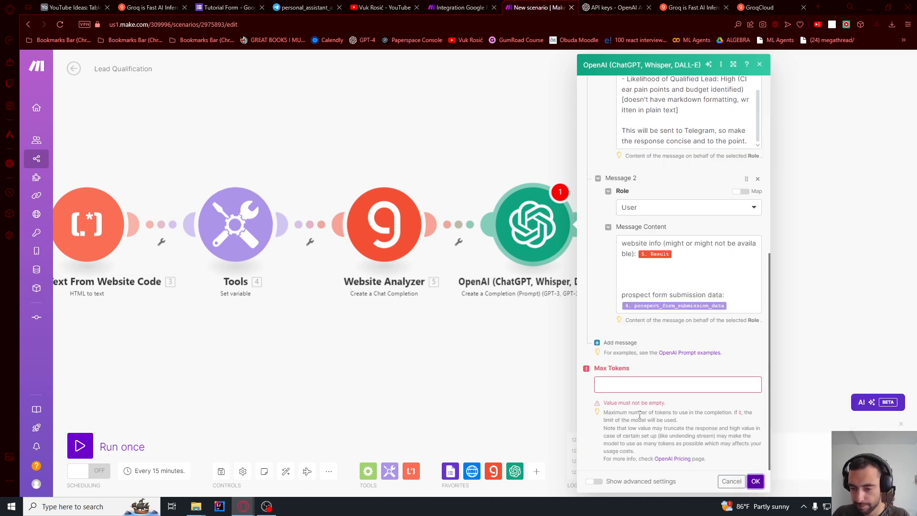
pyautogui.click(627, 387)
pyautogui.write('300')
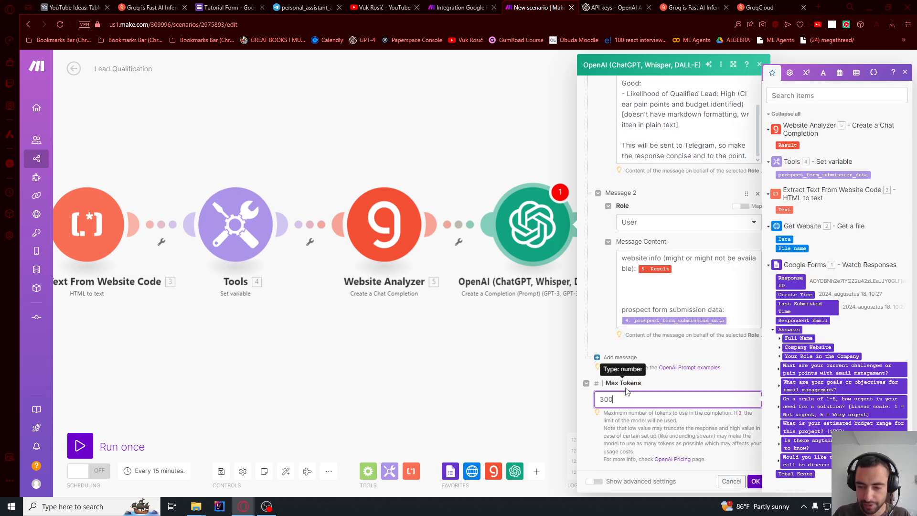
pyautogui.moveTo(662, 430); pyautogui.dragTo(640, 421)
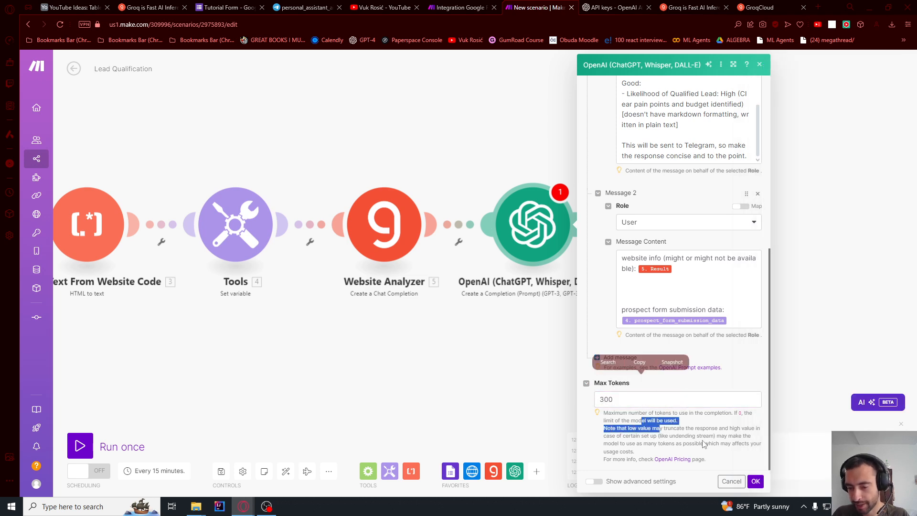
pyautogui.click(755, 481)
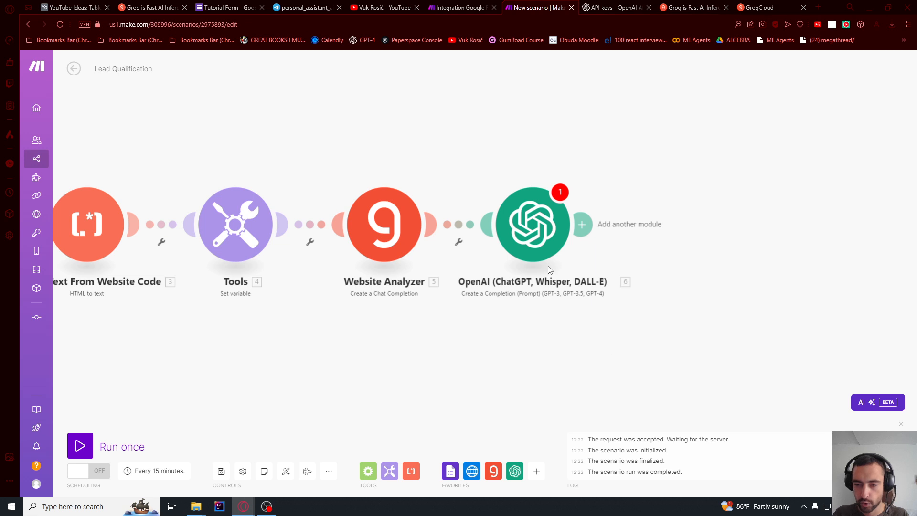
pyautogui.click(529, 236)
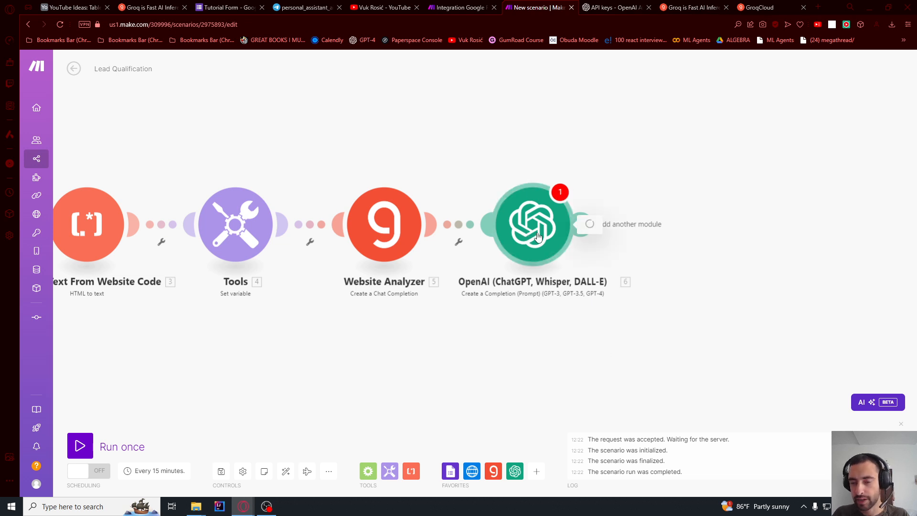
pyautogui.click(756, 481)
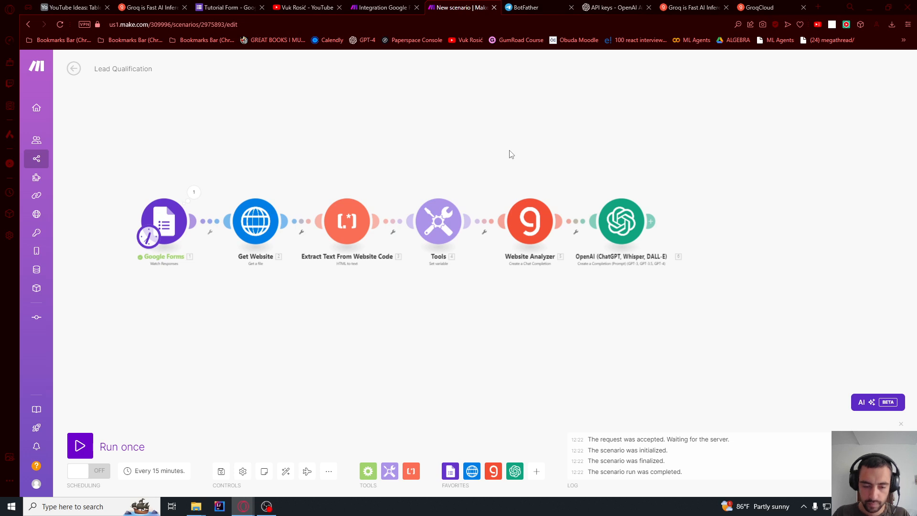
# - Add a Telegram Bot module with the Send a Text Message or a Reply action after the OpenAI module
pyautogui.moveTo(607, 159); pyautogui.dragTo(504, 142)
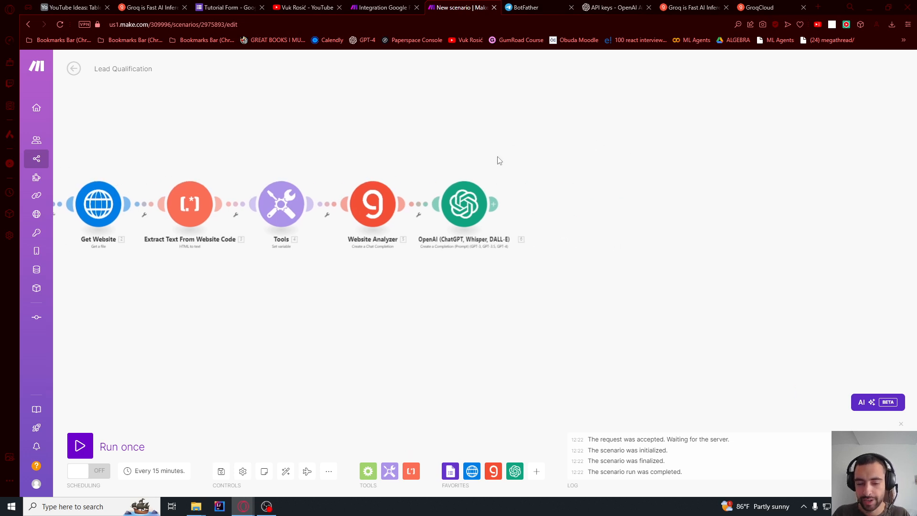
pyautogui.scroll(4, 489, 199)
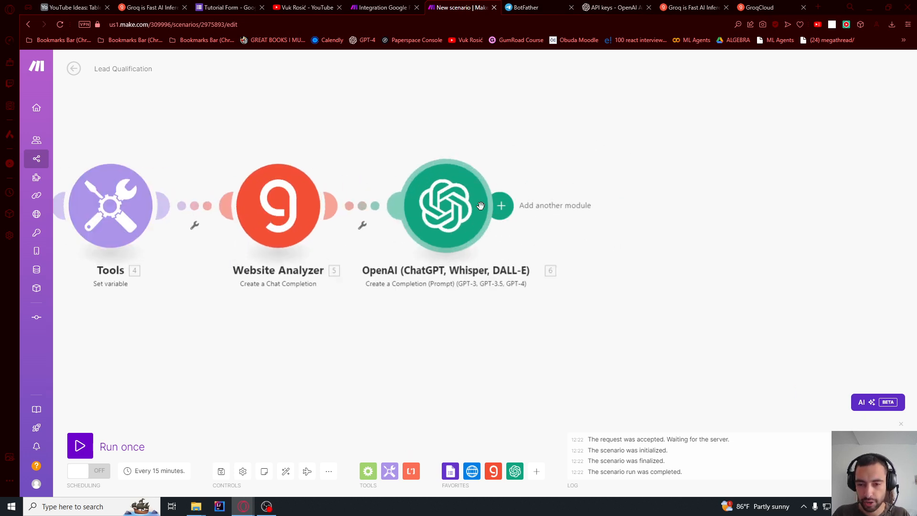
pyautogui.click(500, 205)
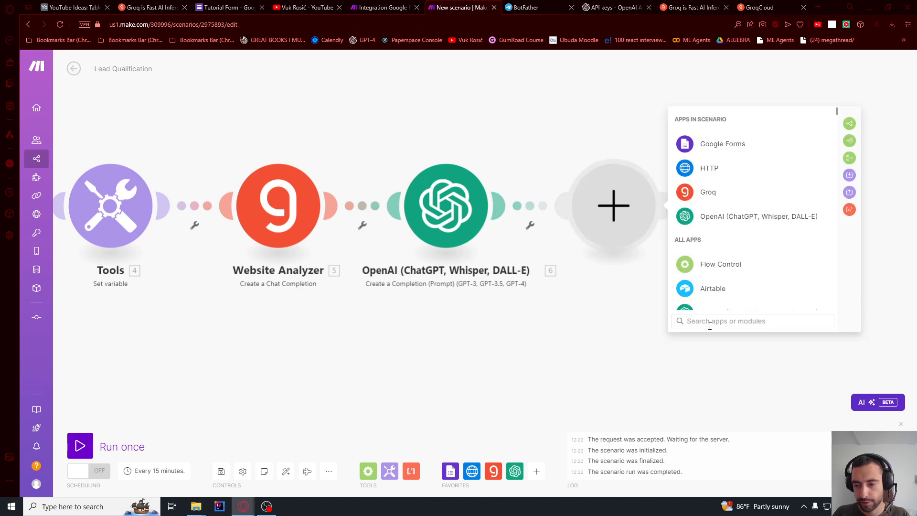
pyautogui.write('telegra')
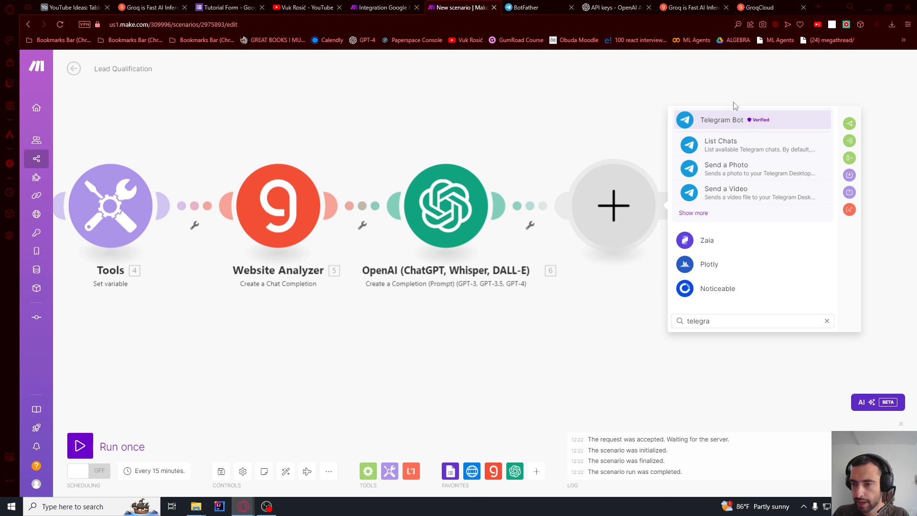
pyautogui.click(722, 122)
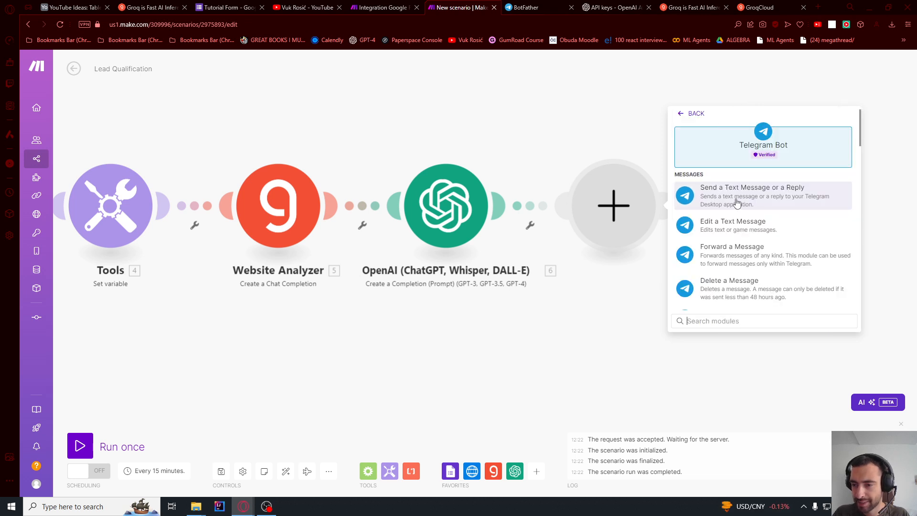
pyautogui.click(809, 205)
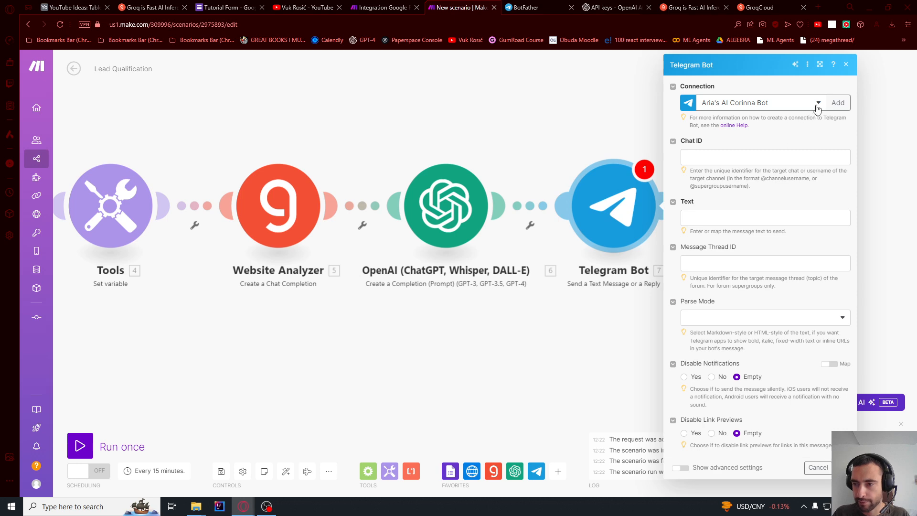
# - Open a new connection for the Telegram Bot module, switch to the BotFather chat in Telegram and clear its unsent message draft
pyautogui.click(838, 103)
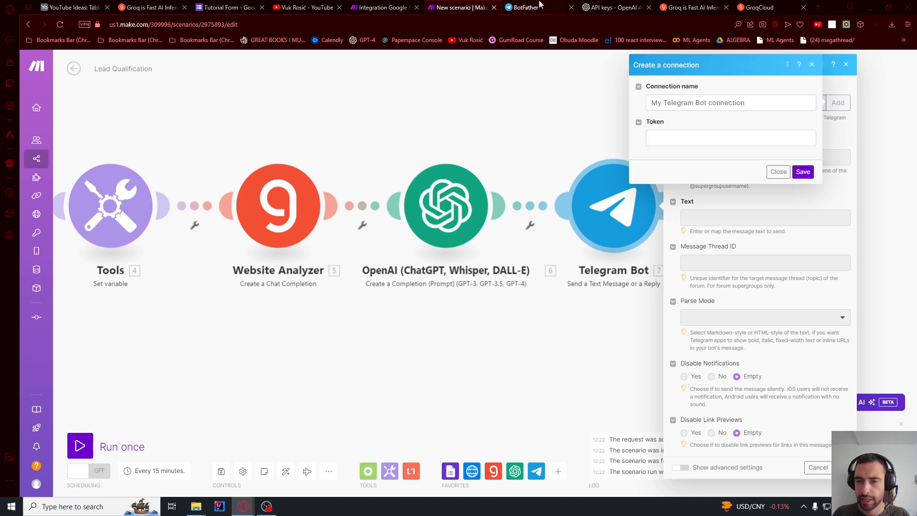
pyautogui.click(526, 8)
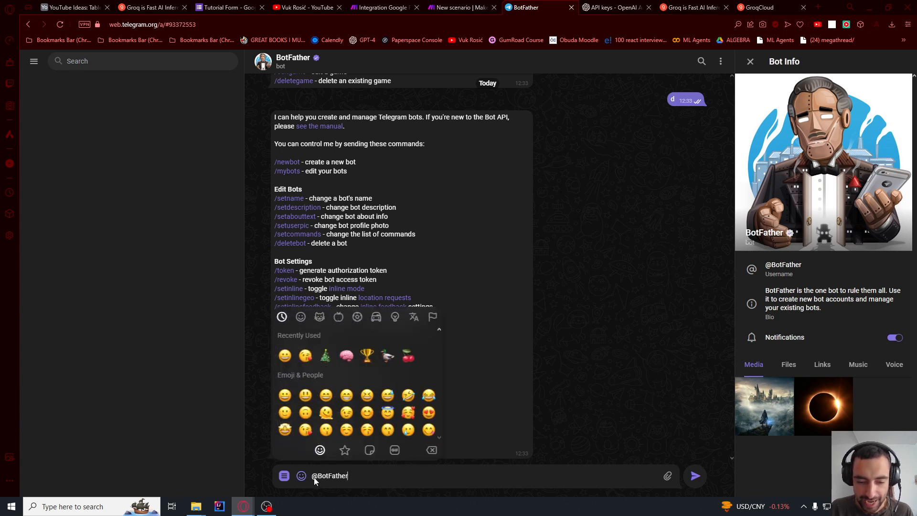
pyautogui.moveTo(317, 478); pyautogui.dragTo(311, 478)
pyautogui.press('BackSpace')
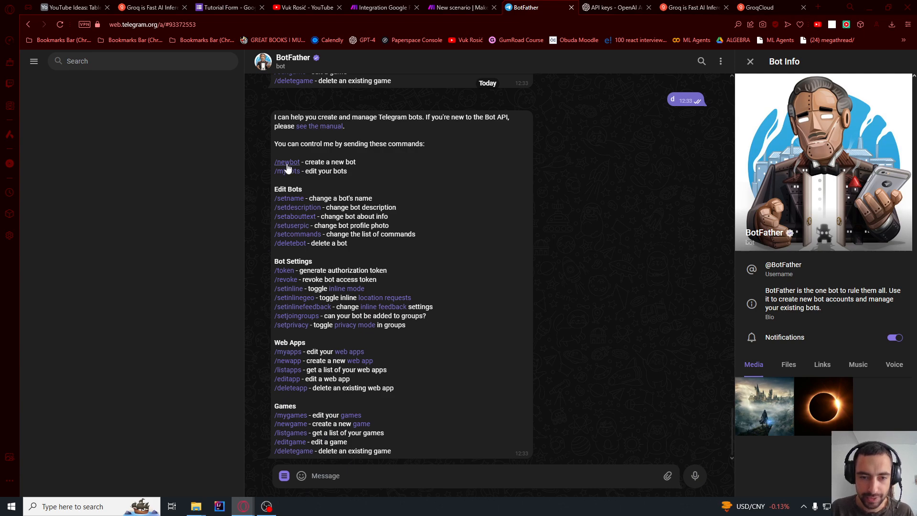
# - Request a new bot from BotFather and name it "Tutorial Peronal Lead Qual"
pyautogui.click(287, 164)
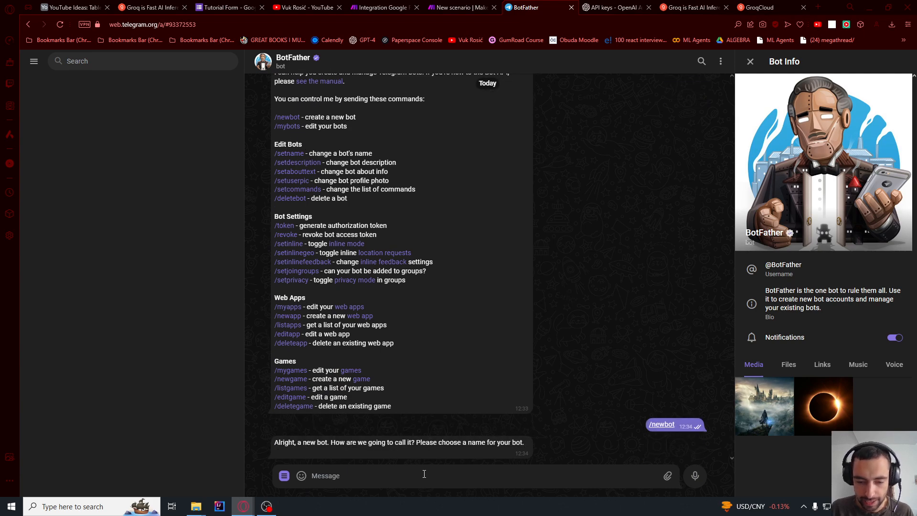
pyautogui.write('T')
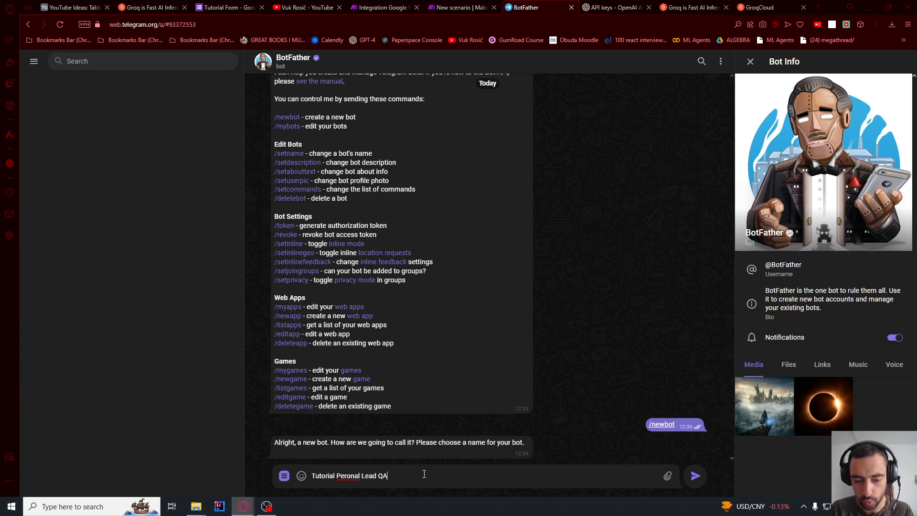
pyautogui.write('utorial Peronal Lead Qual')
pyautogui.press('Return')
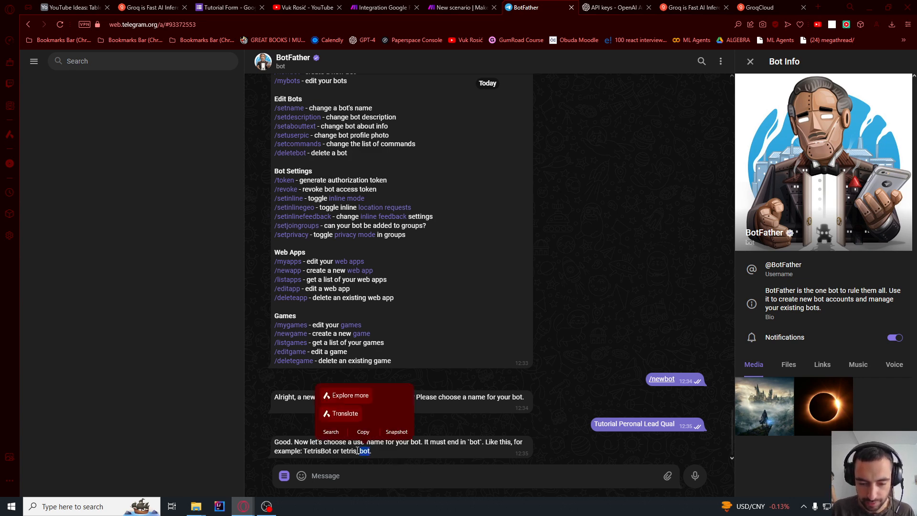
# - Send lead_qual_4435_bot to BotFather as the new bot's username
pyautogui.moveTo(360, 452); pyautogui.dragTo(357, 452)
pyautogui.click(366, 474)
pyautogui.write('lead_qual_4435_bot')
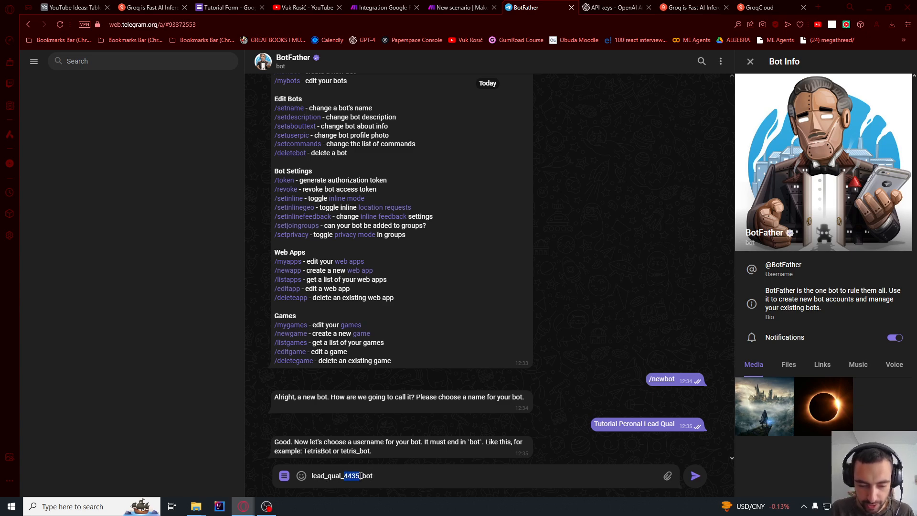
pyautogui.click(332, 477)
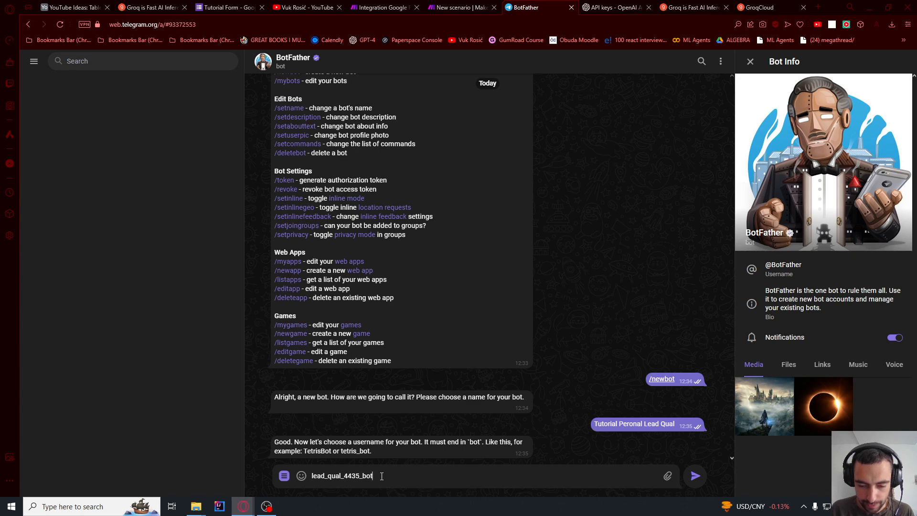
pyautogui.press('Return')
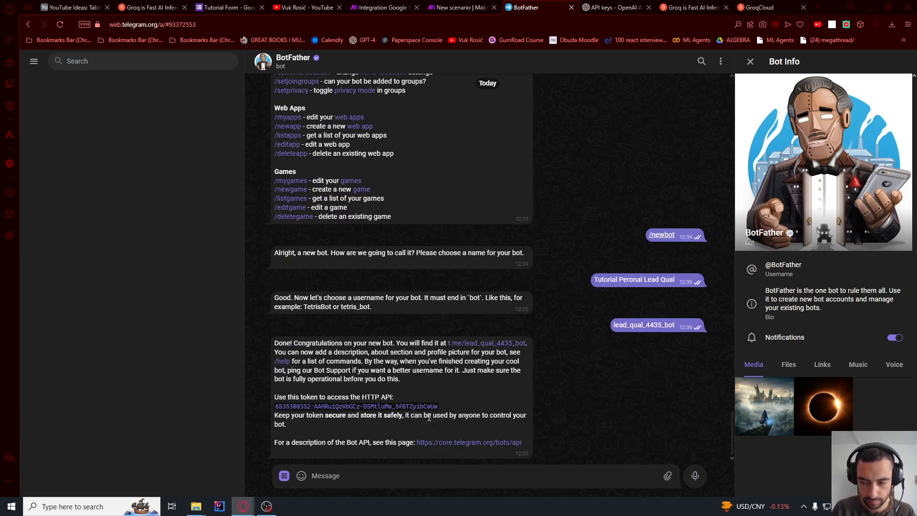
# - Copy the bot's API token from BotFather, switch back to Make, paste it as the new connection's token and save the connection
pyautogui.doubleClick(382, 409)
pyautogui.tripleClick(374, 409)
pyautogui.hotkey('ctrl', 'c')
pyautogui.click(461, 8)
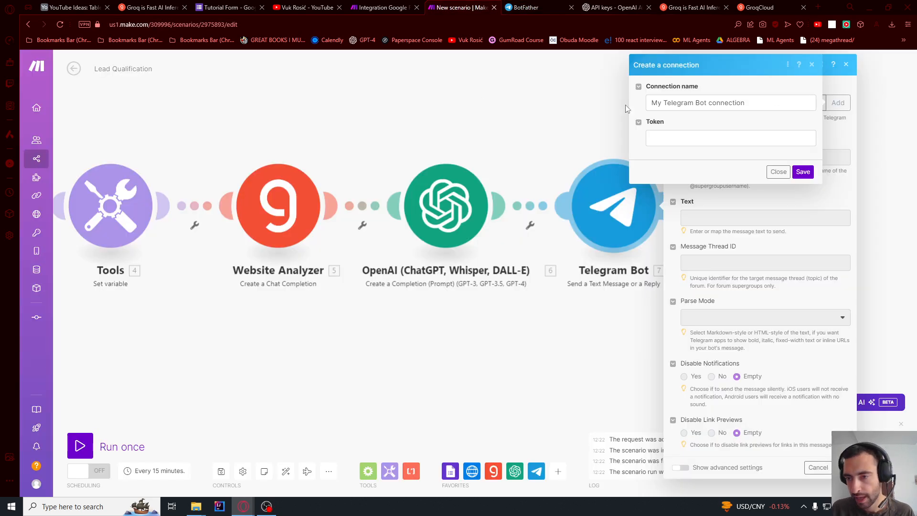
pyautogui.click(678, 135)
pyautogui.hotkey('ctrl', 'v')
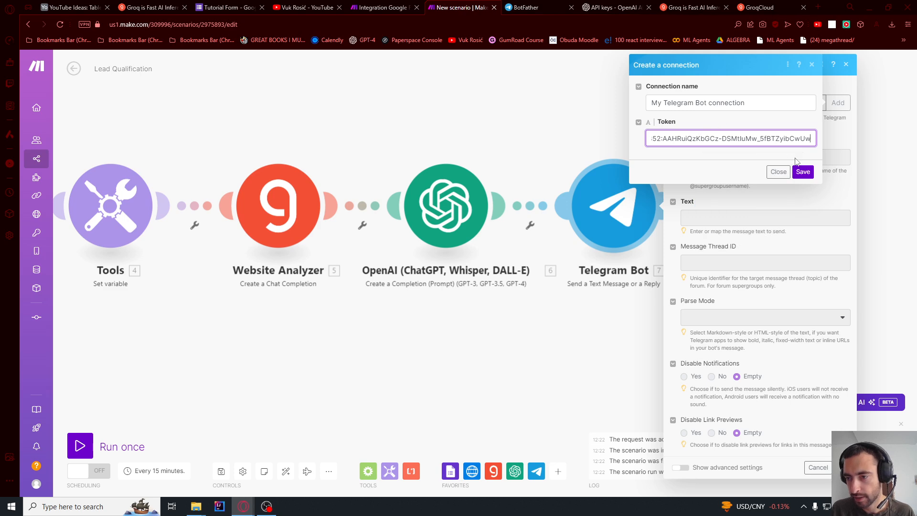
pyautogui.click(803, 172)
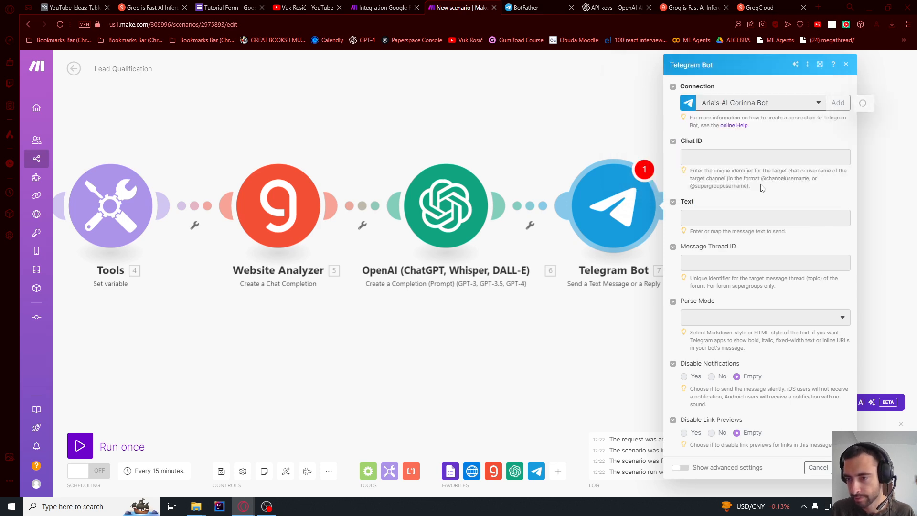
# - Map the OpenAI module's Result as the Telegram message text and try to save the module's settings
pyautogui.click(698, 218)
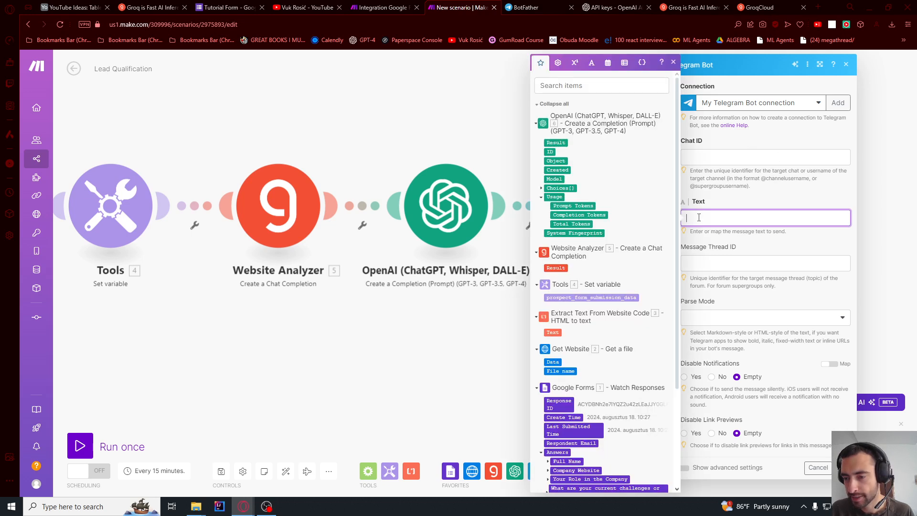
pyautogui.click(556, 142)
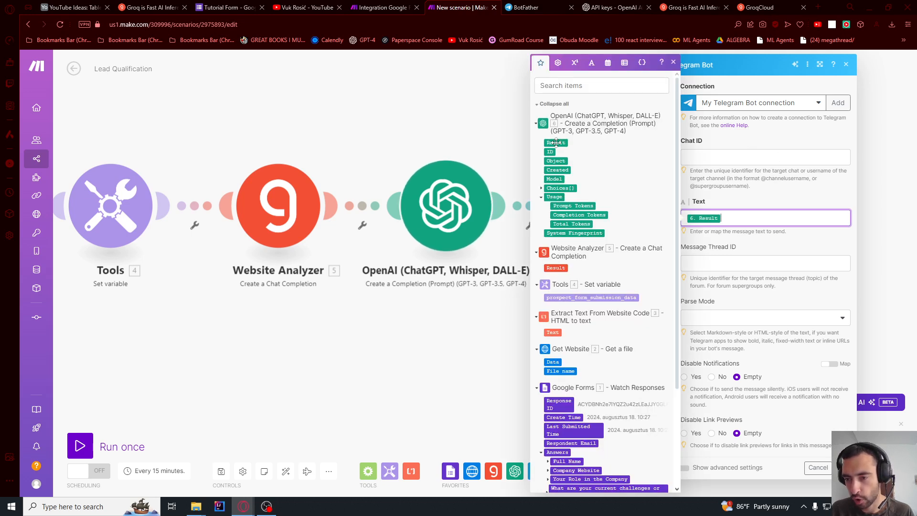
pyautogui.click(722, 203)
pyautogui.click(843, 468)
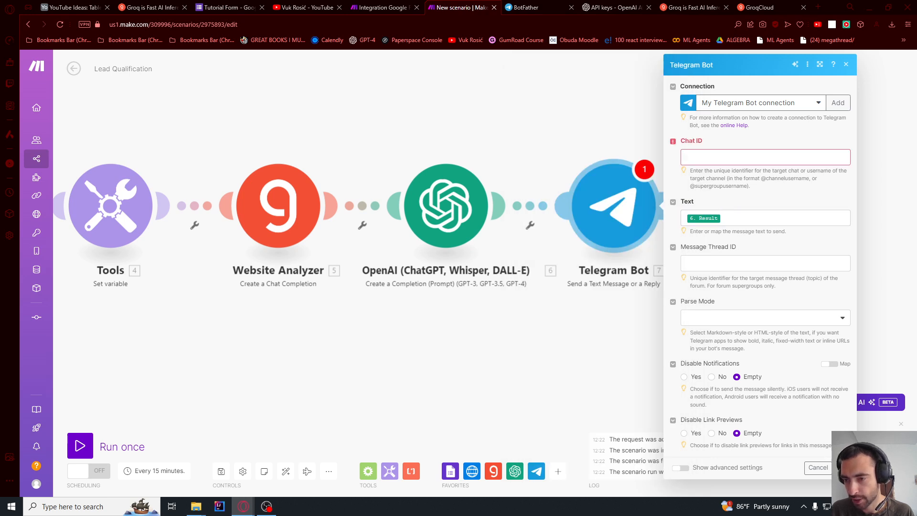
# - Enter the placeholder 234234 as the Telegram module's Chat ID and save the module's settings
pyautogui.click(711, 159)
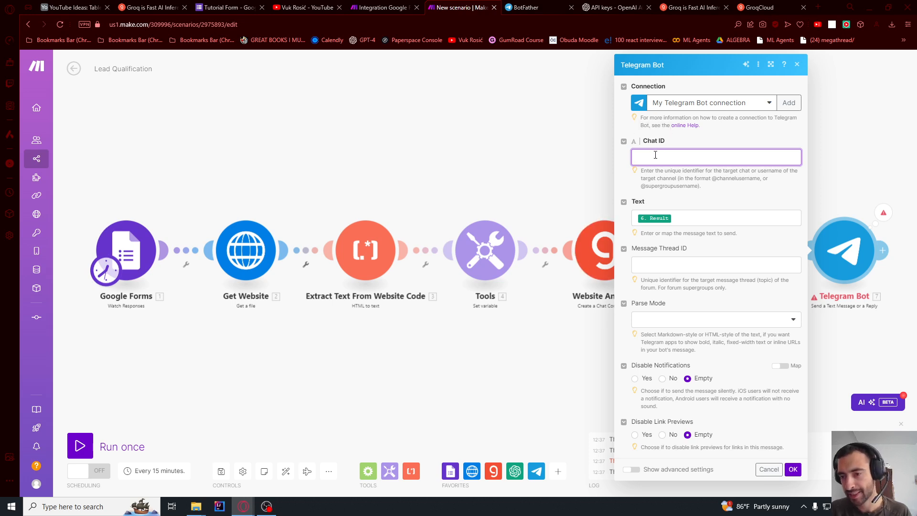
pyautogui.write('234234')
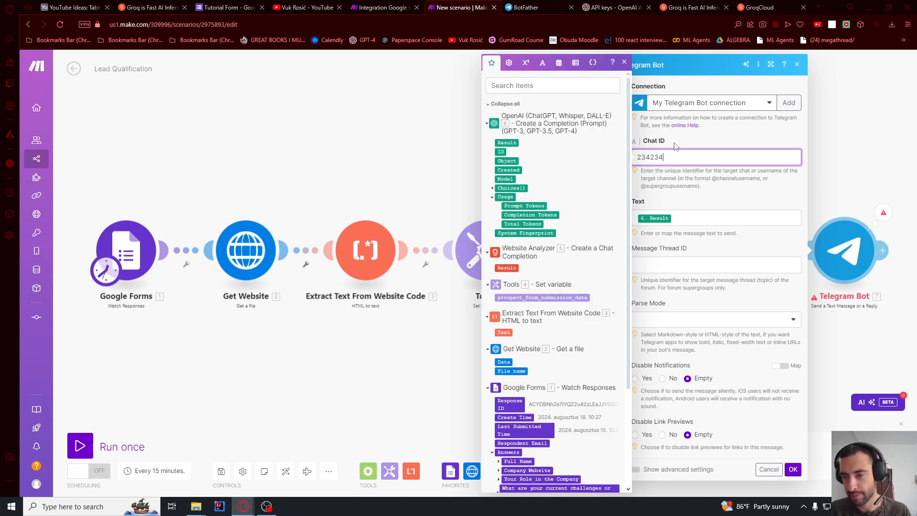
pyautogui.click(748, 430)
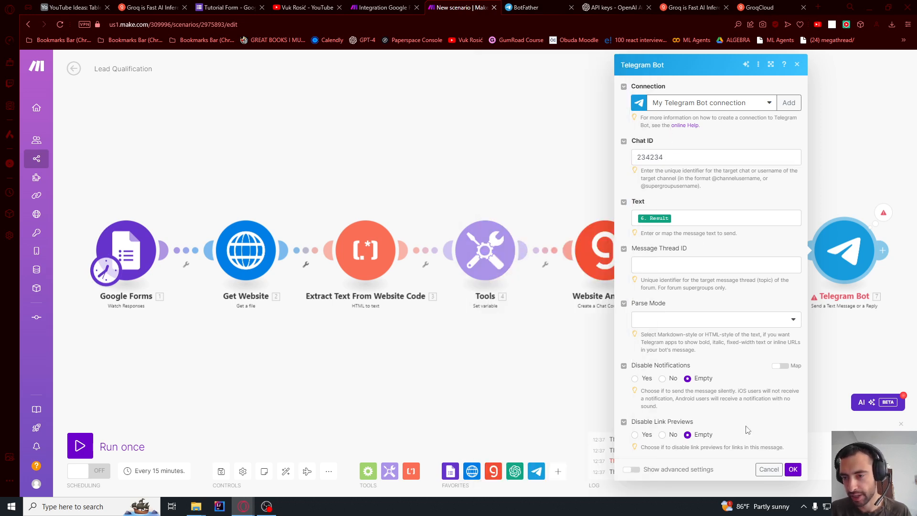
pyautogui.click(793, 470)
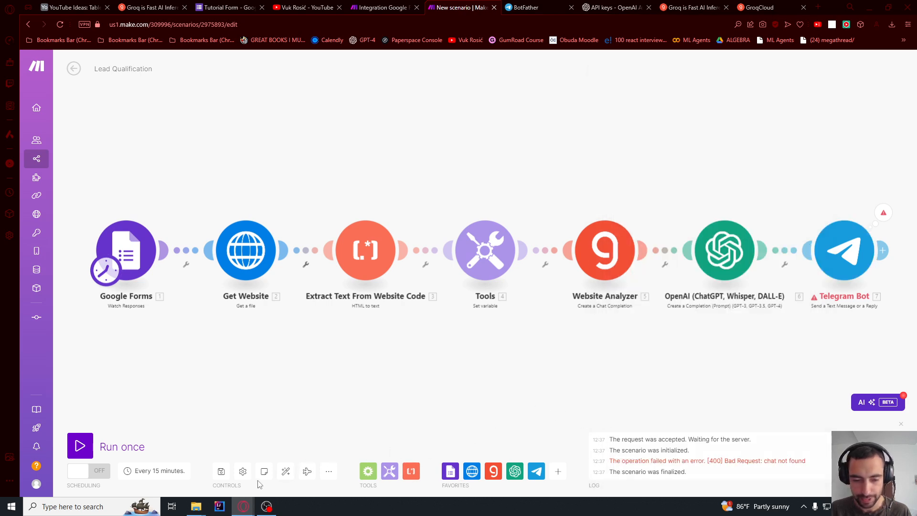
# - Save the Lead Qualification scenario
pyautogui.click(222, 475)
pyautogui.click(222, 474)
pyautogui.click(222, 475)
pyautogui.click(222, 475)
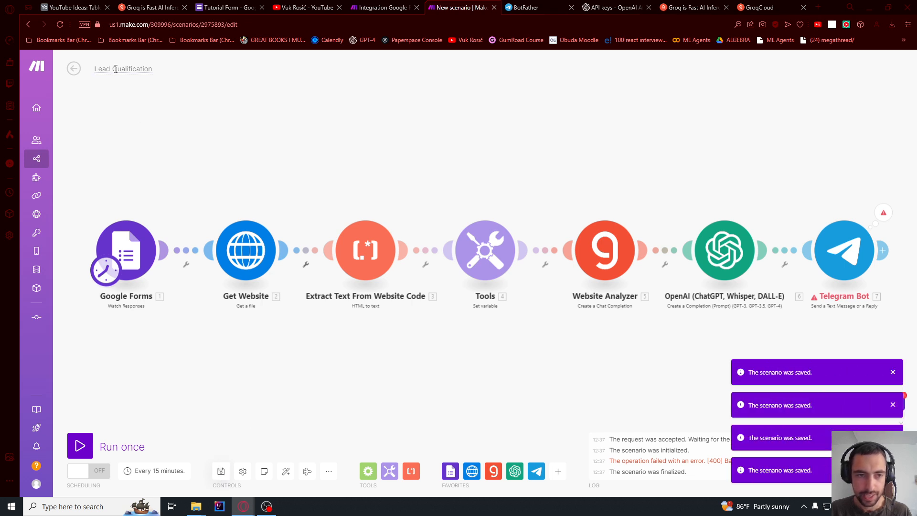
# - Leave the Lead Qualification scenario and create a new scenario starting with the Telegram Bot Watch Updates trigger
pyautogui.click(74, 68)
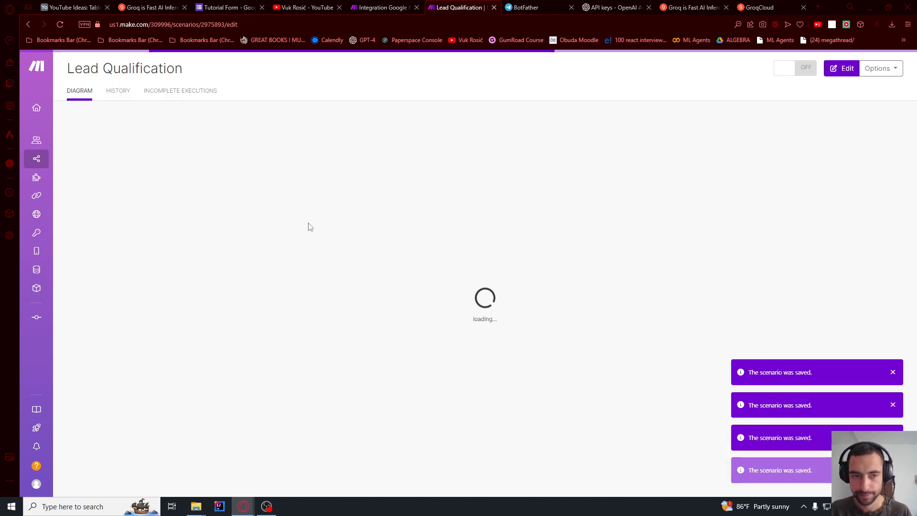
pyautogui.click(74, 76)
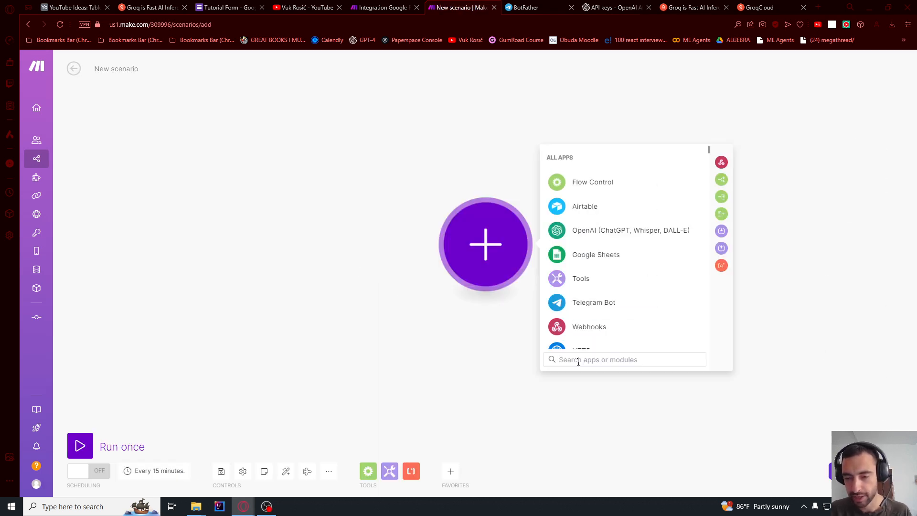
pyautogui.write('tele')
pyautogui.click(602, 168)
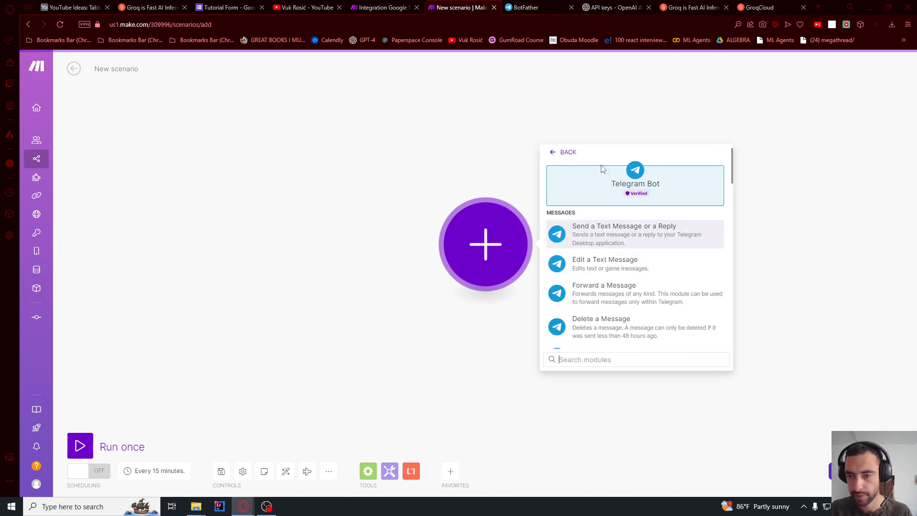
pyautogui.scroll(-10, 613, 239)
pyautogui.scroll(-1, 617, 241)
pyautogui.click(612, 299)
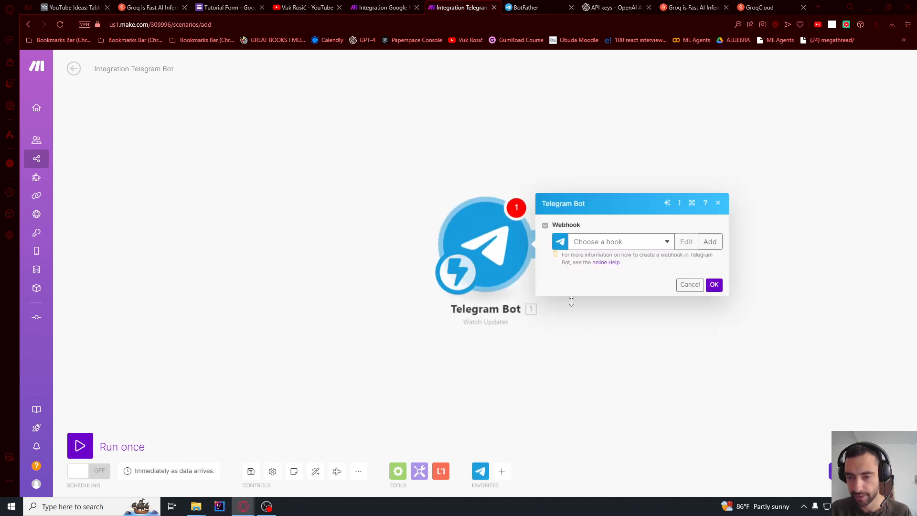
# - Create a webhook named "tutorial Updates webhook" using the second My Telegram Bot connection and save the trigger's settings
pyautogui.click(710, 241)
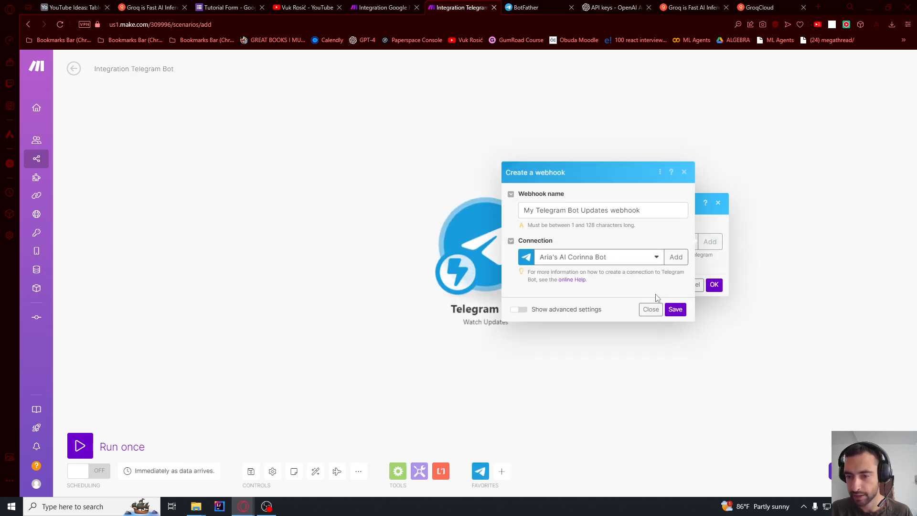
pyautogui.moveTo(579, 210); pyautogui.dragTo(416, 203)
pyautogui.write('tutorial')
pyautogui.click(552, 257)
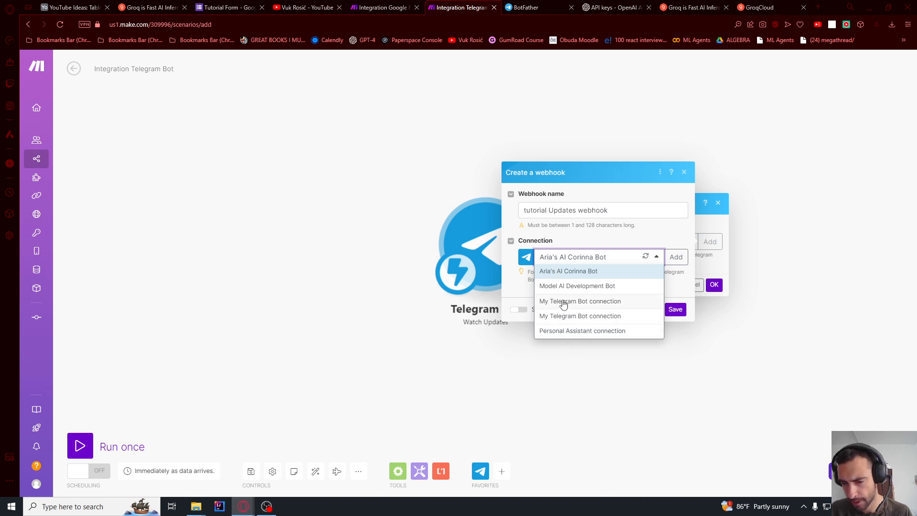
pyautogui.click(560, 317)
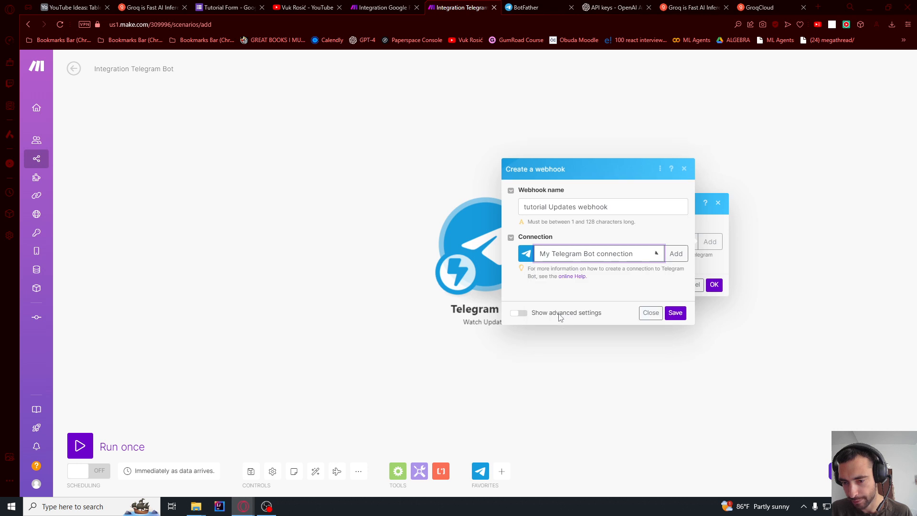
pyautogui.click(675, 310)
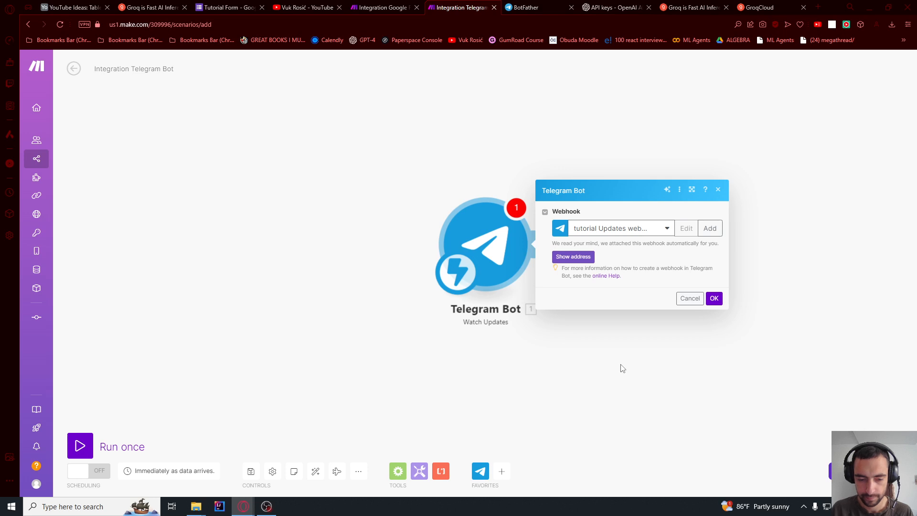
pyautogui.click(715, 299)
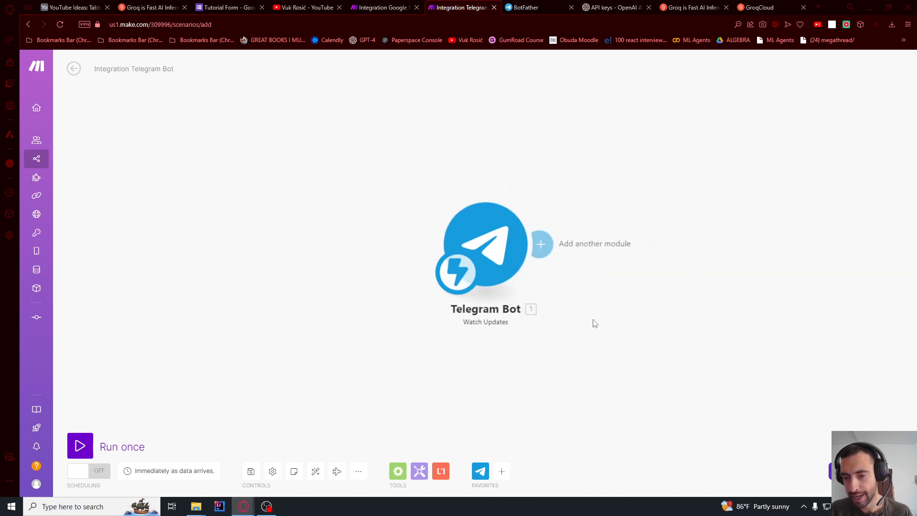
# - Run the Telegram trigger scenario once, switch to Telegram, open the new bot's chat from BotFather's message and start the bot
pyautogui.click(80, 446)
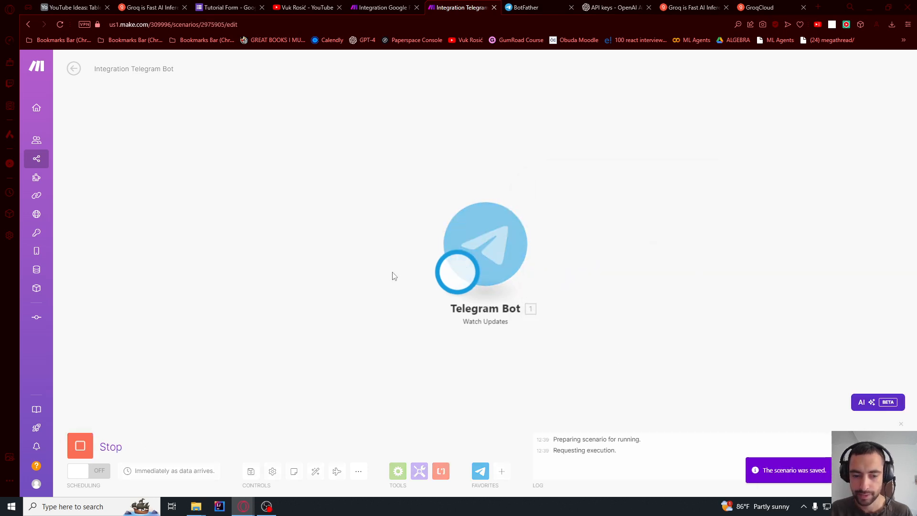
pyautogui.click(522, 10)
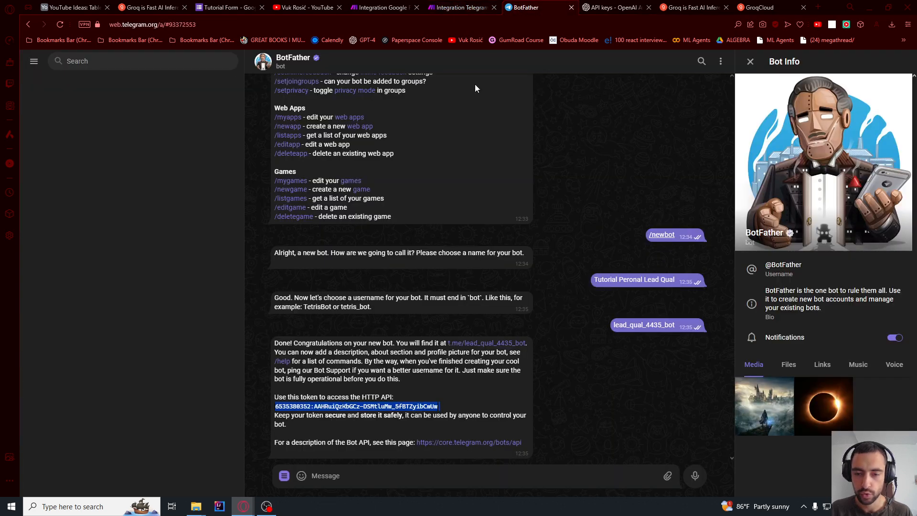
pyautogui.click(476, 347)
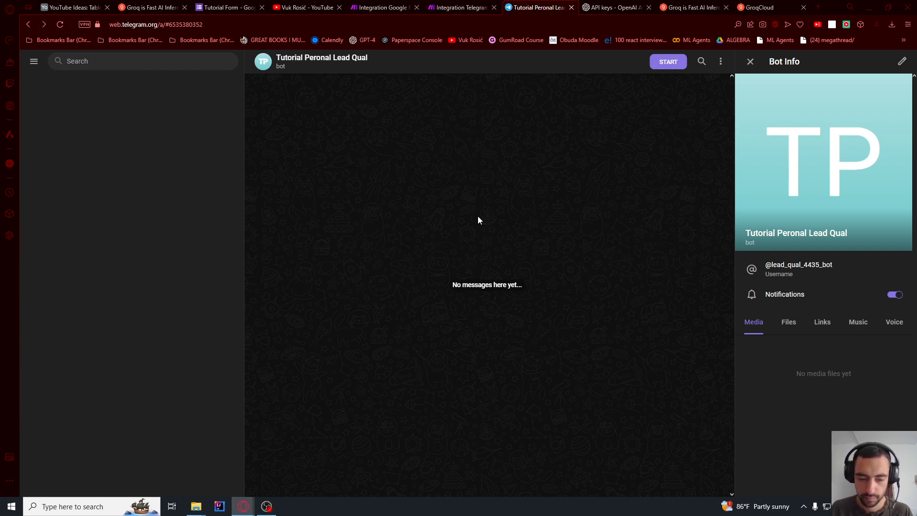
pyautogui.click(667, 62)
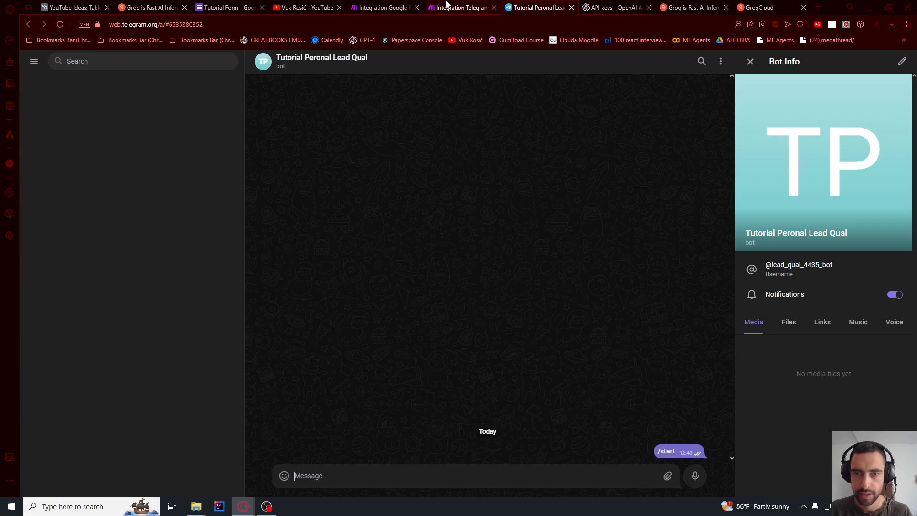
# - Switch back to Make and copy the chat's ID from the message data in the Telegram trigger's output
pyautogui.click(460, 7)
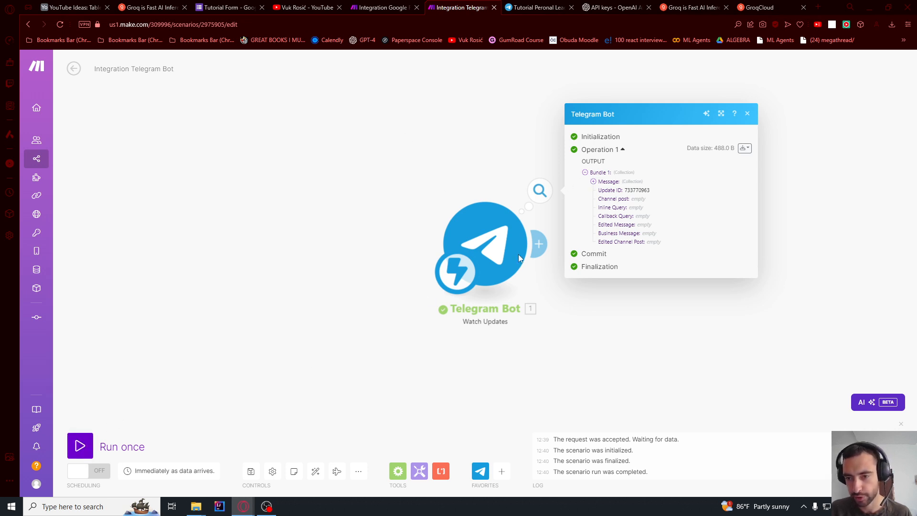
pyautogui.click(600, 183)
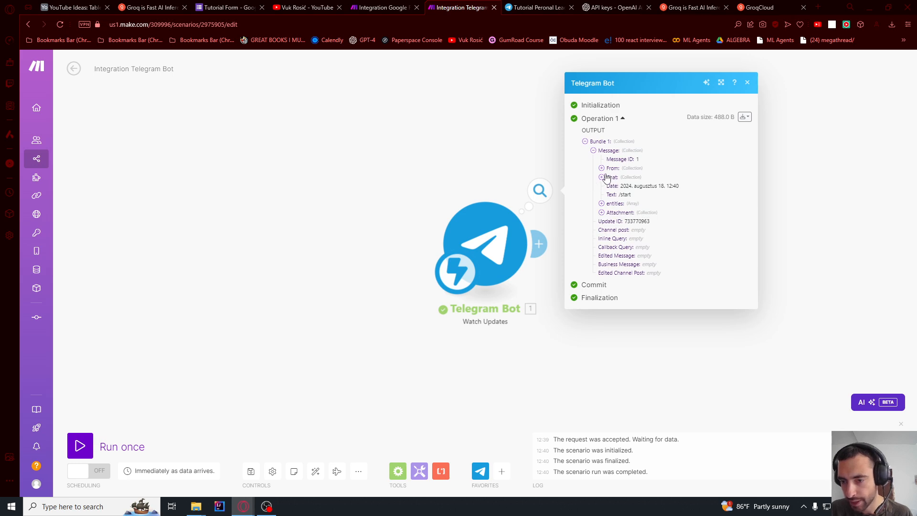
pyautogui.click(607, 177)
pyautogui.doubleClick(630, 167)
pyautogui.hotkey('ctrl', 'c')
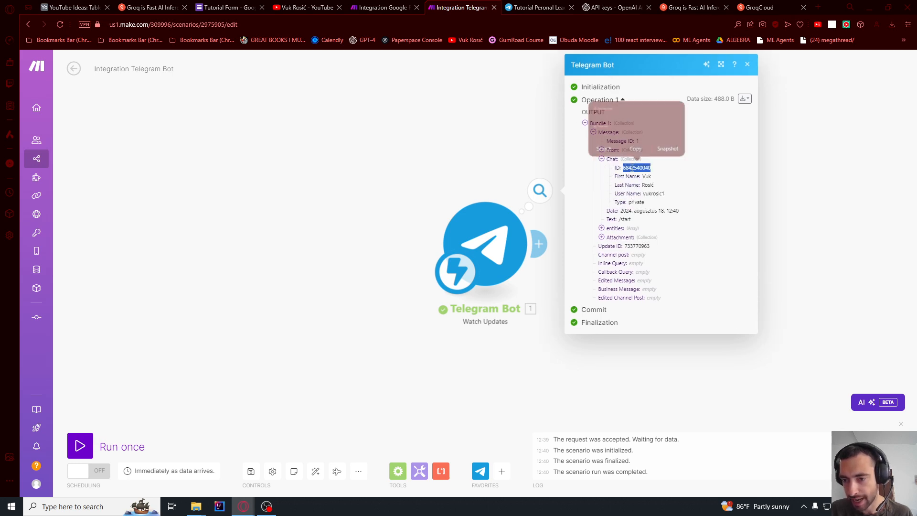
pyautogui.click(146, 181)
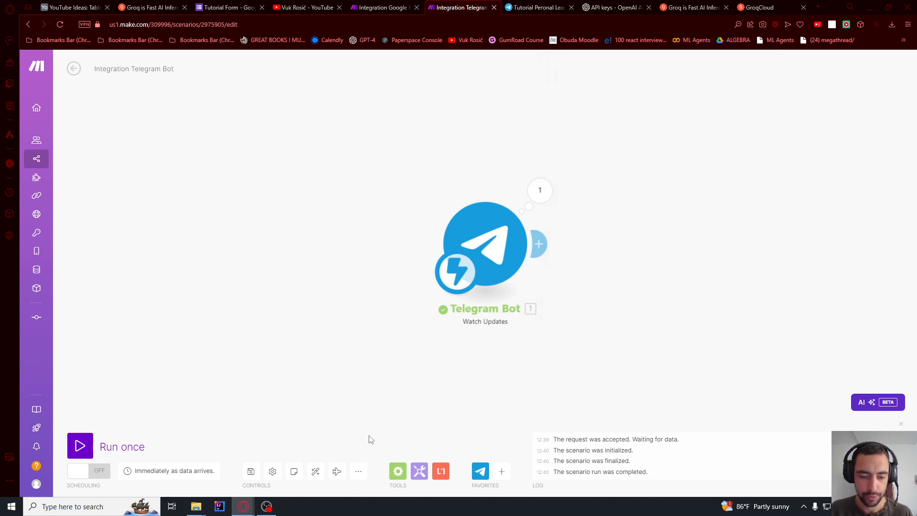
# - Reopen the Lead Qualification scenario, replace the Telegram Bot module's placeholder Chat ID with the copied ID and save the module
pyautogui.click(73, 68)
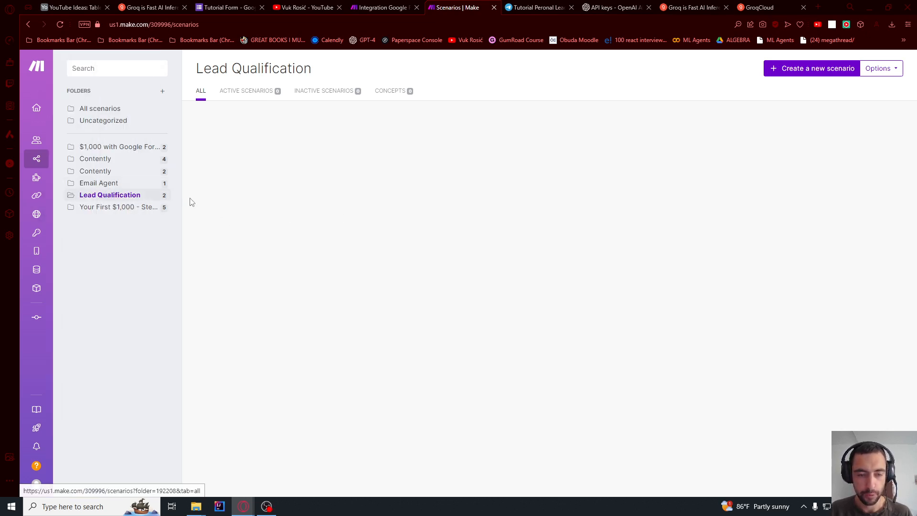
pyautogui.click(60, 25)
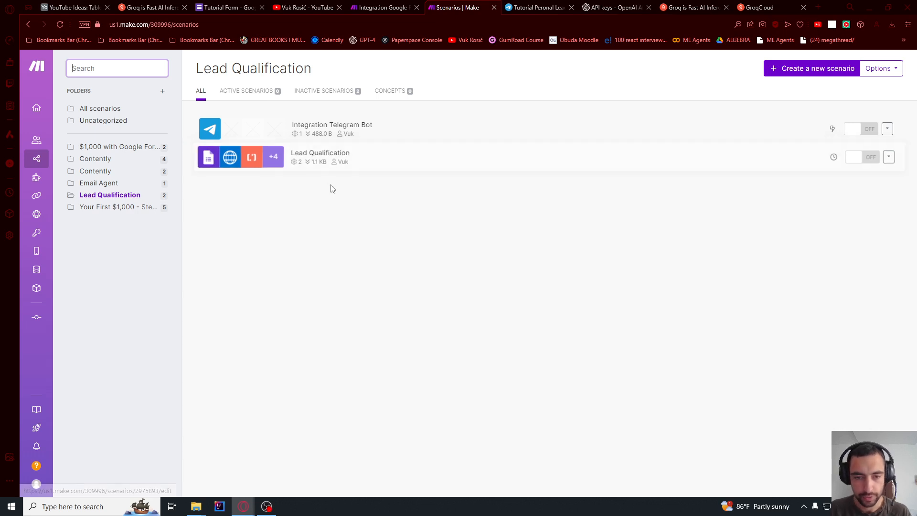
pyautogui.click(383, 163)
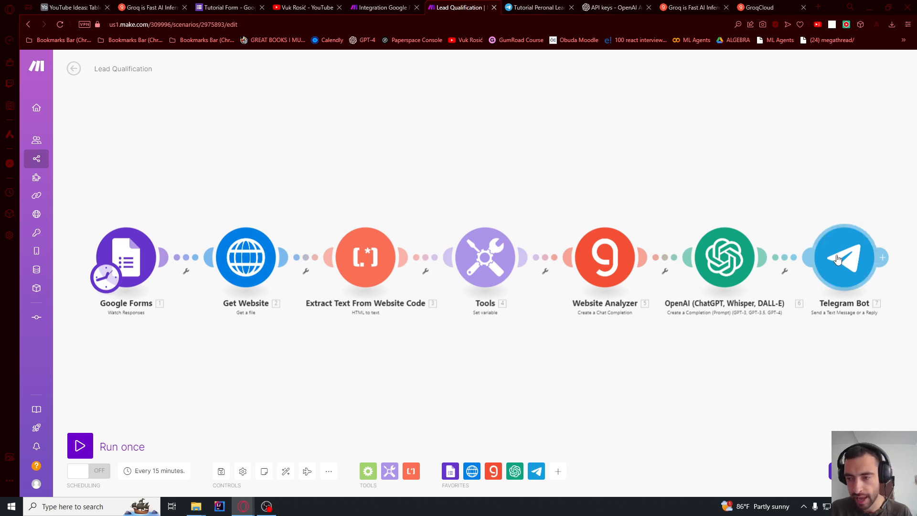
pyautogui.click(839, 258)
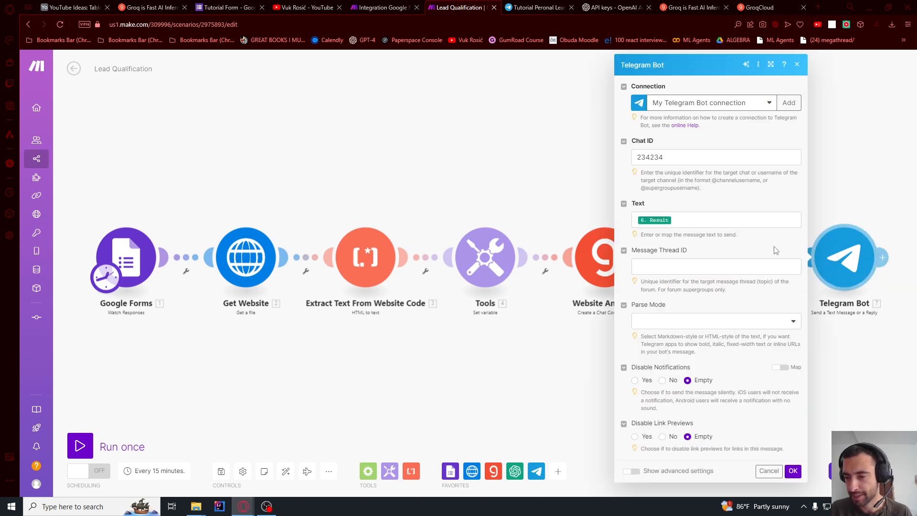
pyautogui.doubleClick(674, 156)
pyautogui.hotkey('ctrl', 'v')
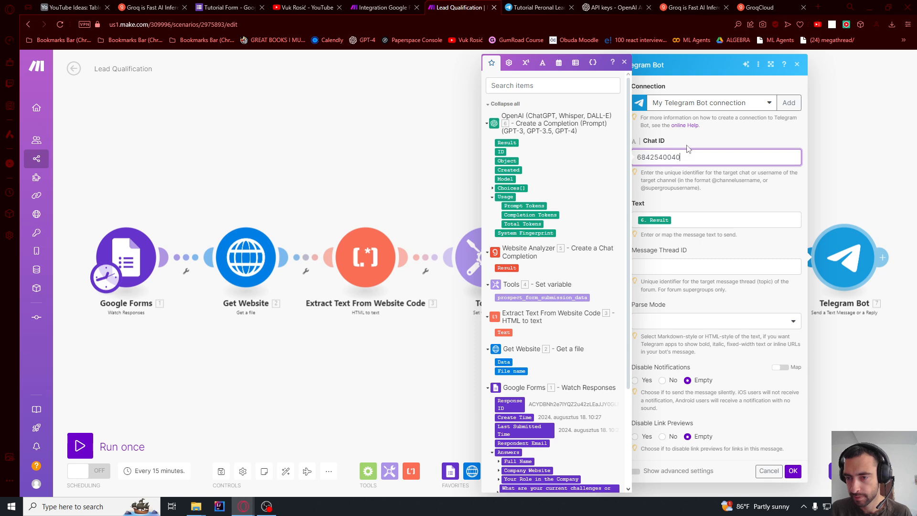
pyautogui.click(821, 491)
pyautogui.click(792, 470)
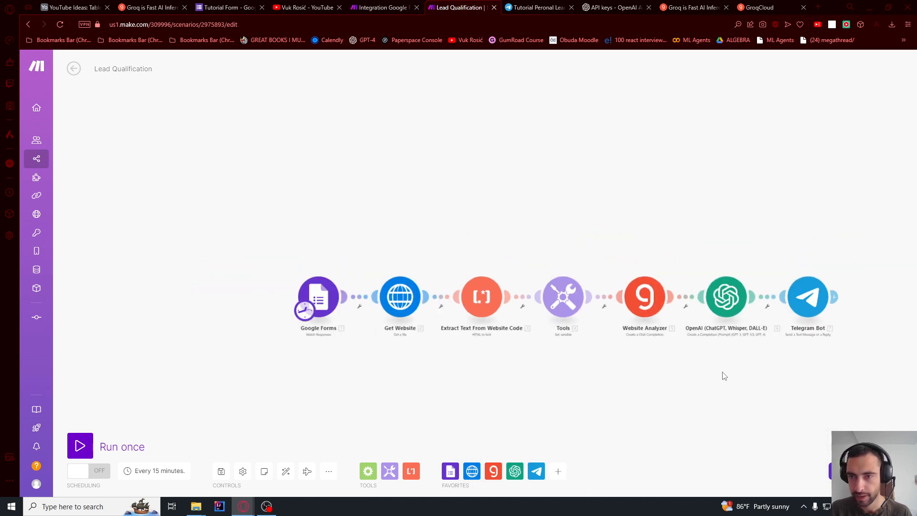
# - Run the Lead Qualification scenario once and inspect the Google Forms module's output
pyautogui.click(80, 445)
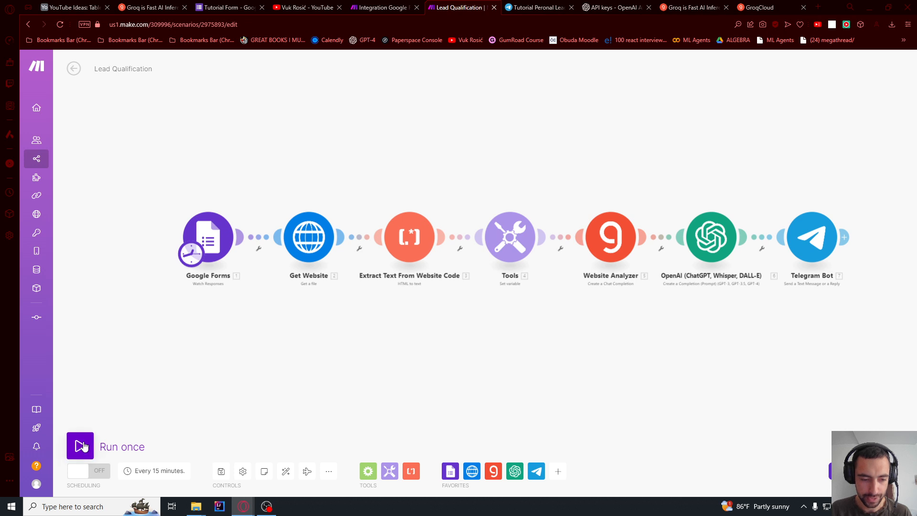
pyautogui.scroll(3, 110, 206)
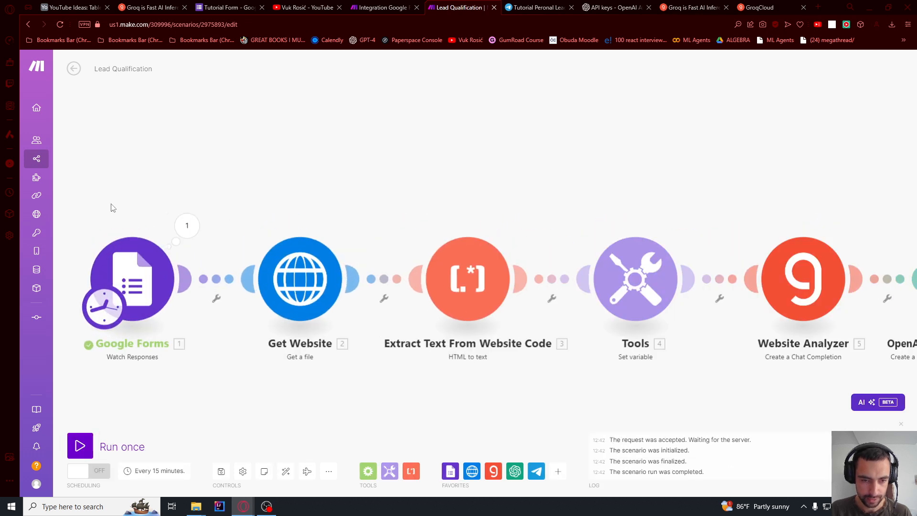
pyautogui.click(263, 209)
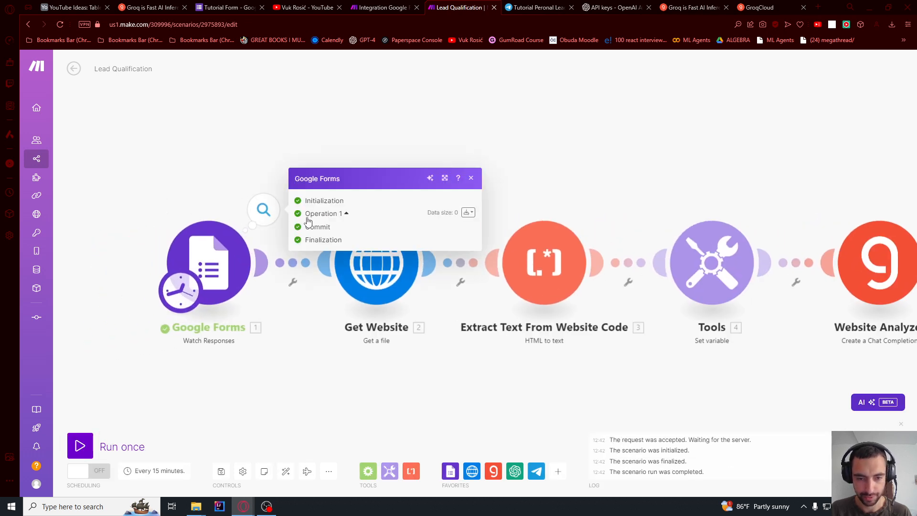
# - Set the Google Forms trigger to start from All responses and run the whole scenario once
pyautogui.rightClick(223, 264)
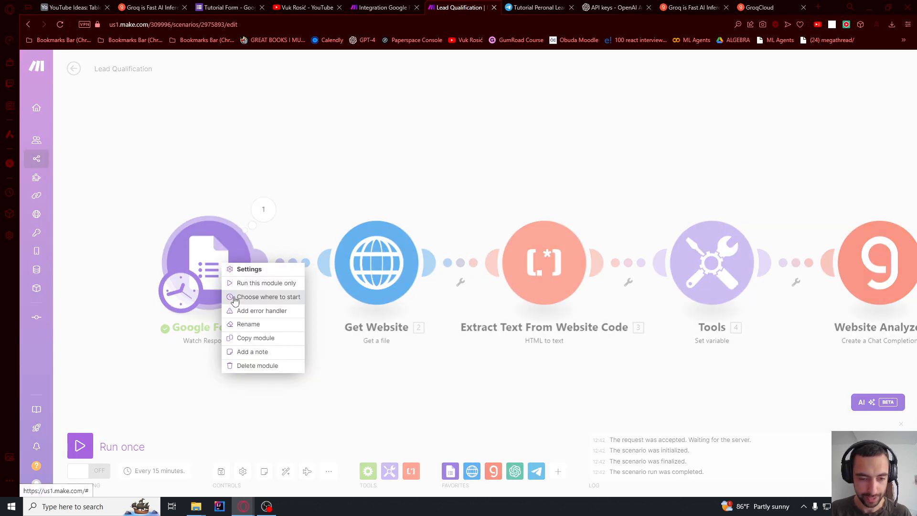
pyautogui.click(238, 298)
pyautogui.click(269, 268)
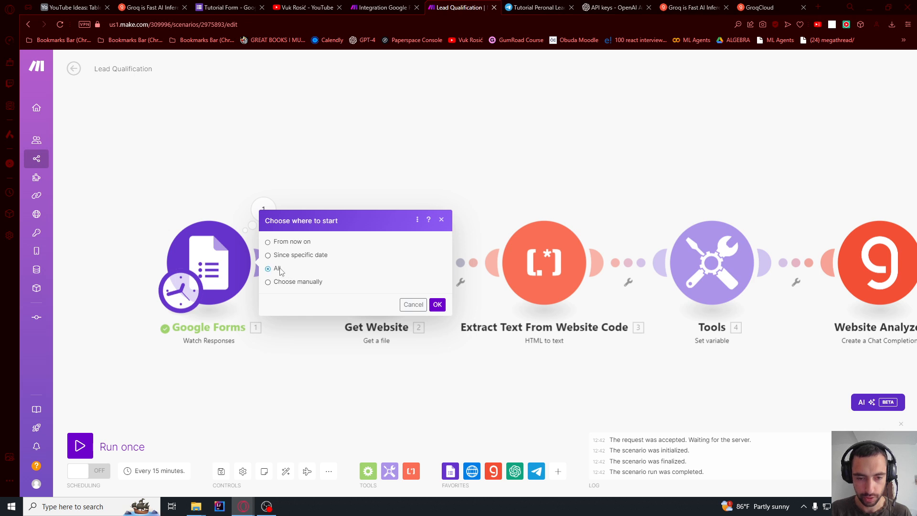
pyautogui.click(437, 305)
pyautogui.click(80, 445)
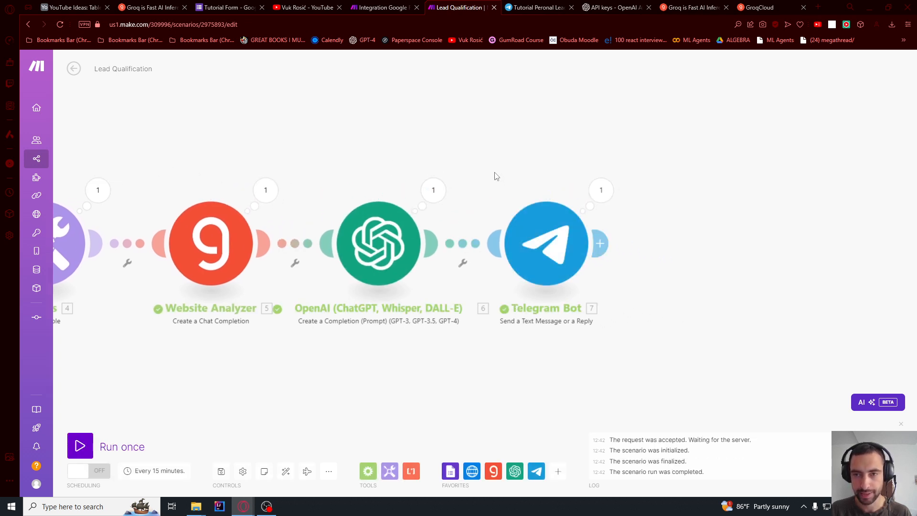
# - Switch to the bot's Telegram chat and review the lead summary's form answers, qualification, urgency, follow-up recommendation and closing paragraph
pyautogui.hotkey('ctrl', 'Tab')
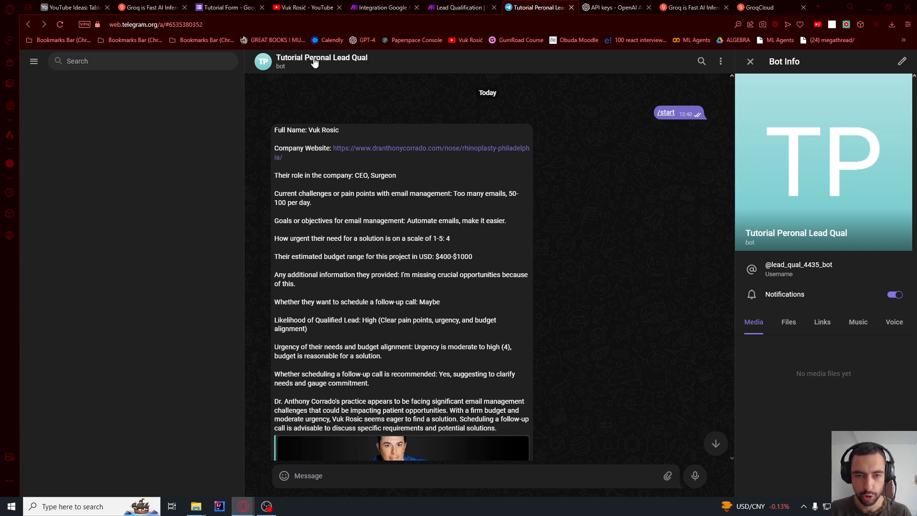
pyautogui.scroll(-2, 347, 191)
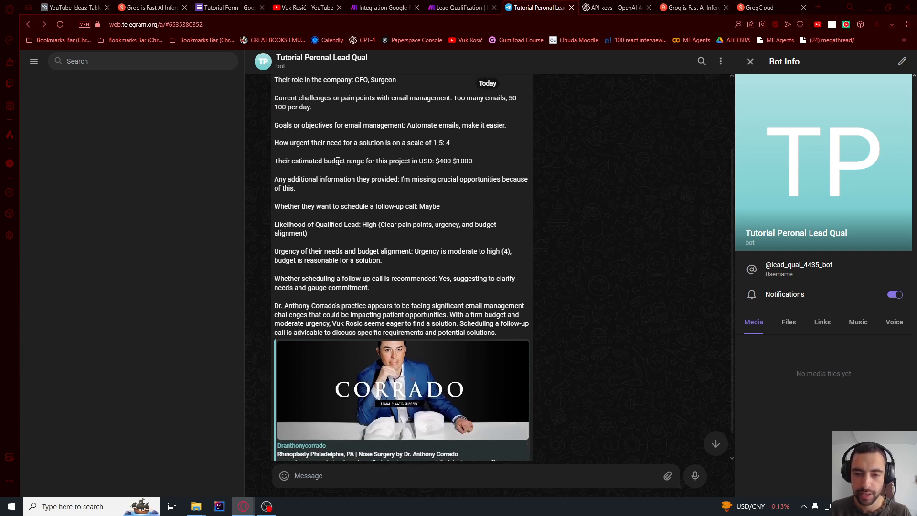
pyautogui.moveTo(286, 107); pyautogui.dragTo(353, 301)
pyautogui.click(315, 306)
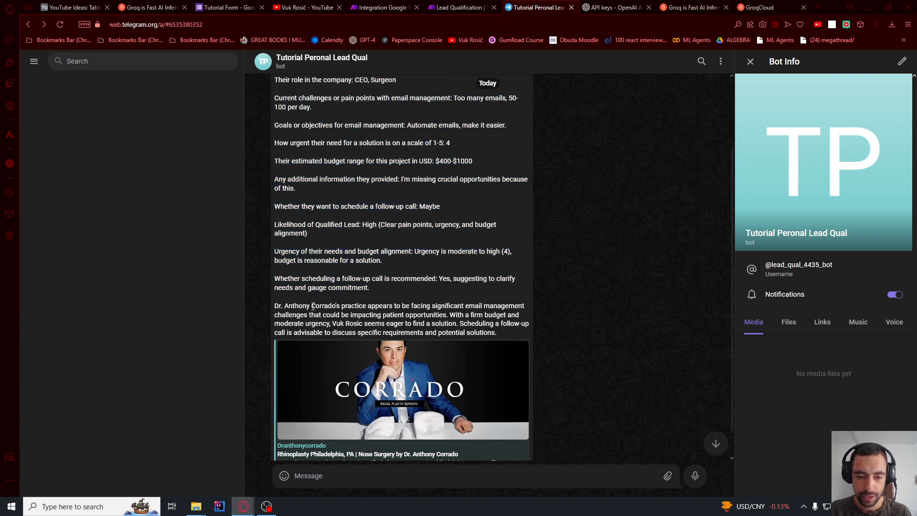
pyautogui.moveTo(390, 188); pyautogui.dragTo(401, 17)
pyautogui.click(304, 253)
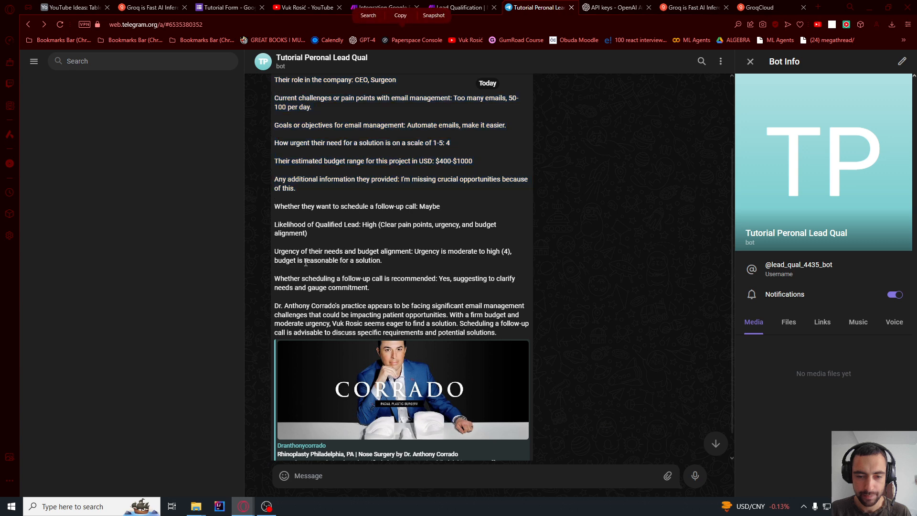
pyautogui.moveTo(275, 223); pyautogui.dragTo(373, 291)
pyautogui.click(373, 291)
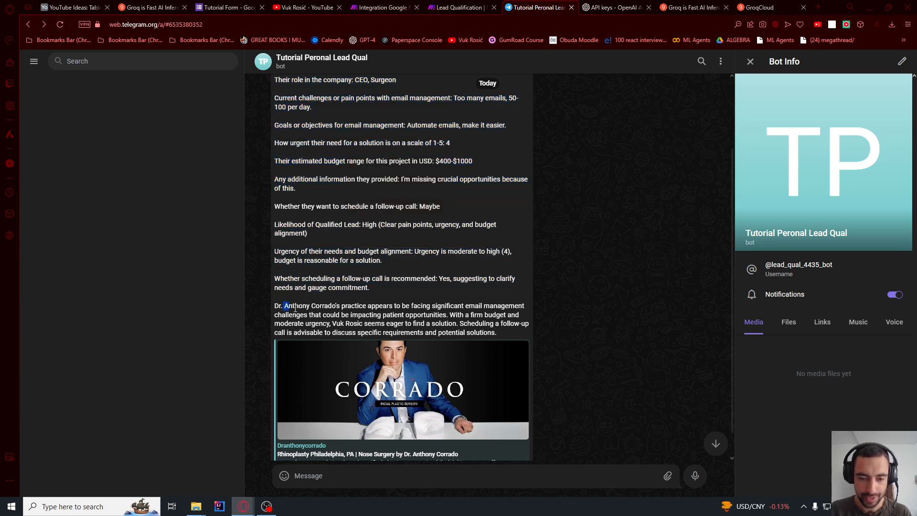
pyautogui.moveTo(284, 304); pyautogui.dragTo(497, 333)
pyautogui.scroll(-1, 446, 326)
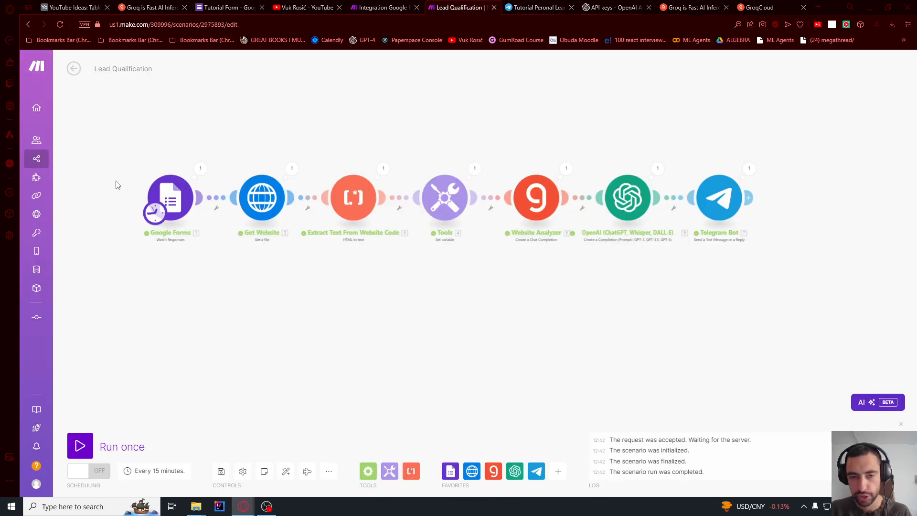
# - Schedule the Lead Qualification scenario to run at regular intervals of 60 minutes, then switch its scheduling on and save it
pyautogui.scroll(3, 112, 160)
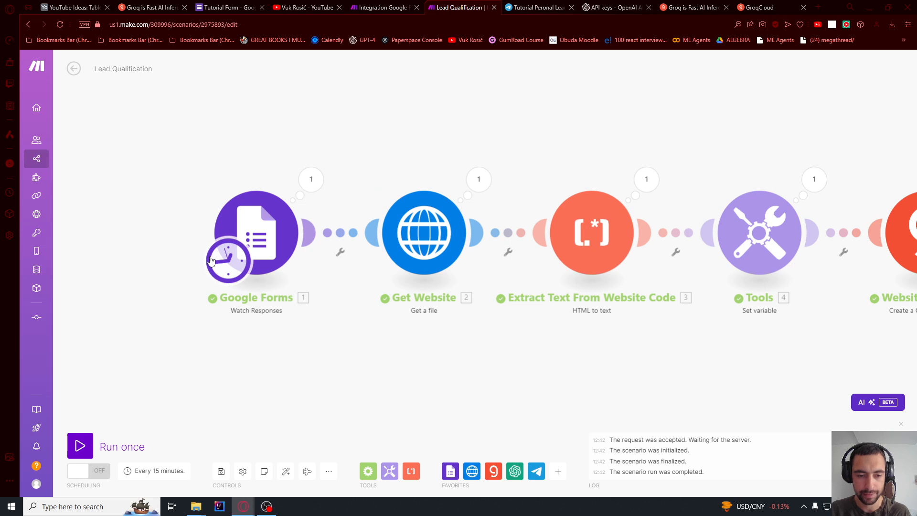
pyautogui.click(229, 261)
pyautogui.click(310, 212)
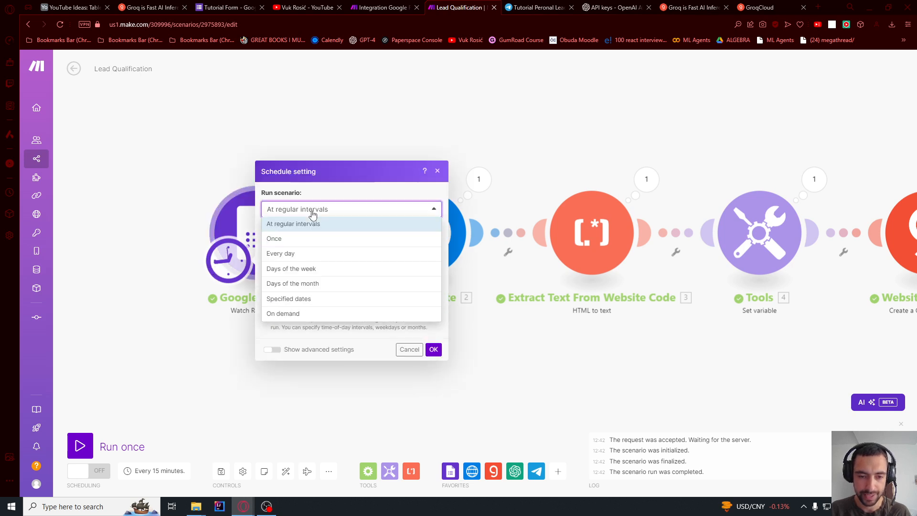
pyautogui.click(312, 223)
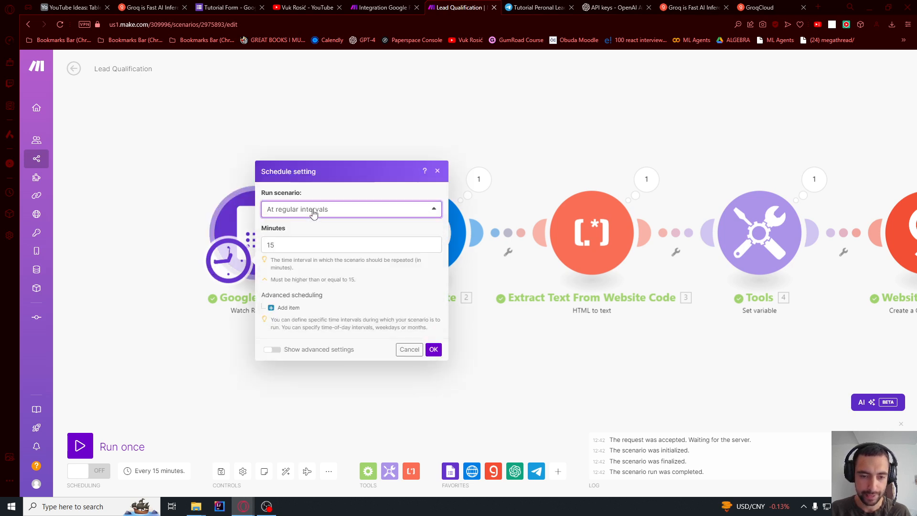
pyautogui.doubleClick(302, 246)
pyautogui.write('60')
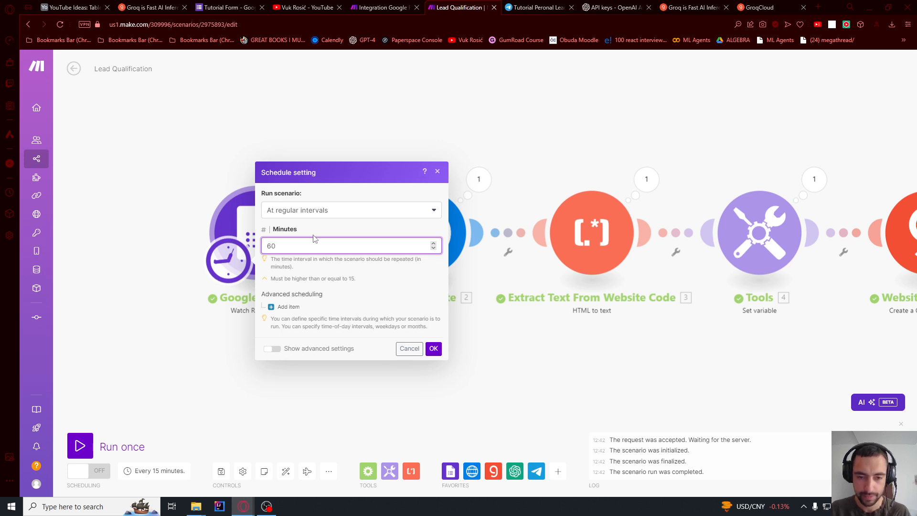
pyautogui.click(434, 349)
pyautogui.click(91, 471)
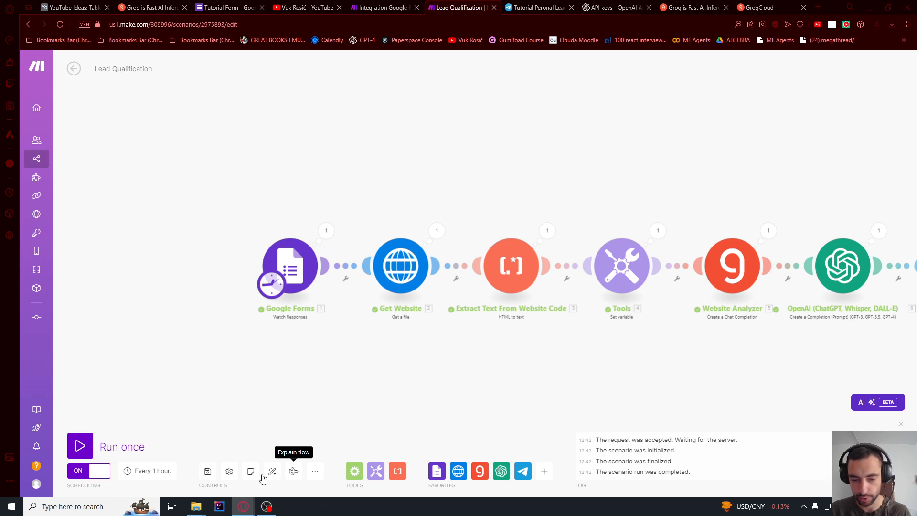
pyautogui.click(208, 472)
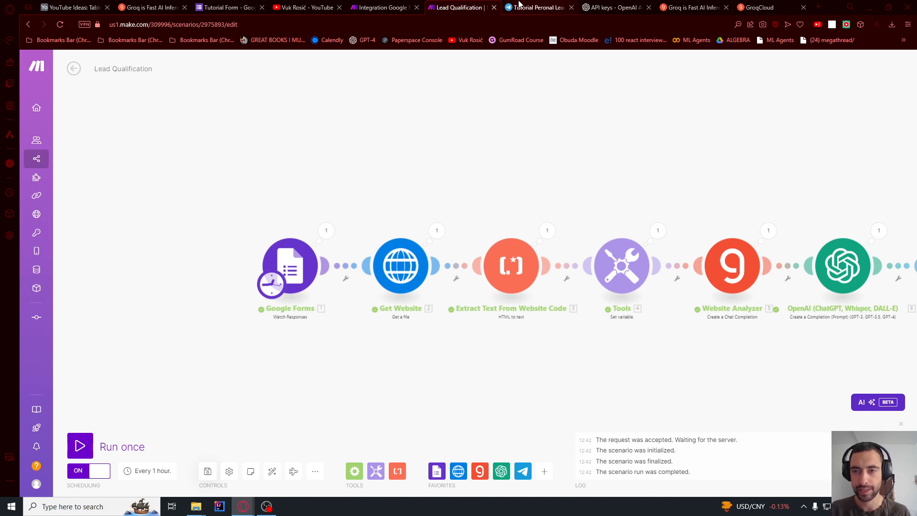
pyautogui.click(535, 7)
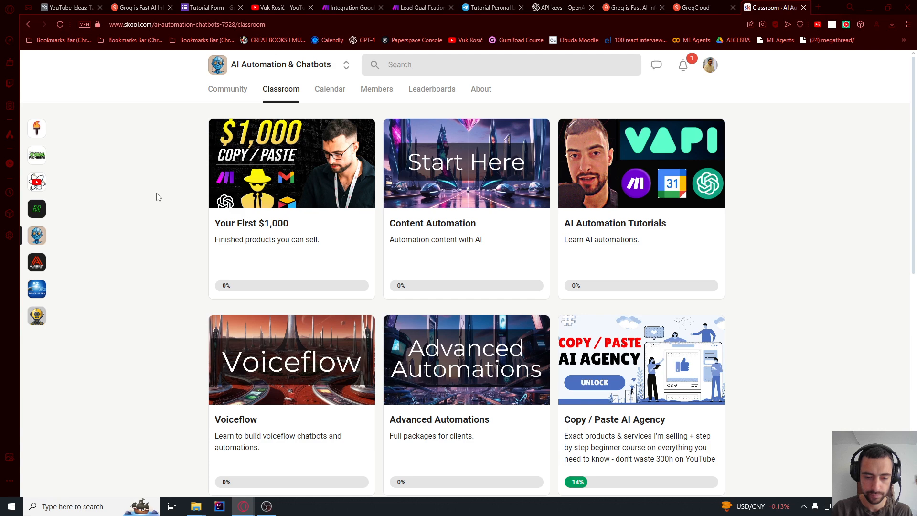
pyautogui.scroll(-4, 139, 224)
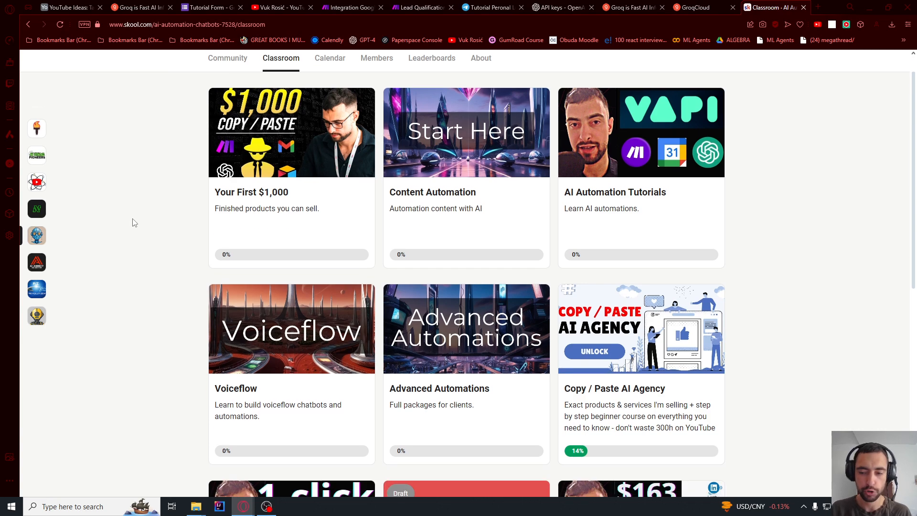
pyautogui.scroll(4, 140, 224)
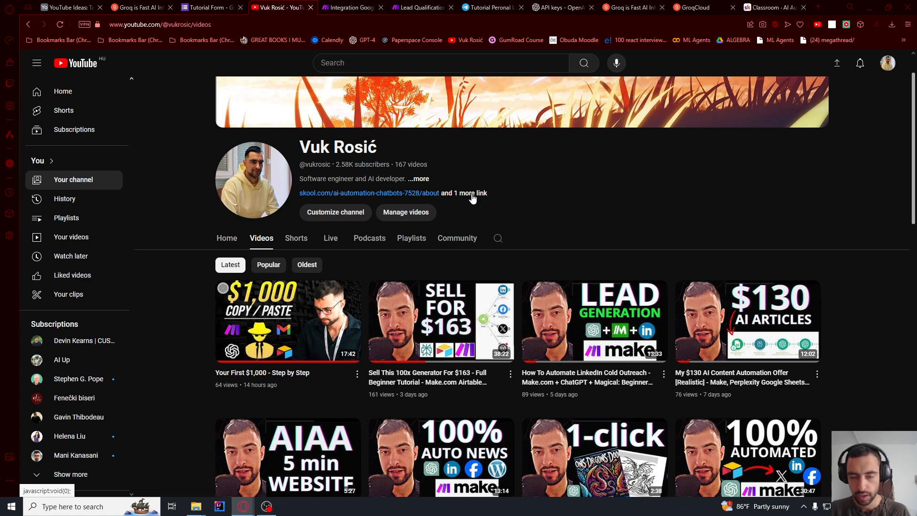
pyautogui.scroll(-2, 416, 261)
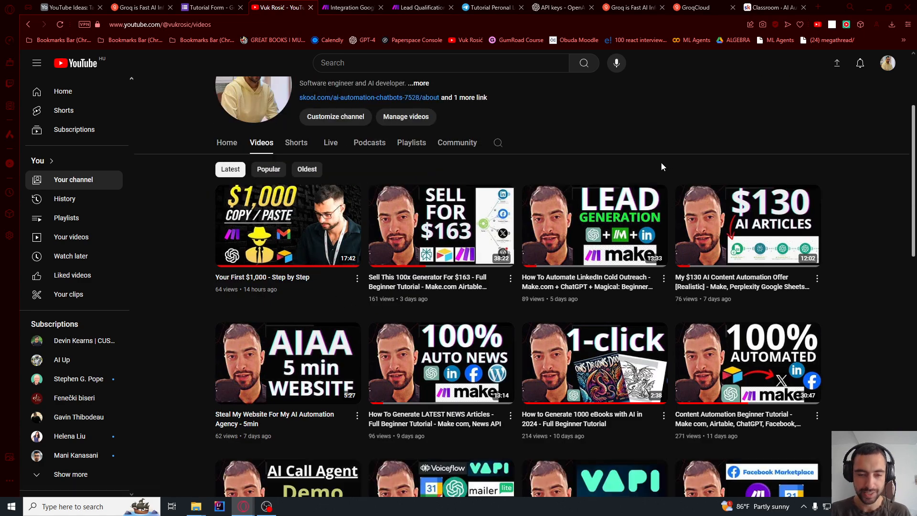
pyautogui.scroll(-1, 660, 166)
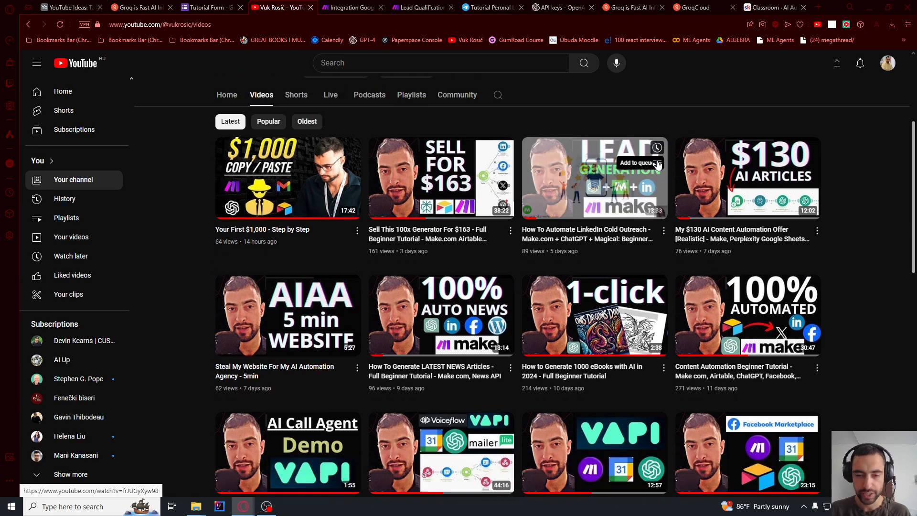